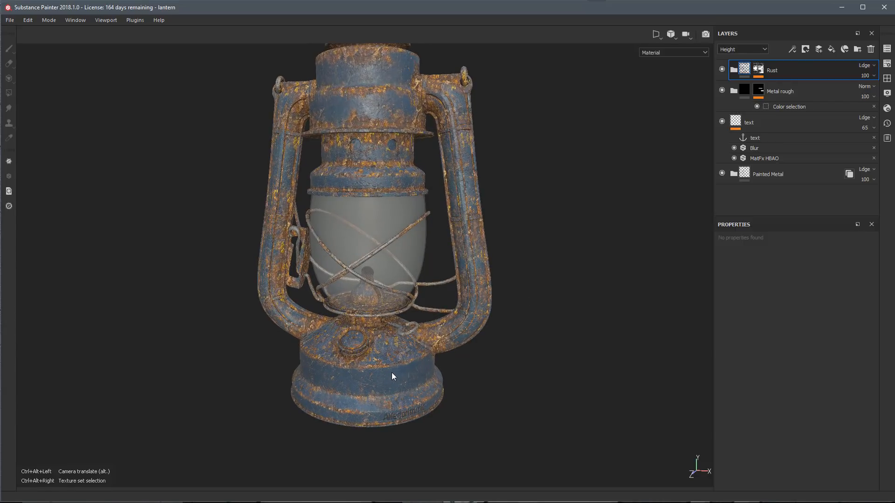
Add a new folder above the Rust folder in the layer stack and name it Dirt.
{"action": "right_click_drag", "start_coordinate": [463, 400], "coordinate": [421, 393], "text": "alt"}
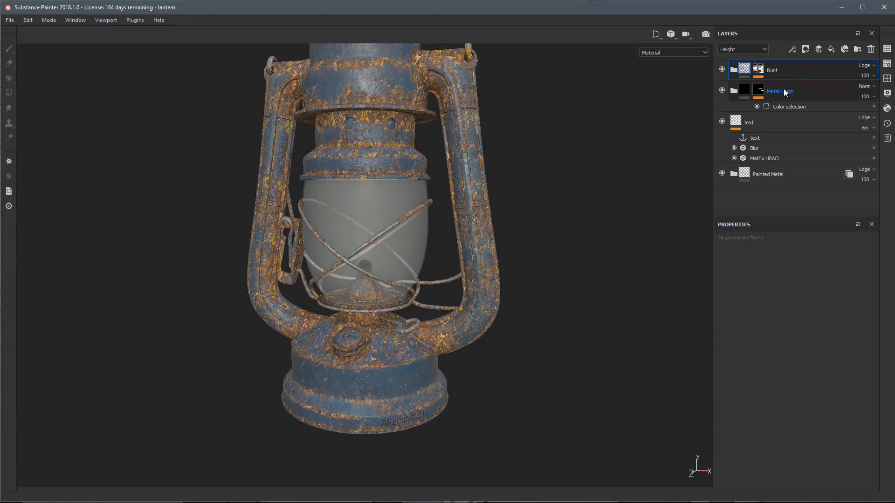
{"action": "left_click", "coordinate": [857, 48]}
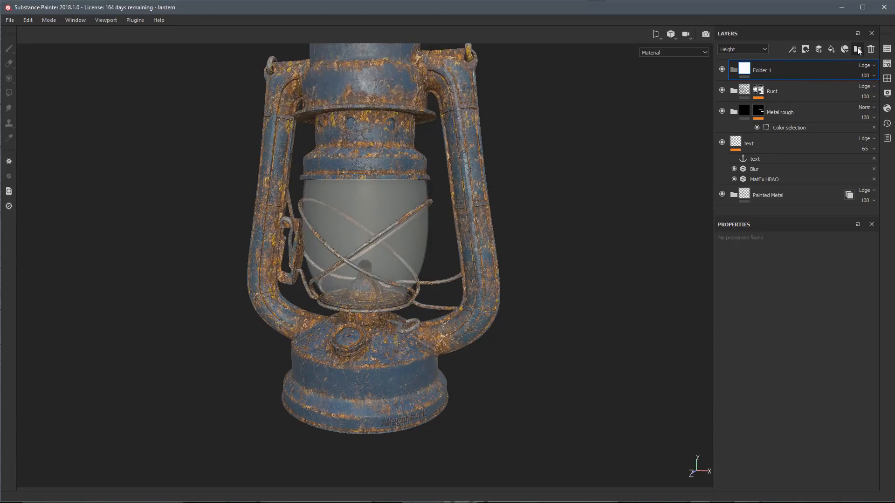
{"action": "double_click", "coordinate": [764, 71]}
{"action": "type", "text": "Dirt"}
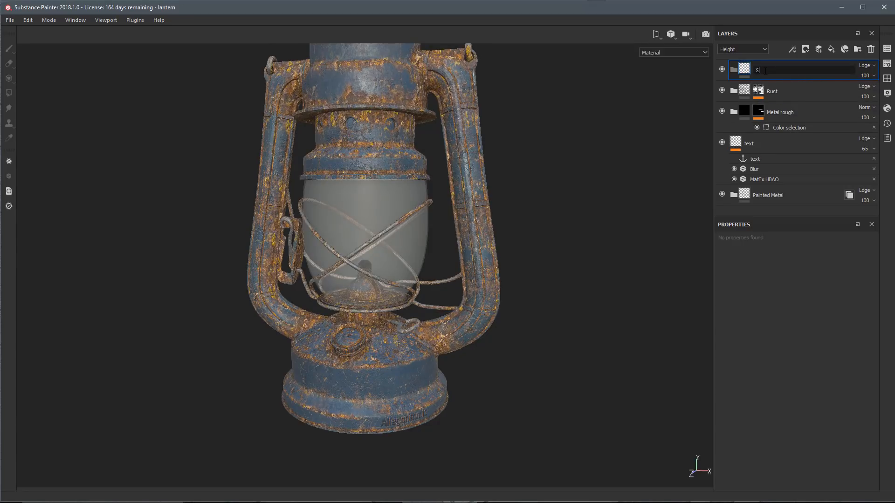
{"action": "key", "text": "Return"}
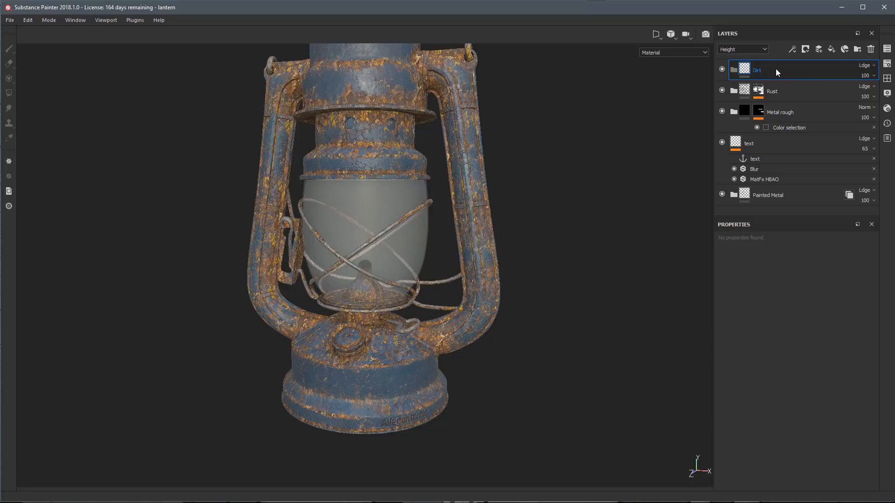
Set the Dirt folder's blending mode to Normal for both the Height and the Ambient occlusion channels.
{"action": "left_click", "coordinate": [867, 69]}
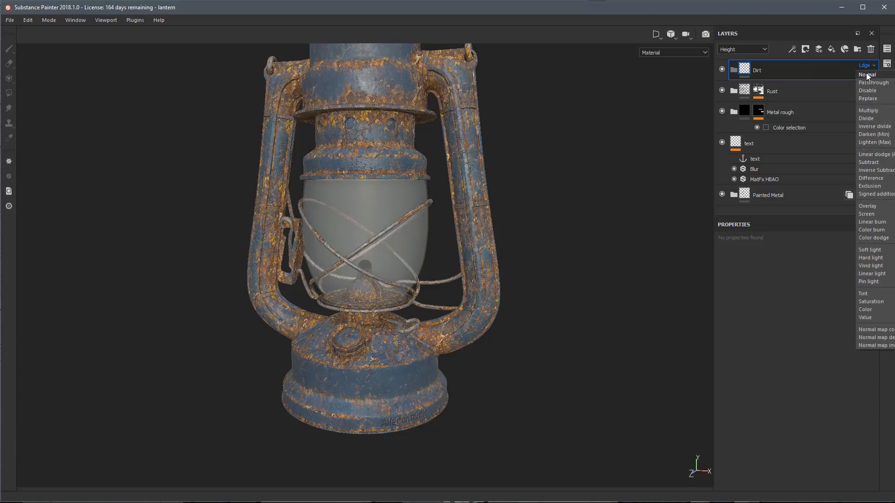
{"action": "left_click", "coordinate": [866, 75]}
{"action": "left_click", "coordinate": [740, 48]}
{"action": "left_click", "coordinate": [735, 88]}
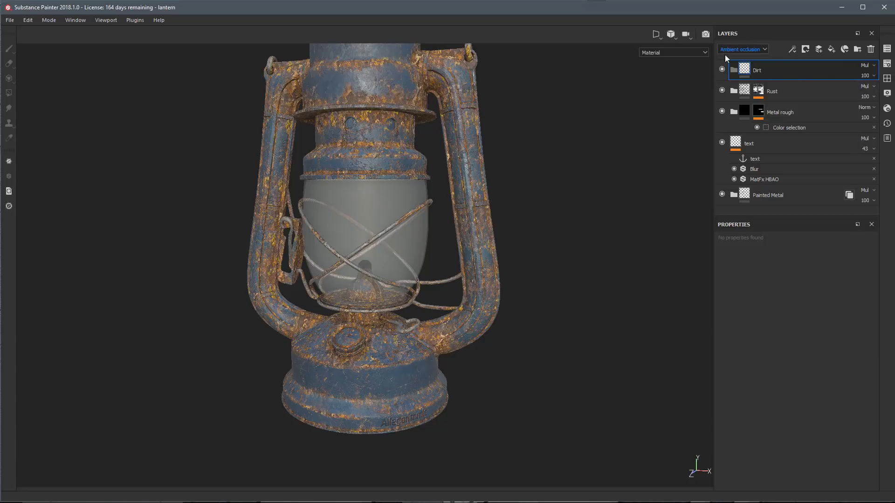
{"action": "left_click", "coordinate": [866, 65]}
{"action": "left_click", "coordinate": [867, 75]}
Add a fill layer inside the Dirt folder and rename it base.
{"action": "left_click", "coordinate": [832, 49]}
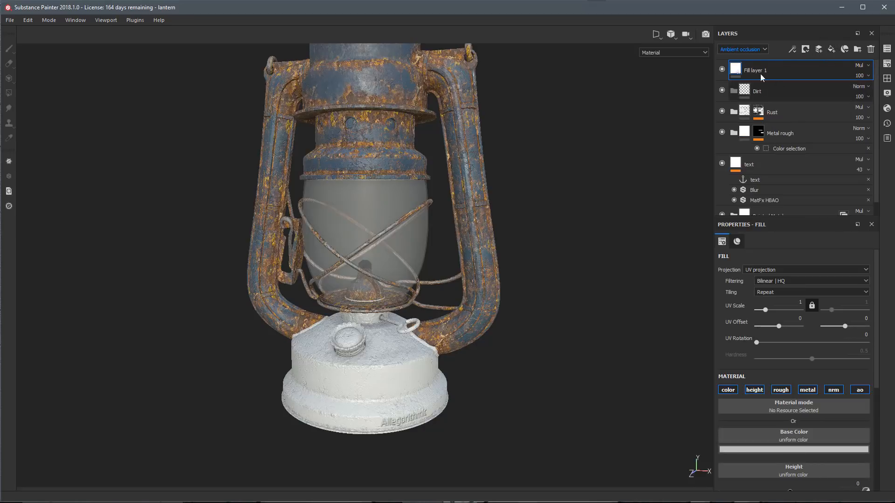
{"action": "left_click_drag", "start_coordinate": [759, 74], "coordinate": [780, 95]}
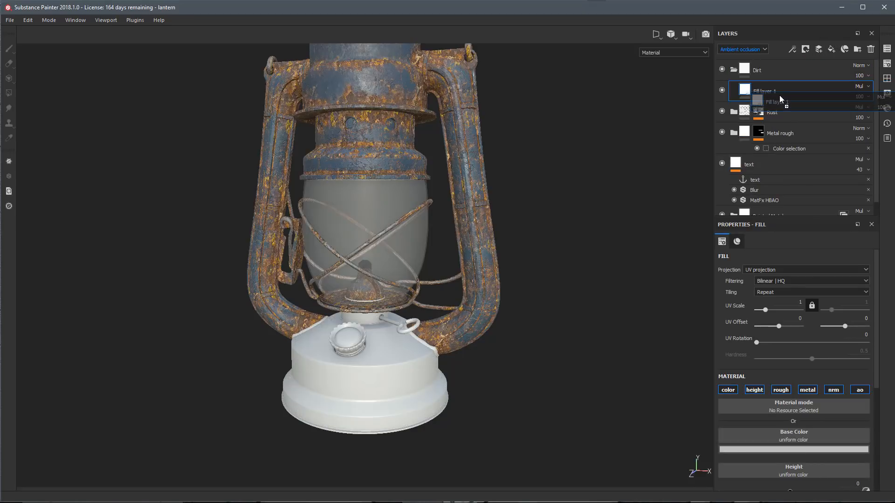
{"action": "double_click", "coordinate": [765, 92]}
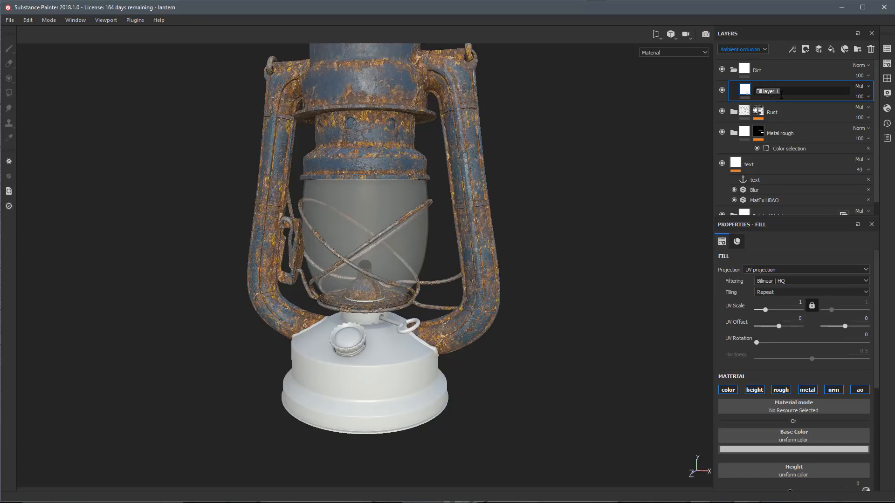
{"action": "type", "text": "base"}
{"action": "key", "text": "Return"}
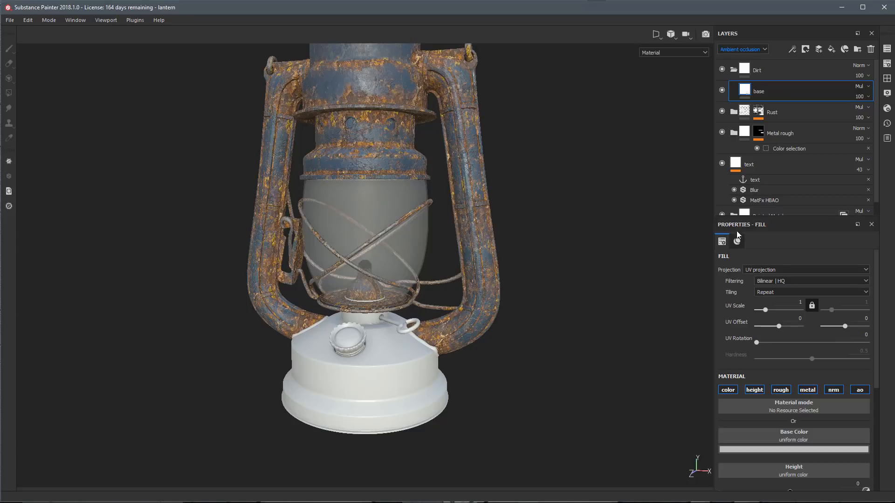
Set the base fill layer's base color to a dark, desaturated olive brown.
{"action": "scroll", "coordinate": [804, 276], "scroll_direction": "down", "scroll_amount": 2}
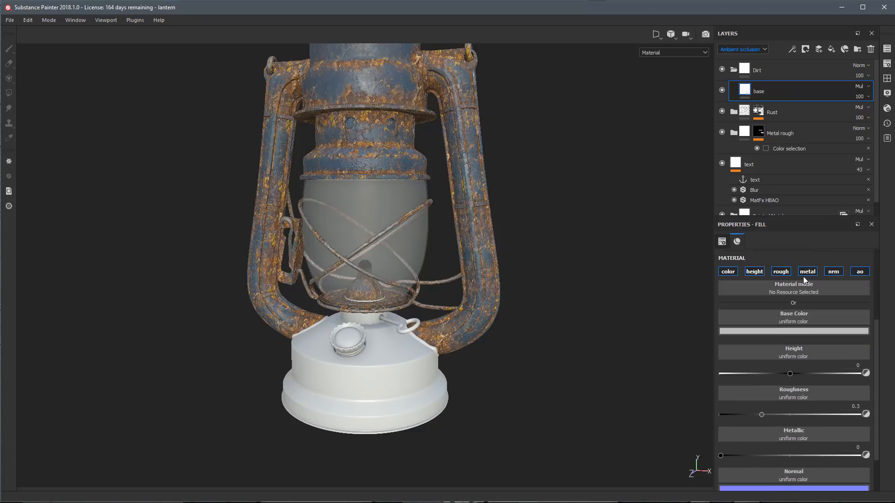
{"action": "left_click", "coordinate": [729, 328]}
{"action": "left_click", "coordinate": [746, 382]}
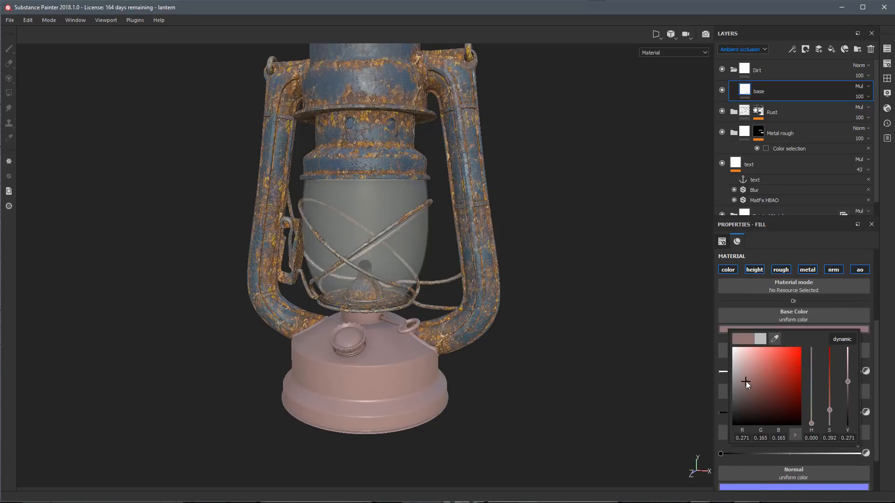
{"action": "left_click", "coordinate": [811, 416]}
{"action": "left_click_drag", "start_coordinate": [743, 381], "coordinate": [758, 388]}
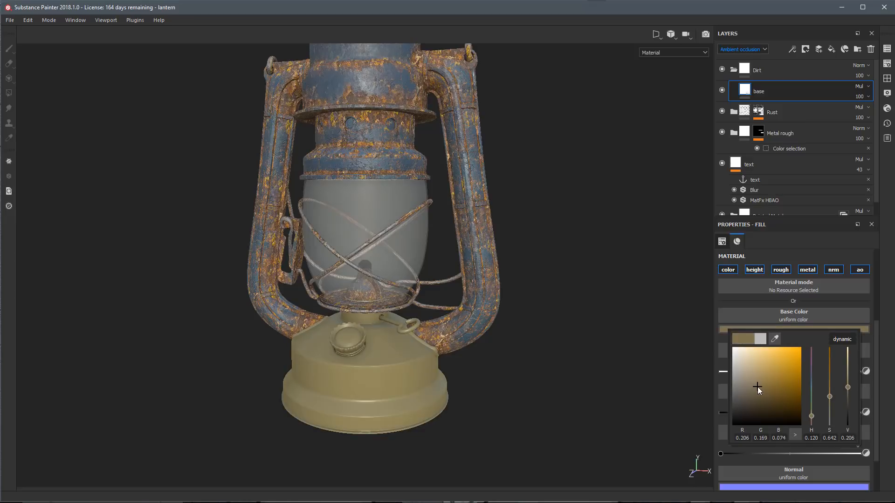
{"action": "left_click_drag", "start_coordinate": [810, 417], "coordinate": [811, 420]}
{"action": "left_click_drag", "start_coordinate": [751, 396], "coordinate": [753, 401]}
{"action": "left_click", "coordinate": [812, 419]}
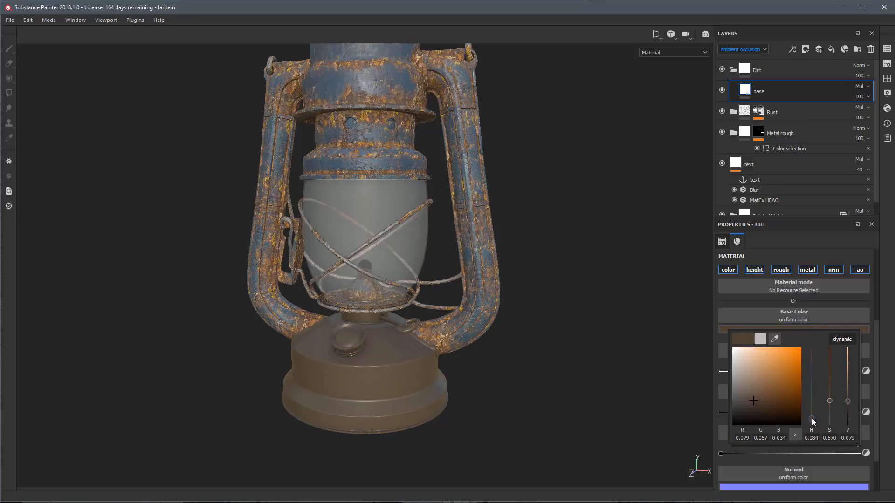
{"action": "left_click_drag", "start_coordinate": [812, 421], "coordinate": [811, 419]}
{"action": "left_click", "coordinate": [752, 404]}
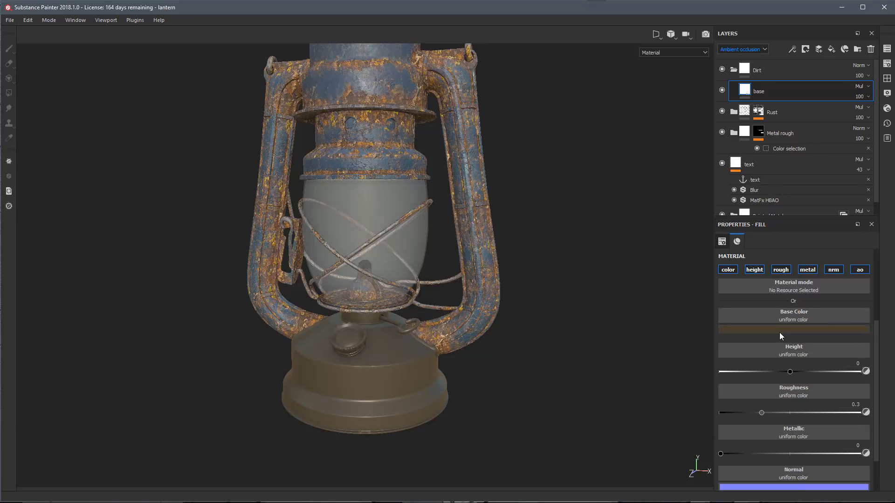
Raise the base fill layer's roughness to about 0.94.
{"action": "scroll", "coordinate": [779, 332], "scroll_direction": "down", "scroll_amount": 1}
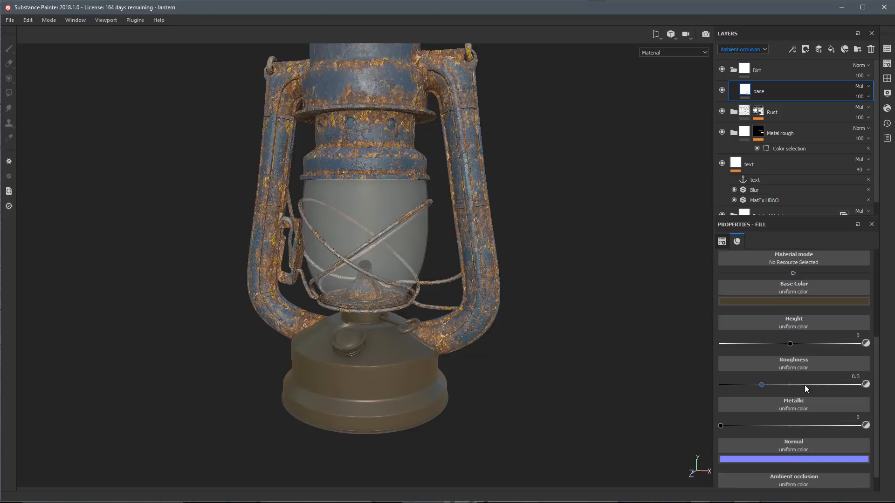
{"action": "left_click_drag", "start_coordinate": [804, 386], "coordinate": [854, 385]}
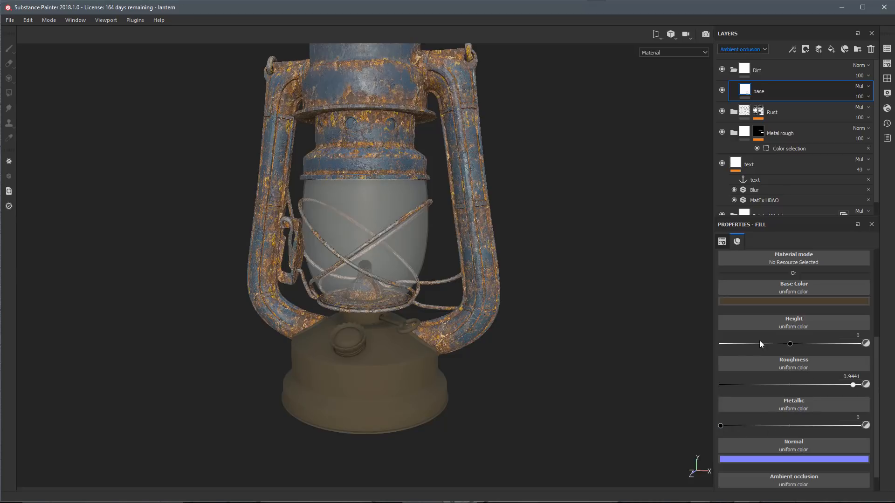
{"action": "scroll", "coordinate": [765, 359], "scroll_direction": "up", "scroll_amount": 3}
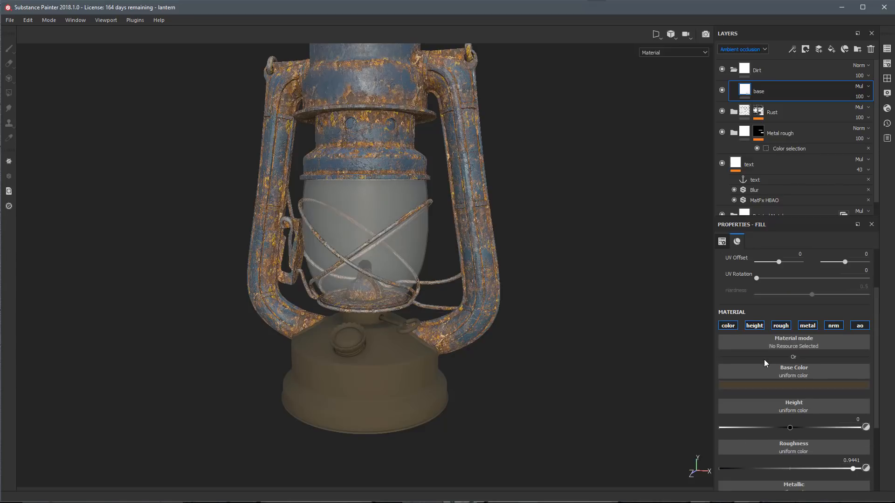
Add a black mask to the base layer and apply an MG Dirt generator to it.
{"action": "right_click", "coordinate": [773, 91]}
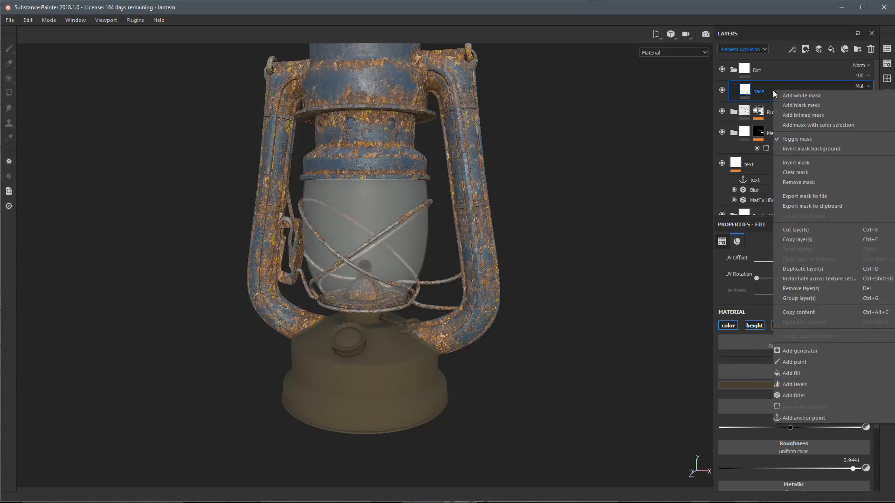
{"action": "left_click", "coordinate": [801, 105]}
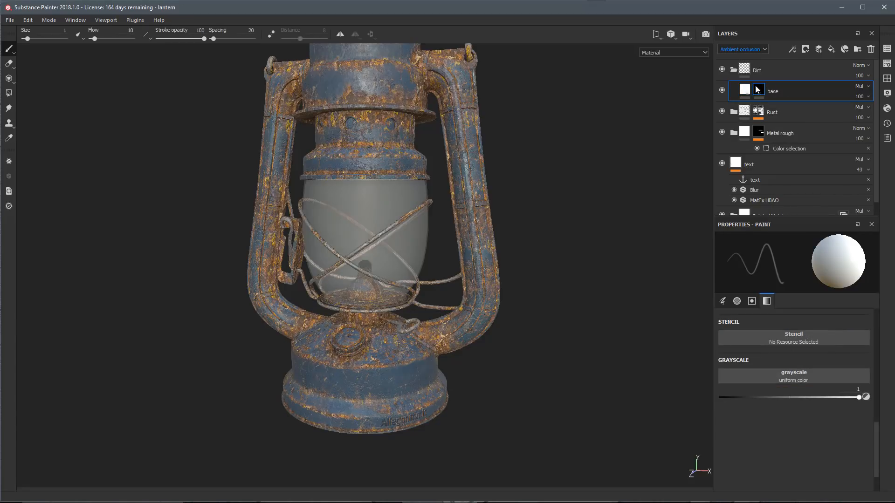
{"action": "left_click", "coordinate": [792, 49]}
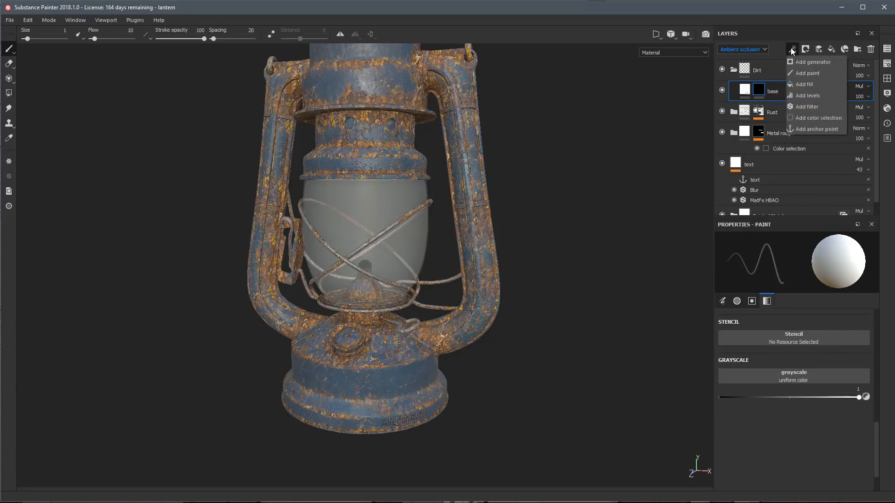
{"action": "left_click", "coordinate": [797, 62]}
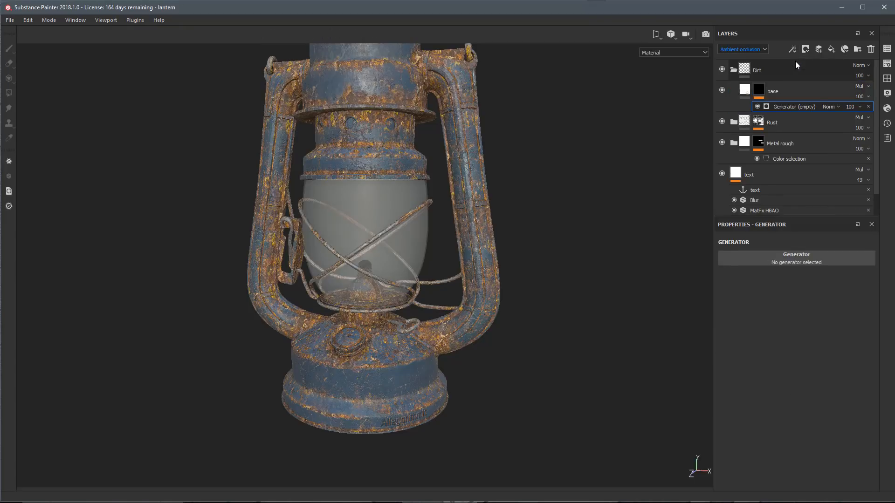
{"action": "left_click", "coordinate": [735, 257]}
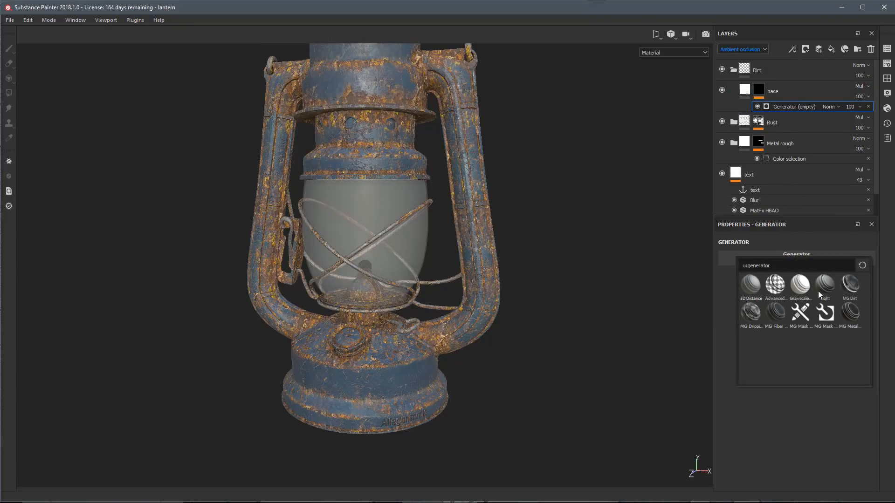
{"action": "left_click", "coordinate": [848, 286]}
Set the MG Dirt generator's Grunge Amount to 0.39 and check the dirt on the lantern's base.
{"action": "right_click_drag", "start_coordinate": [414, 364], "coordinate": [430, 393], "text": "alt"}
{"action": "middle_click_drag", "start_coordinate": [430, 393], "coordinate": [439, 370], "text": "alt"}
{"action": "left_click_drag", "start_coordinate": [439, 369], "coordinate": [415, 348], "text": "alt"}
{"action": "right_click_drag", "start_coordinate": [415, 349], "coordinate": [414, 372], "text": "alt"}
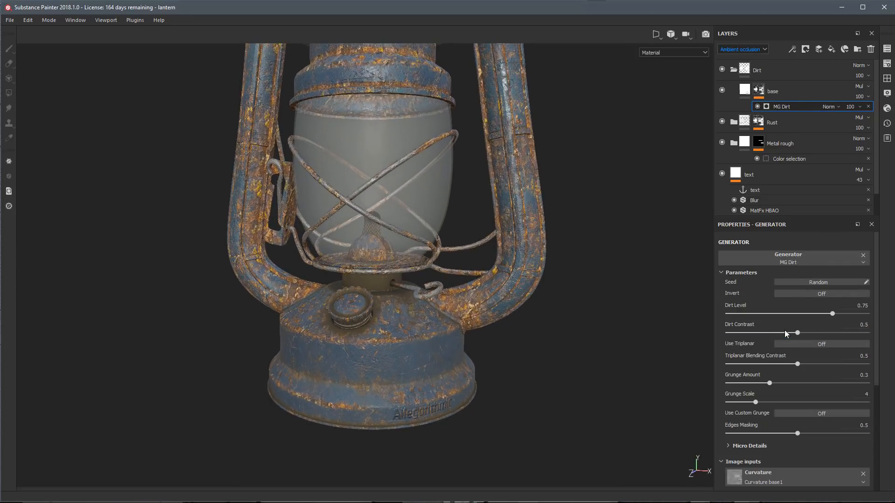
{"action": "left_click_drag", "start_coordinate": [770, 383], "coordinate": [782, 384]}
{"action": "mouse_move", "coordinate": [452, 357]}
{"action": "left_mouse_down", "text": "alt"}
{"action": "mouse_move", "coordinate": [465, 365]}
{"action": "mouse_move", "coordinate": [439, 350]}
{"action": "left_mouse_up", "text": "alt"}
{"action": "middle_click_drag", "start_coordinate": [440, 349], "coordinate": [471, 358], "text": "alt"}
{"action": "mouse_move", "coordinate": [471, 358]}
{"action": "right_mouse_down", "text": "alt"}
{"action": "mouse_move", "coordinate": [440, 345]}
{"action": "mouse_move", "coordinate": [457, 348]}
{"action": "right_mouse_up", "text": "alt"}
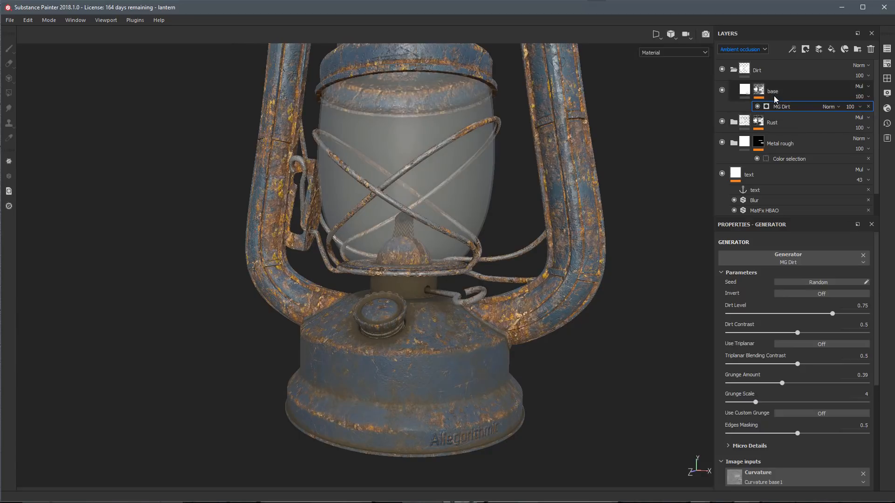
Add a fill to the base layer's mask using the Grunge Concrete Old texture with tri-planar projection.
{"action": "left_click", "coordinate": [794, 50]}
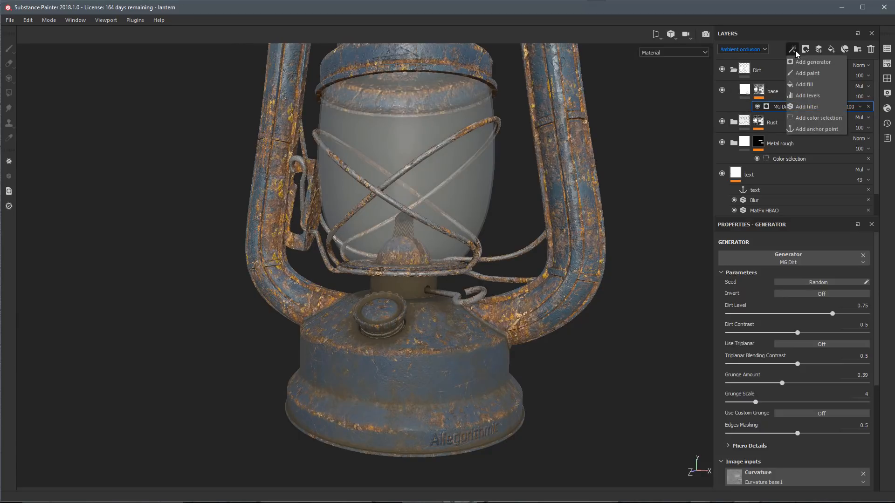
{"action": "left_click", "coordinate": [805, 85]}
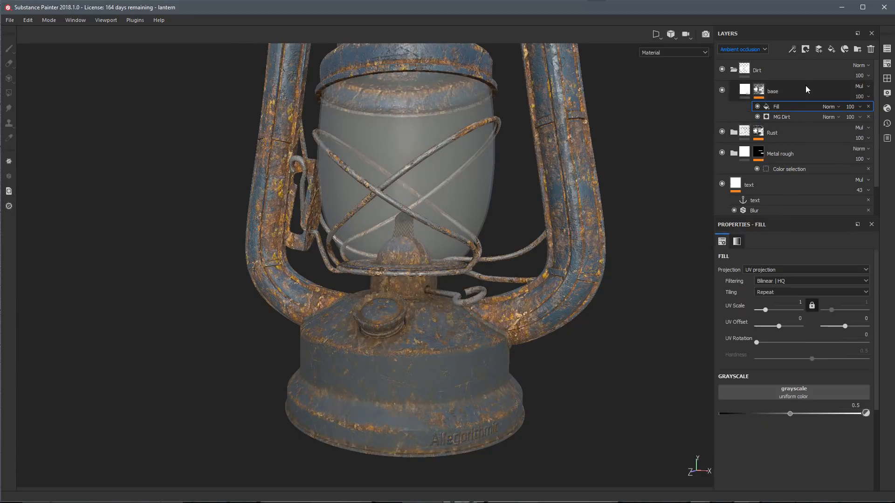
{"action": "left_click", "coordinate": [759, 394]}
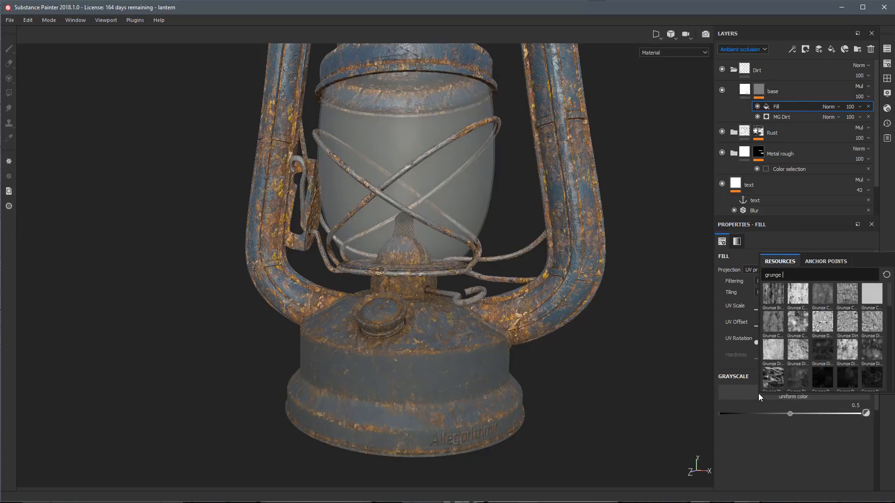
{"action": "left_click", "coordinate": [795, 319]}
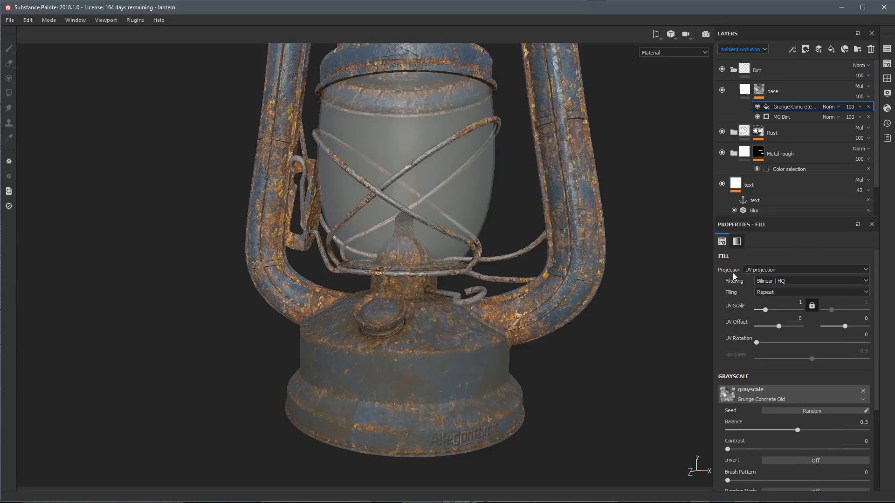
{"action": "left_click", "coordinate": [764, 270]}
{"action": "left_click", "coordinate": [753, 282]}
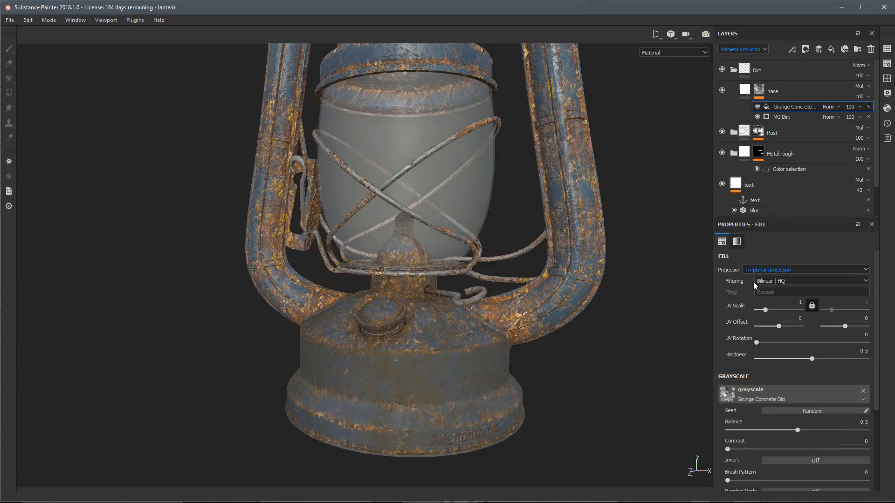
Set the Grunge Concrete Old fill's blending mode to Multiply in the base layer's mask.
{"action": "left_click", "coordinate": [831, 107]}
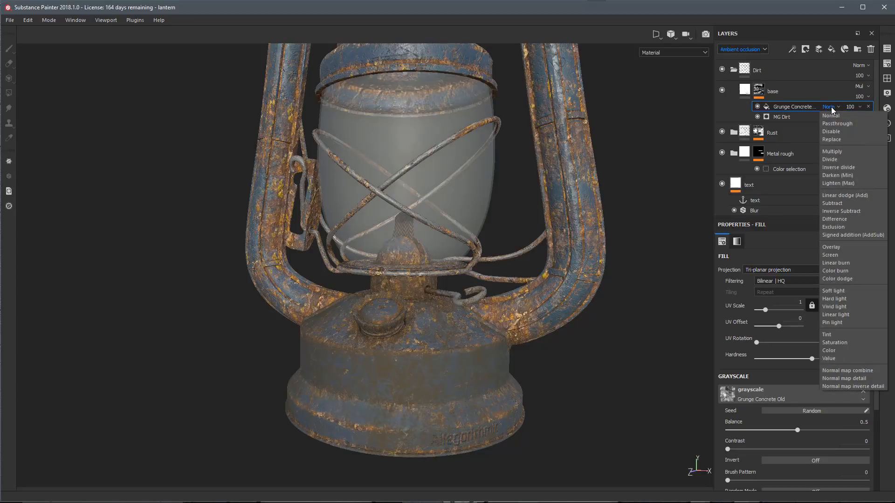
{"action": "left_click", "coordinate": [832, 153]}
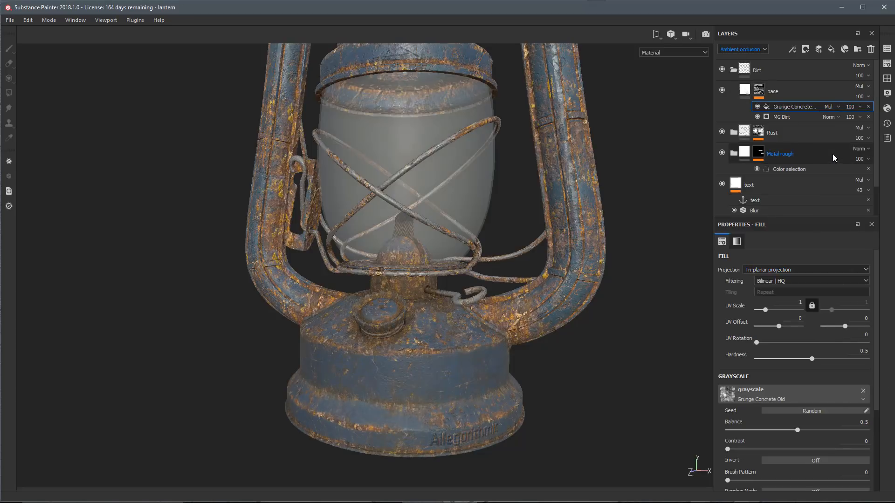
{"action": "left_click_drag", "start_coordinate": [618, 240], "coordinate": [583, 223], "text": "alt"}
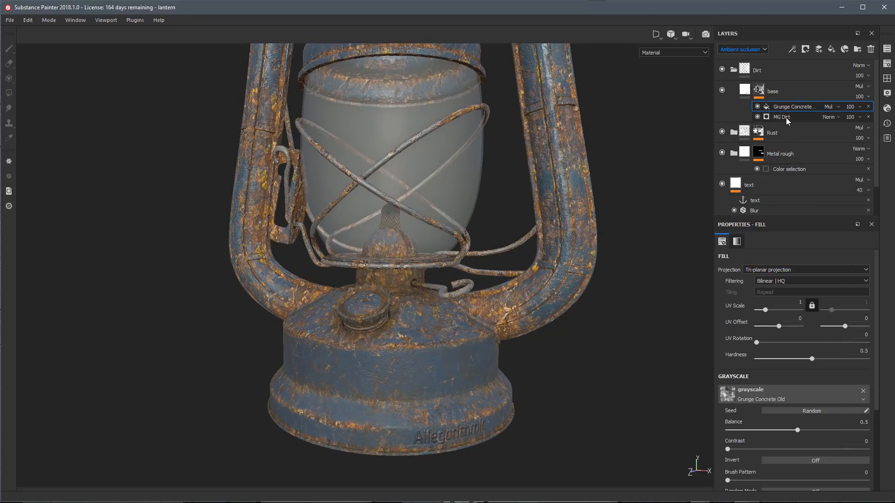
Set the MG Dirt generator's Dirt Level to 0.82 and its Grunge Amount to 0.46.
{"action": "left_click", "coordinate": [786, 118]}
{"action": "left_click_drag", "start_coordinate": [797, 313], "coordinate": [842, 314]}
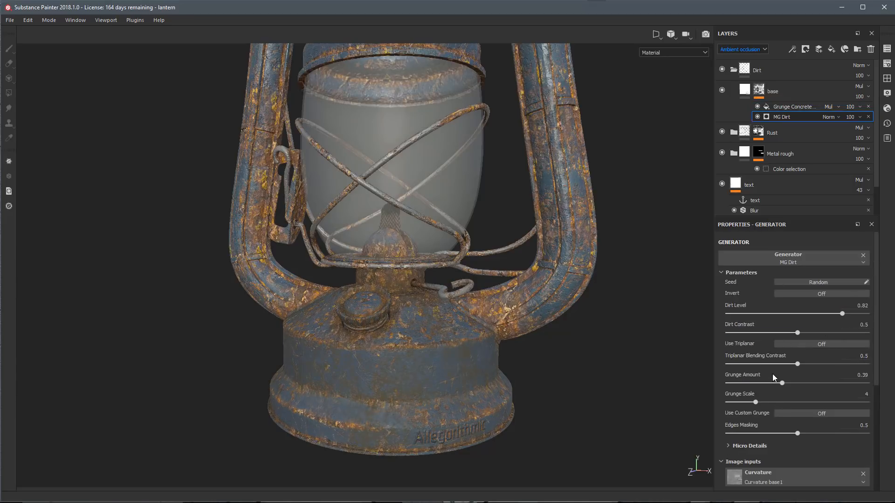
{"action": "mouse_move", "coordinate": [785, 383]}
{"action": "left_mouse_down"}
{"action": "mouse_move", "coordinate": [800, 387]}
{"action": "mouse_move", "coordinate": [791, 384]}
{"action": "left_mouse_up"}
{"action": "left_click_drag", "start_coordinate": [514, 354], "coordinate": [425, 339], "text": "alt"}
{"action": "left_click_drag", "start_coordinate": [851, 315], "coordinate": [842, 317]}
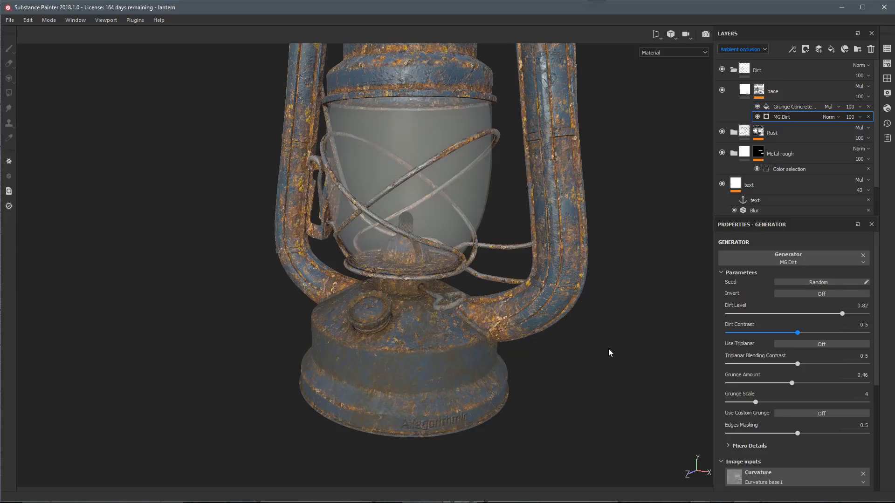
Lower the opacity of the Grunge Concrete Old fill in the base layer's mask to 57.
{"action": "left_click_drag", "start_coordinate": [485, 355], "coordinate": [523, 342], "text": "alt"}
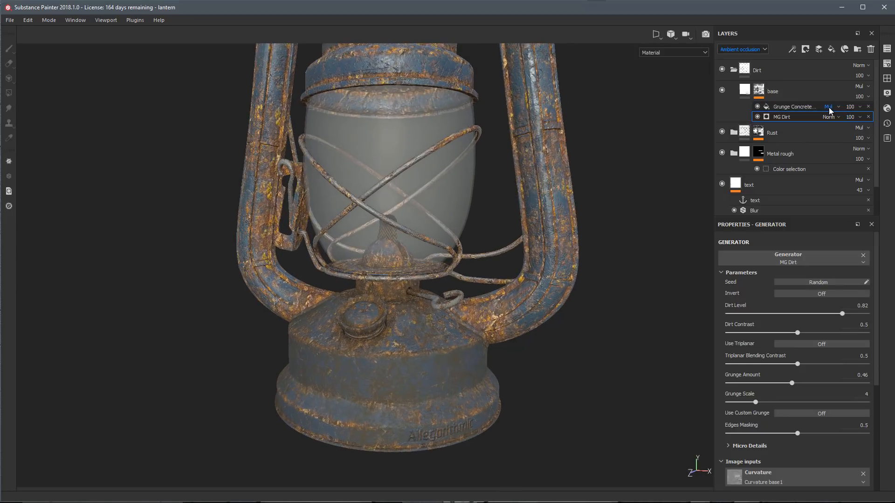
{"action": "left_click", "coordinate": [791, 108]}
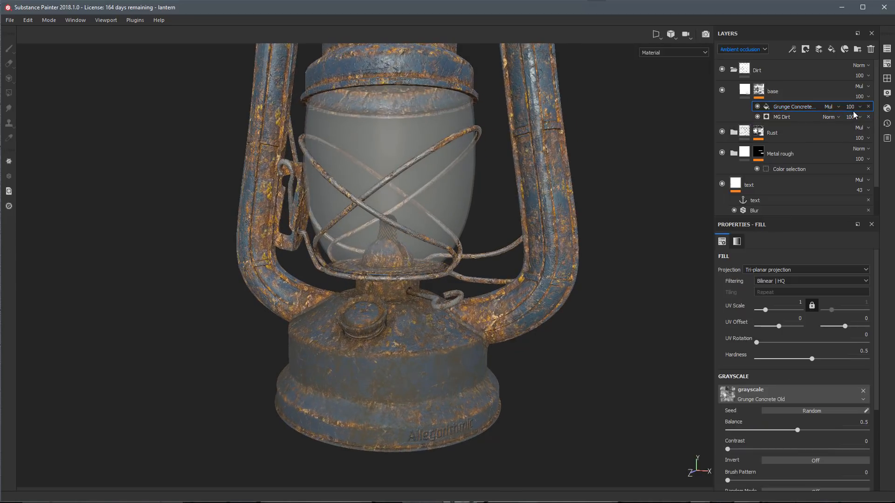
{"action": "left_click", "coordinate": [860, 107]}
{"action": "left_click_drag", "start_coordinate": [885, 123], "coordinate": [866, 125]}
Set the base layer's MG Dirt generator to Dirt Level 0.73, Dirt Contrast 0.77 and Grunge Amount 0.44.
{"action": "left_click", "coordinate": [799, 117]}
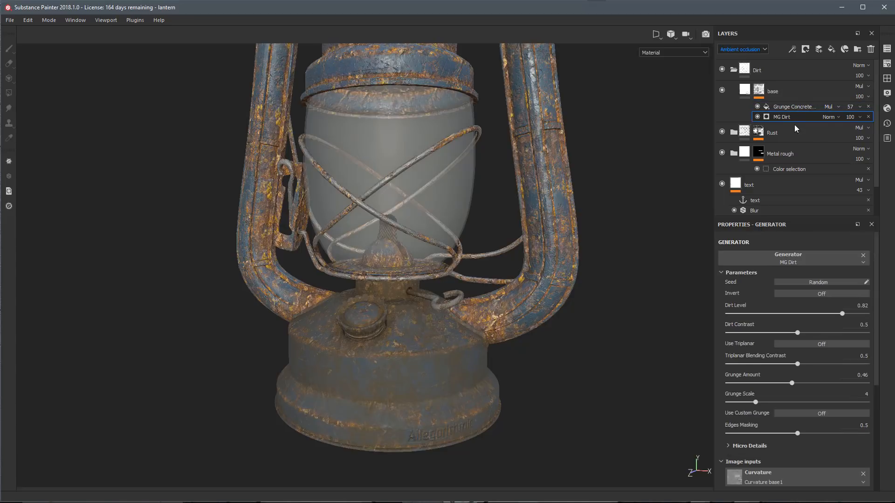
{"action": "mouse_move", "coordinate": [839, 316]}
{"action": "left_mouse_down"}
{"action": "mouse_move", "coordinate": [798, 333]}
{"action": "mouse_move", "coordinate": [835, 334]}
{"action": "mouse_move", "coordinate": [832, 320]}
{"action": "left_mouse_up"}
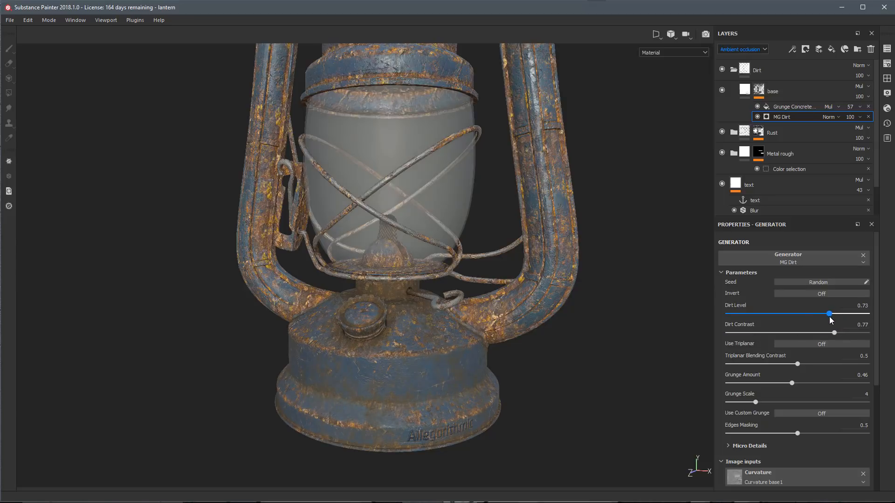
{"action": "mouse_move", "coordinate": [791, 383]}
{"action": "left_mouse_down"}
{"action": "mouse_move", "coordinate": [782, 387]}
{"action": "mouse_move", "coordinate": [790, 388]}
{"action": "left_mouse_up"}
{"action": "left_click_drag", "start_coordinate": [546, 378], "coordinate": [500, 373], "text": "alt"}
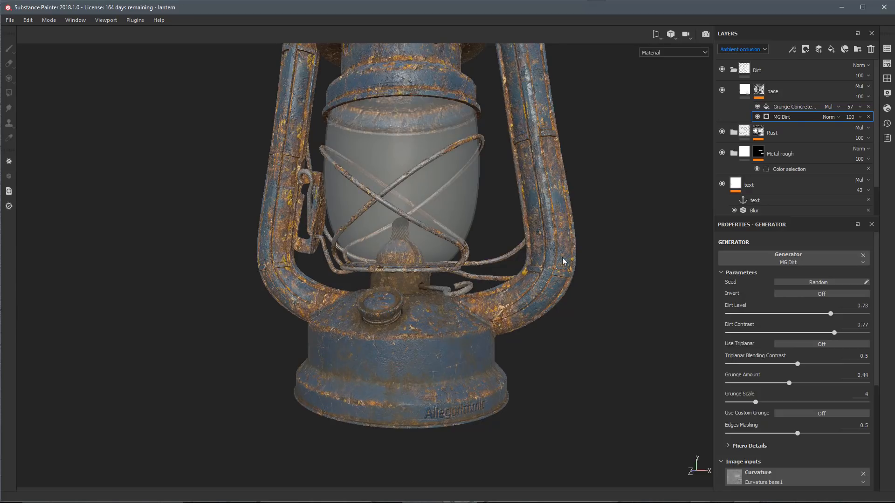
{"action": "left_click_drag", "start_coordinate": [485, 340], "coordinate": [412, 354], "text": "alt"}
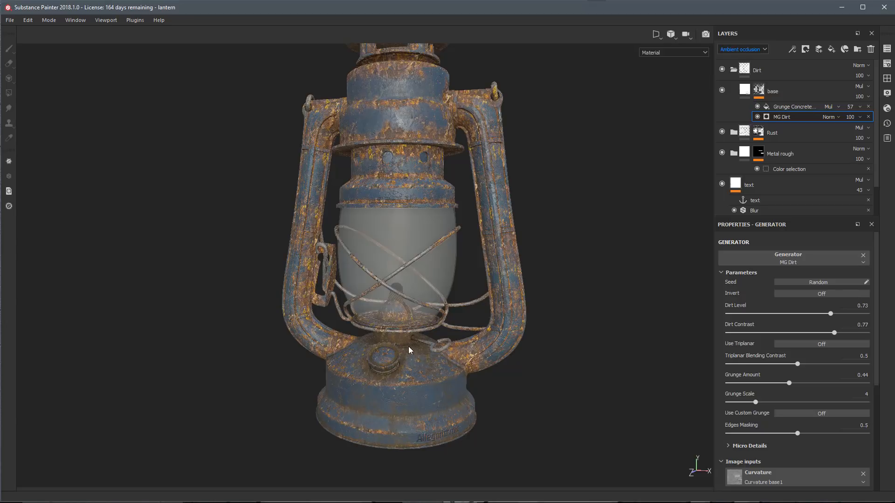
Duplicate the base dirt layer and remove the Grunge Concrete Old fill from the copy's mask.
{"action": "left_click", "coordinate": [789, 92]}
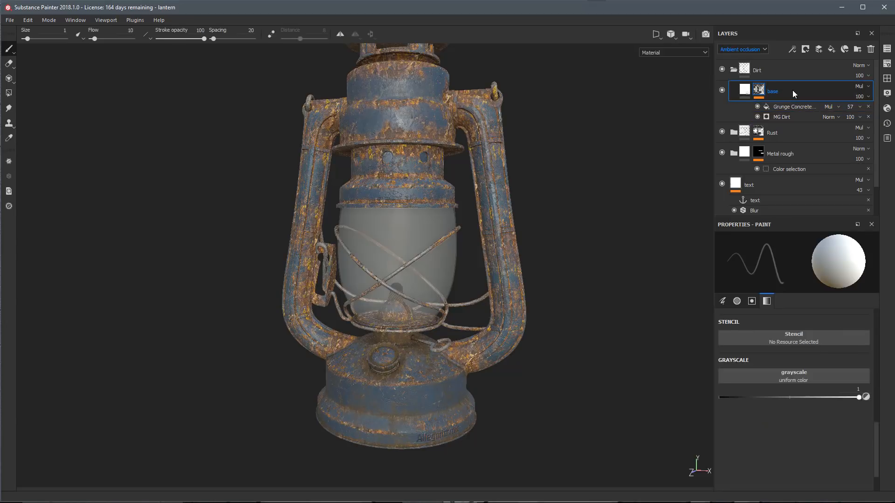
{"action": "right_click", "coordinate": [795, 94]}
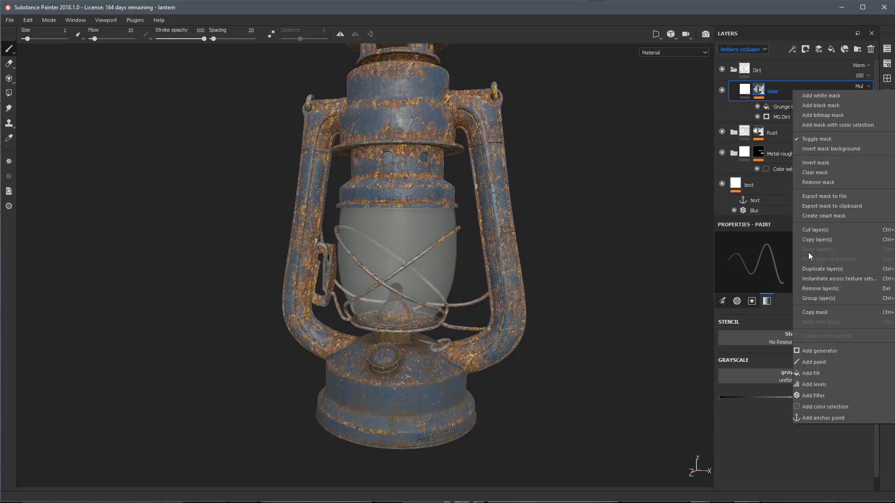
{"action": "left_click", "coordinate": [812, 268]}
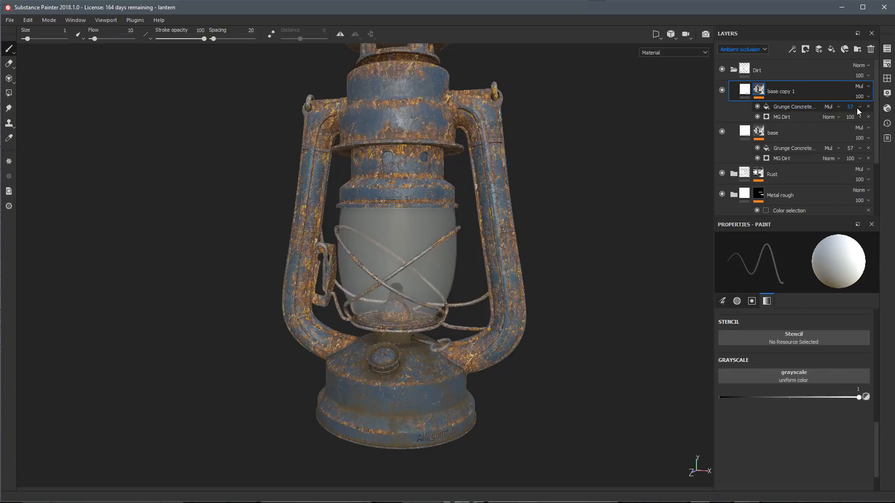
{"action": "left_click", "coordinate": [868, 107]}
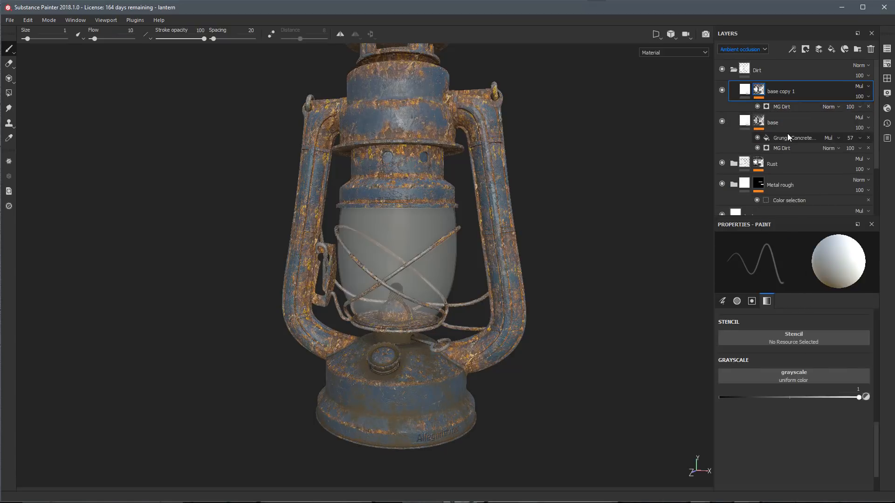
Replace the MG Dirt generator in the copied layer's mask with MG Mask Editor.
{"action": "left_click", "coordinate": [780, 107]}
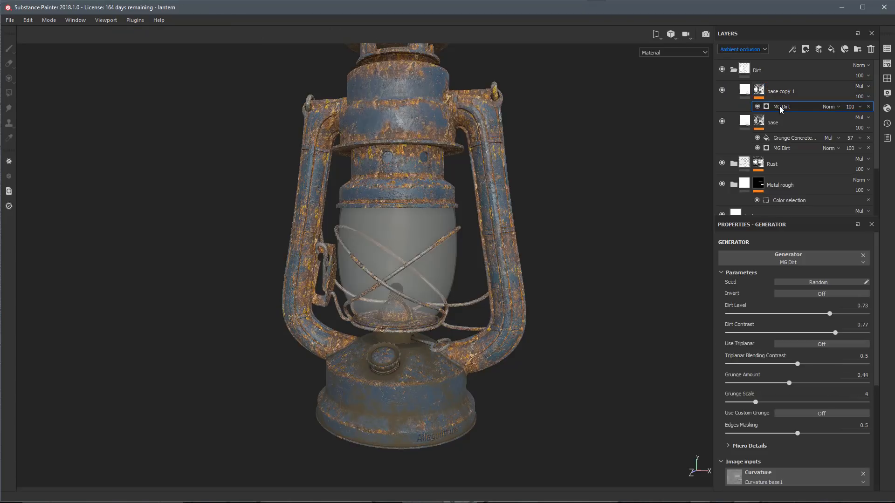
{"action": "left_click", "coordinate": [724, 258]}
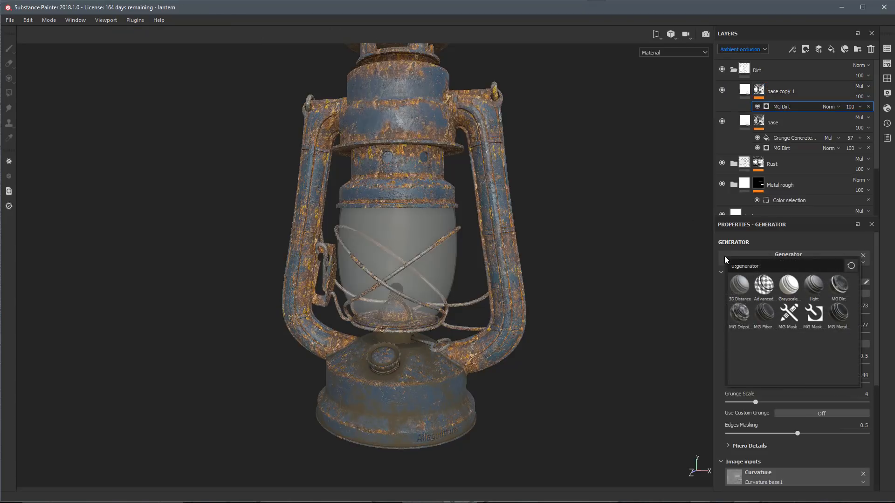
{"action": "left_click", "coordinate": [813, 314]}
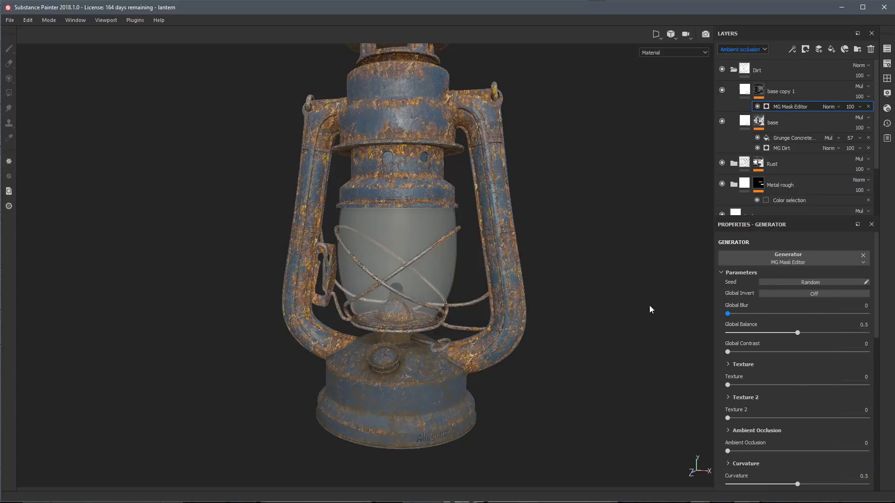
Set the MG Mask Editor's Curvature to 0 and its Position Gradient to 0.92.
{"action": "scroll", "coordinate": [616, 296], "scroll_direction": "up", "scroll_amount": 1}
{"action": "scroll", "coordinate": [768, 374], "scroll_direction": "down", "scroll_amount": 2}
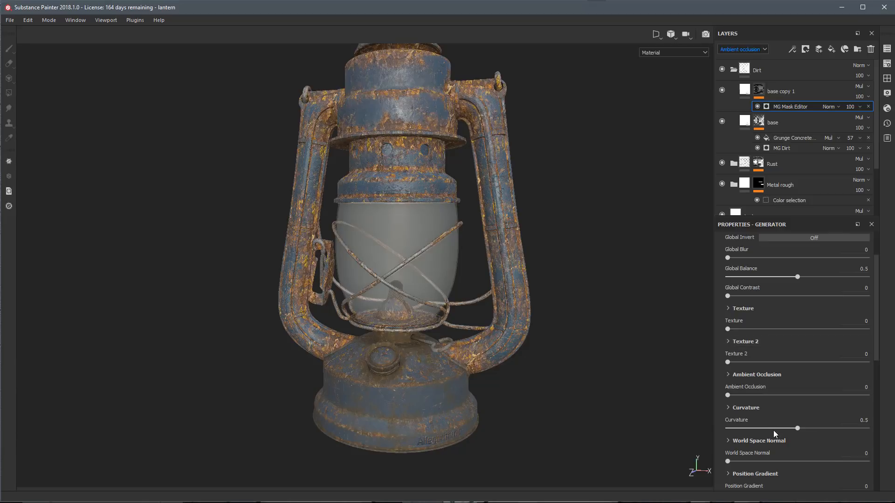
{"action": "left_click_drag", "start_coordinate": [773, 430], "coordinate": [706, 427]}
{"action": "scroll", "coordinate": [755, 385], "scroll_direction": "down", "scroll_amount": 3}
{"action": "scroll", "coordinate": [752, 379], "scroll_direction": "down", "scroll_amount": 2}
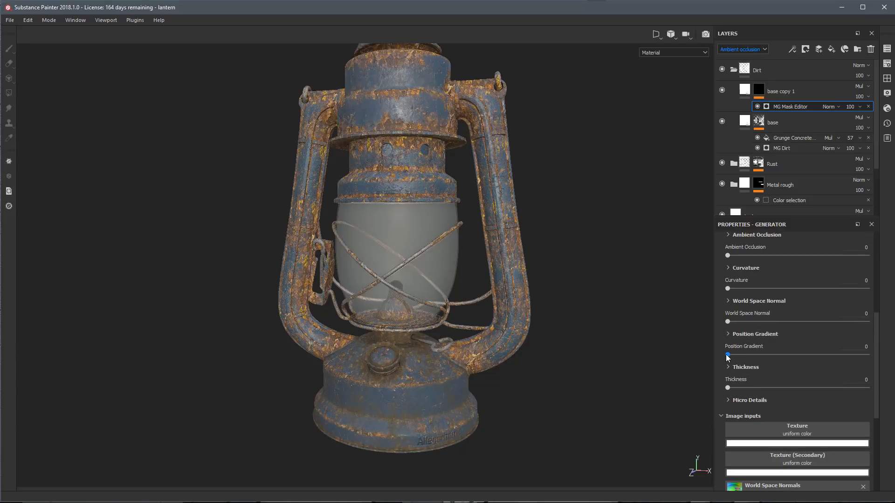
{"action": "left_click_drag", "start_coordinate": [727, 356], "coordinate": [854, 361]}
Refine the mask's Position Gradient with Balance 0.48, Contrast 0.7 and Top To Bottom 0.82.
{"action": "left_click", "coordinate": [729, 336]}
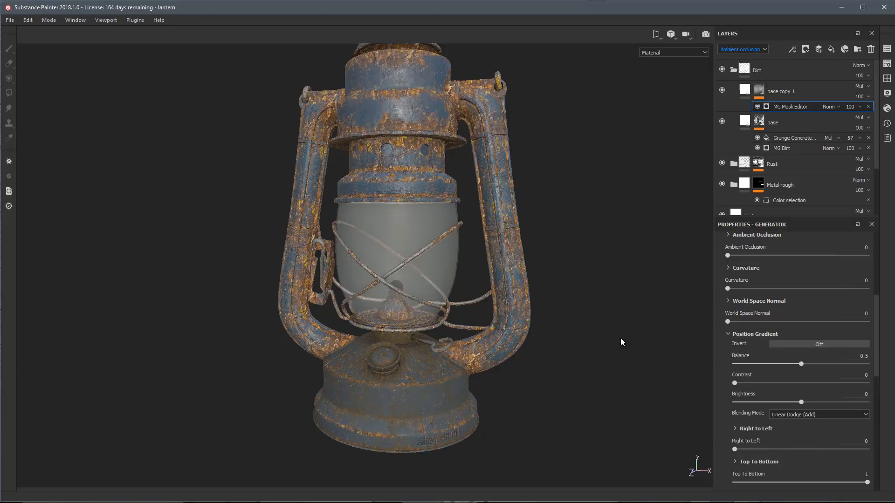
{"action": "scroll", "coordinate": [557, 338], "scroll_direction": "up", "scroll_amount": 3}
{"action": "scroll", "coordinate": [754, 384], "scroll_direction": "down", "scroll_amount": 2}
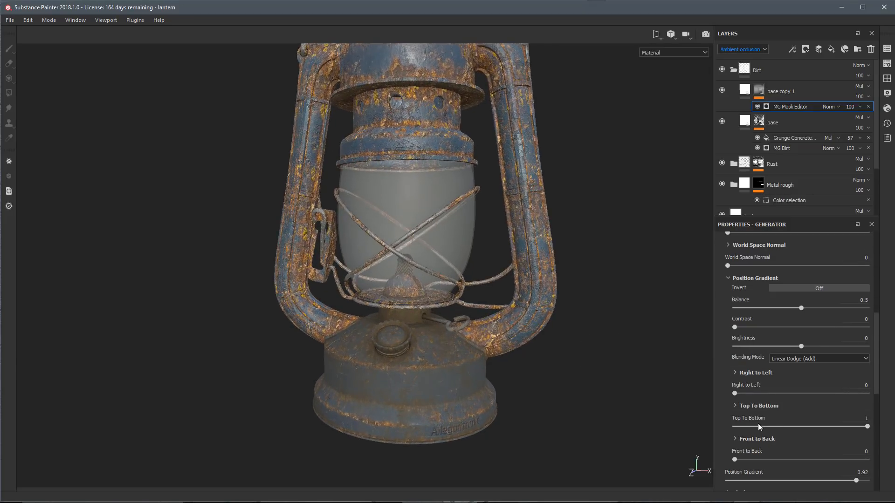
{"action": "left_click", "coordinate": [852, 426]}
{"action": "mouse_move", "coordinate": [852, 426]}
{"action": "left_mouse_down"}
{"action": "mouse_move", "coordinate": [739, 426]}
{"action": "mouse_move", "coordinate": [858, 426]}
{"action": "left_mouse_up"}
{"action": "left_click_drag", "start_coordinate": [737, 330], "coordinate": [799, 311]}
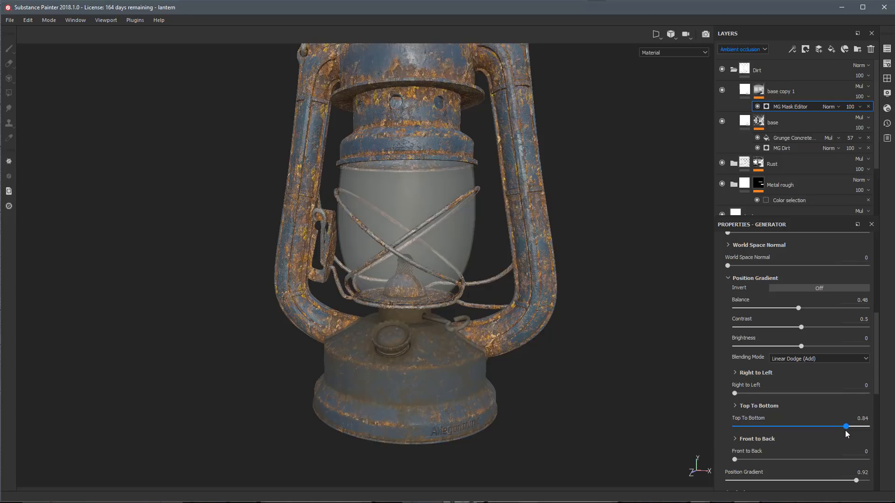
{"action": "left_click_drag", "start_coordinate": [846, 430], "coordinate": [839, 430]}
{"action": "left_click_drag", "start_coordinate": [804, 328], "coordinate": [828, 332]}
{"action": "mouse_move", "coordinate": [838, 426]}
{"action": "left_mouse_down"}
{"action": "mouse_move", "coordinate": [792, 427]}
{"action": "mouse_move", "coordinate": [843, 429]}
{"action": "left_mouse_up"}
{"action": "left_click_drag", "start_coordinate": [447, 329], "coordinate": [386, 323], "text": "alt"}
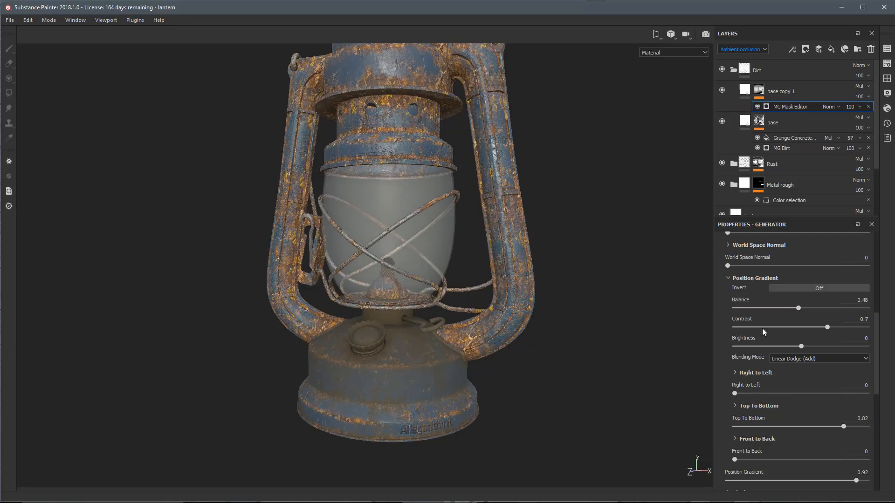
{"action": "left_click", "coordinate": [728, 278]}
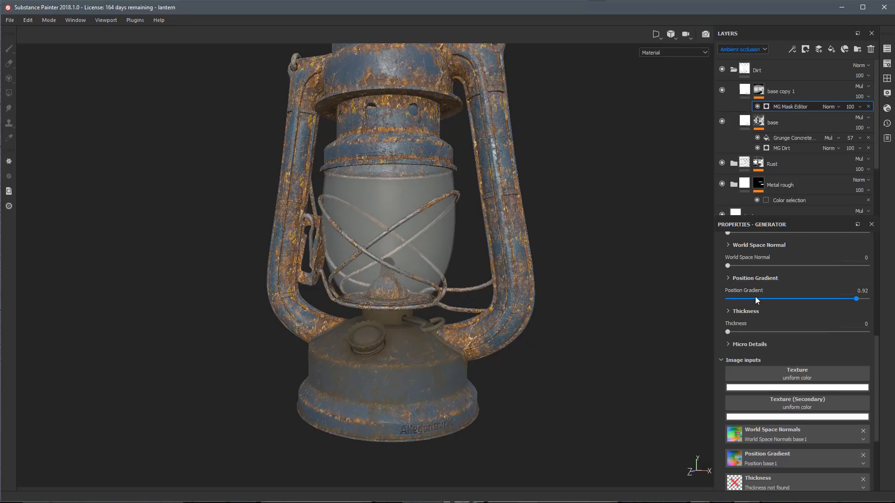
Assign Grunge Concrete Old as the MG Mask Editor's primary Texture image input.
{"action": "scroll", "coordinate": [755, 299], "scroll_direction": "down", "scroll_amount": 1}
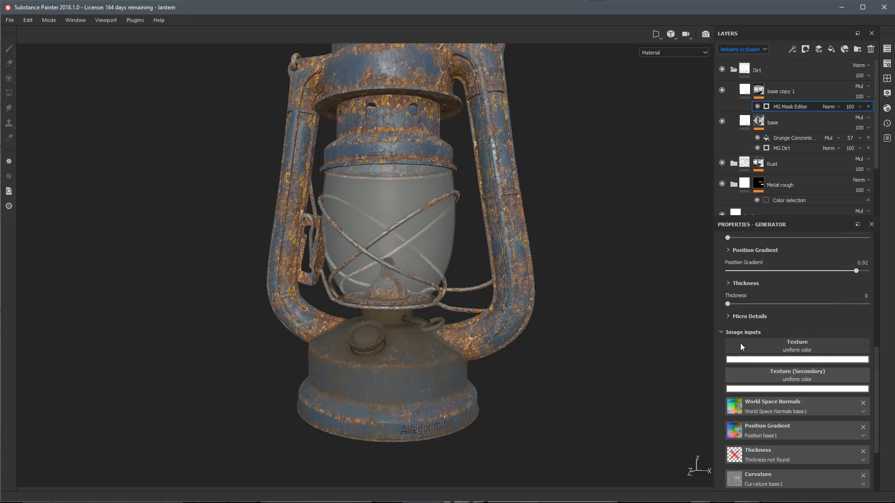
{"action": "left_click", "coordinate": [741, 343]}
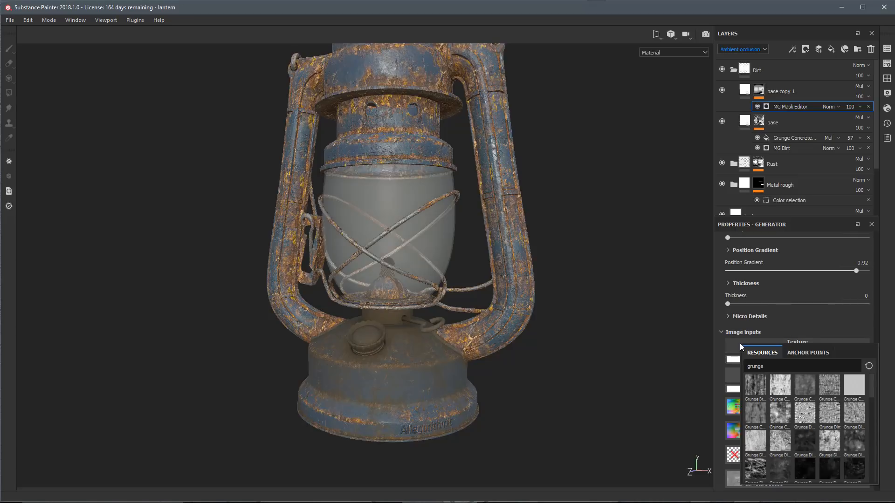
{"action": "left_click", "coordinate": [778, 409]}
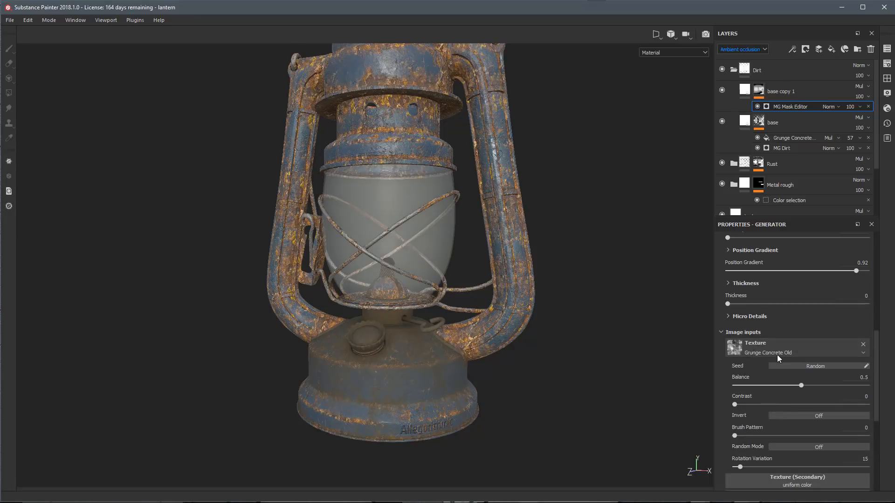
Set the MG Mask Editor's Texture amount to 0.99, its blending mode to Multiply, and enable Triplanar.
{"action": "scroll", "coordinate": [774, 345], "scroll_direction": "up", "scroll_amount": 5}
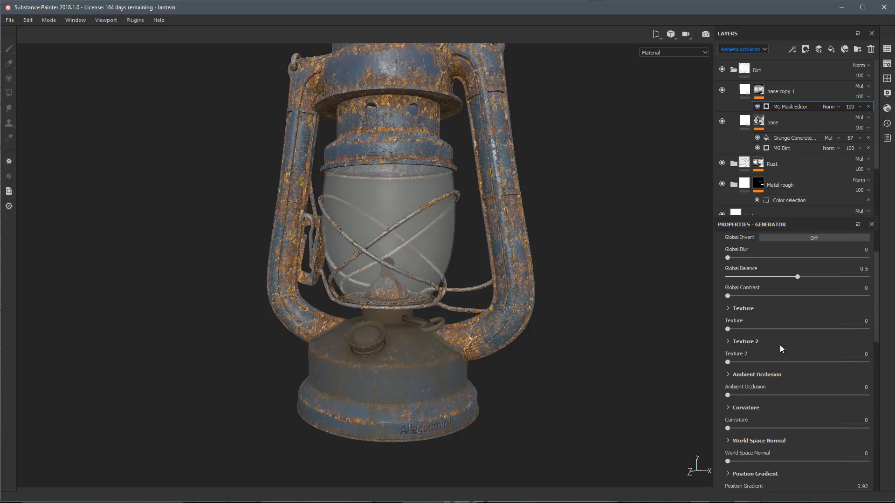
{"action": "left_click_drag", "start_coordinate": [728, 329], "coordinate": [866, 330]}
{"action": "left_click", "coordinate": [728, 308]}
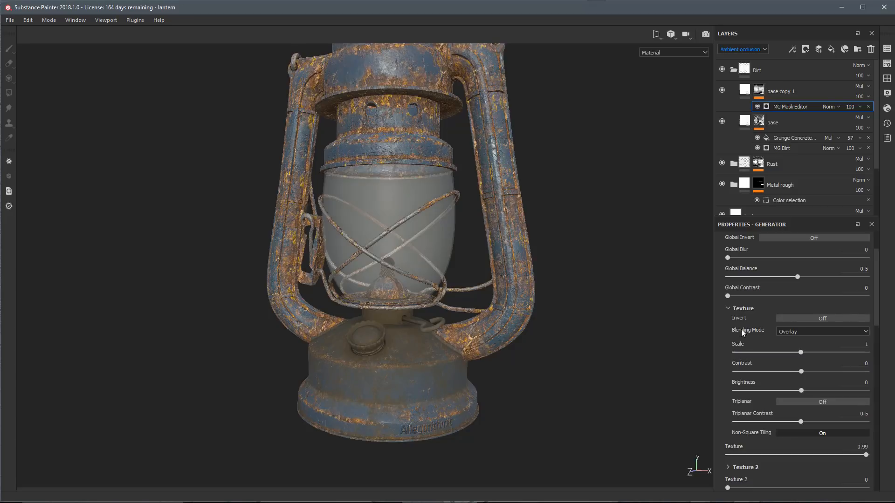
{"action": "left_click", "coordinate": [793, 331]}
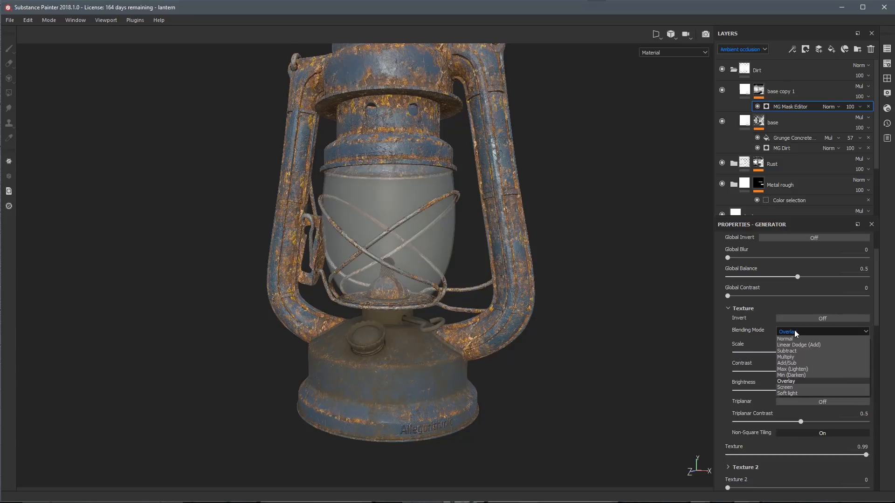
{"action": "left_click", "coordinate": [790, 358]}
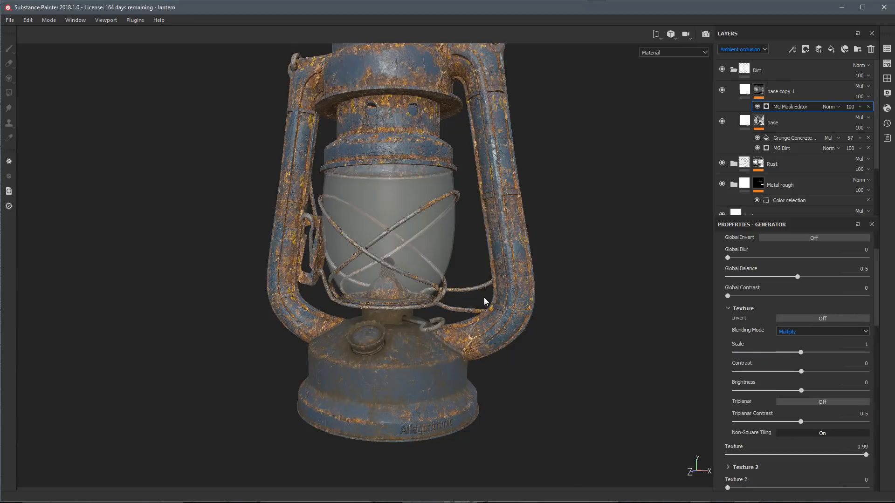
{"action": "scroll", "coordinate": [414, 354], "scroll_direction": "up", "scroll_amount": 3}
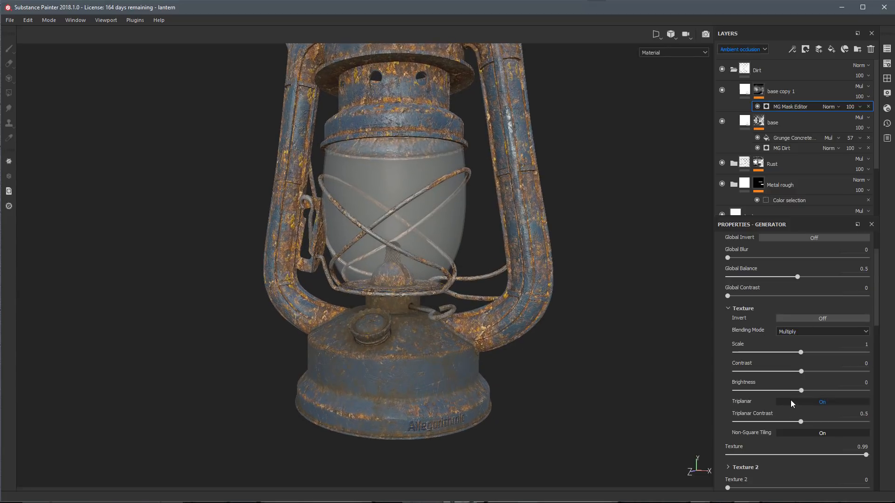
{"action": "scroll", "coordinate": [462, 355], "scroll_direction": "up", "scroll_amount": 2}
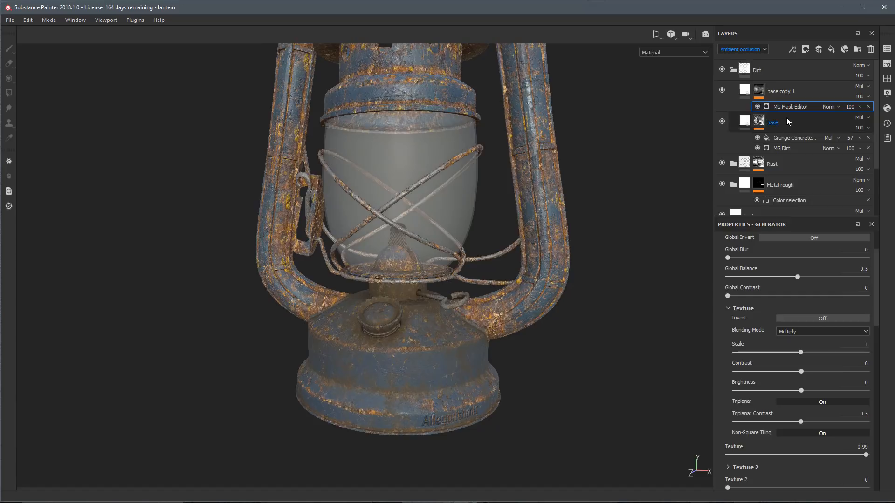
Adjust the copied layer's Position Gradient to Balance 0.47 and Contrast 0.87.
{"action": "scroll", "coordinate": [756, 294], "scroll_direction": "down", "scroll_amount": 4}
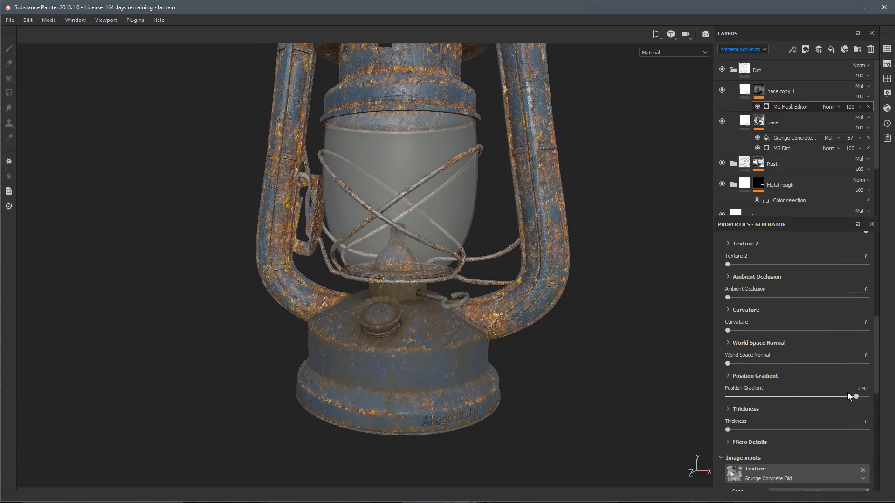
{"action": "left_click", "coordinate": [734, 377]}
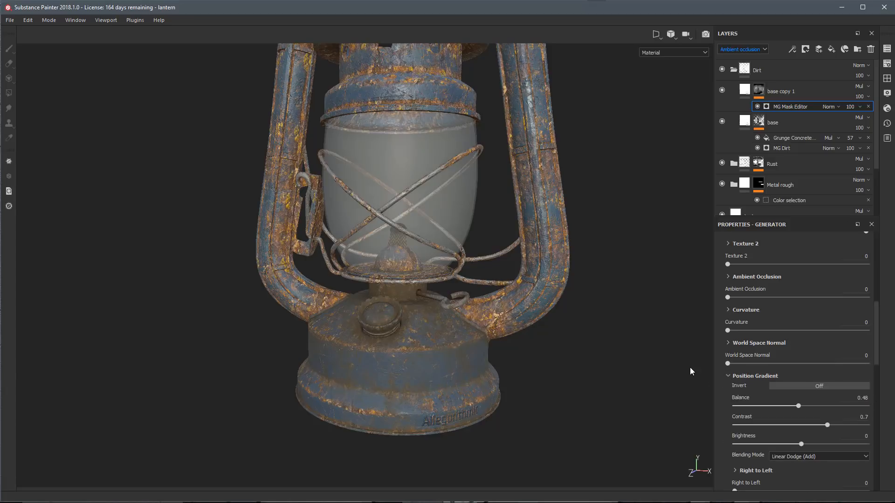
{"action": "scroll", "coordinate": [641, 358], "scroll_direction": "up", "scroll_amount": 2}
{"action": "left_click_drag", "start_coordinate": [799, 406], "coordinate": [849, 424]}
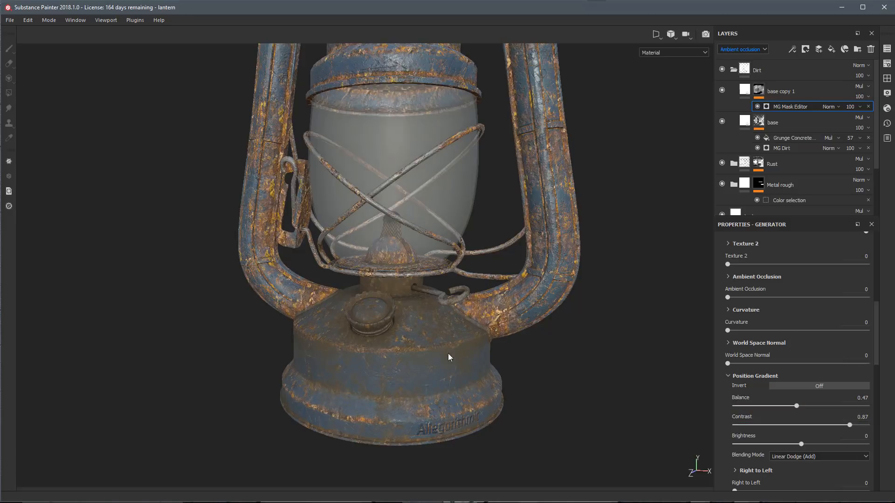
{"action": "scroll", "coordinate": [523, 372], "scroll_direction": "down", "scroll_amount": 3}
{"action": "left_click_drag", "start_coordinate": [435, 317], "coordinate": [410, 352], "text": "alt"}
Rename the copied base layer "top" and collapse the Dirt folder.
{"action": "left_click", "coordinate": [785, 122]}
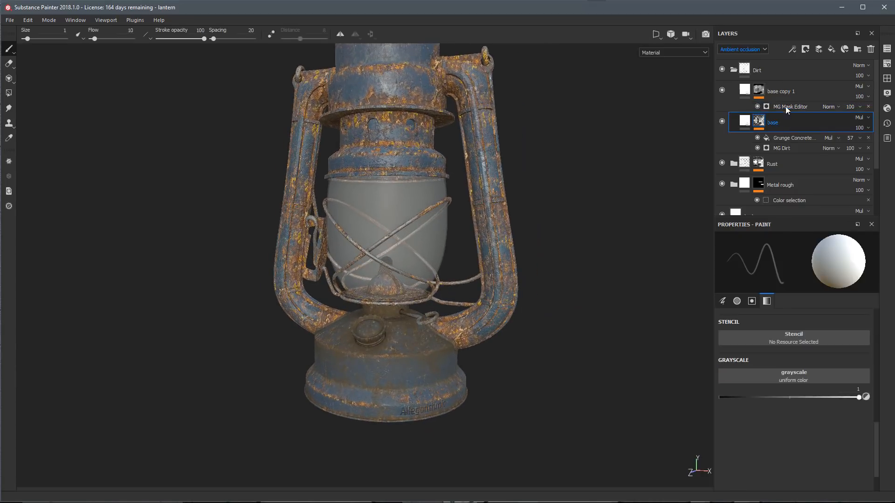
{"action": "double_click", "coordinate": [782, 91]}
{"action": "type", "text": "top"}
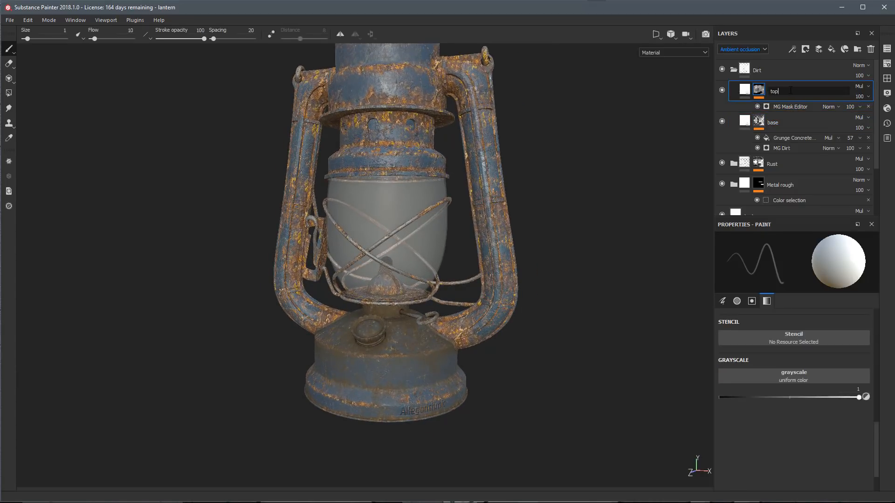
{"action": "key", "text": "Return"}
{"action": "left_click", "coordinate": [734, 69]}
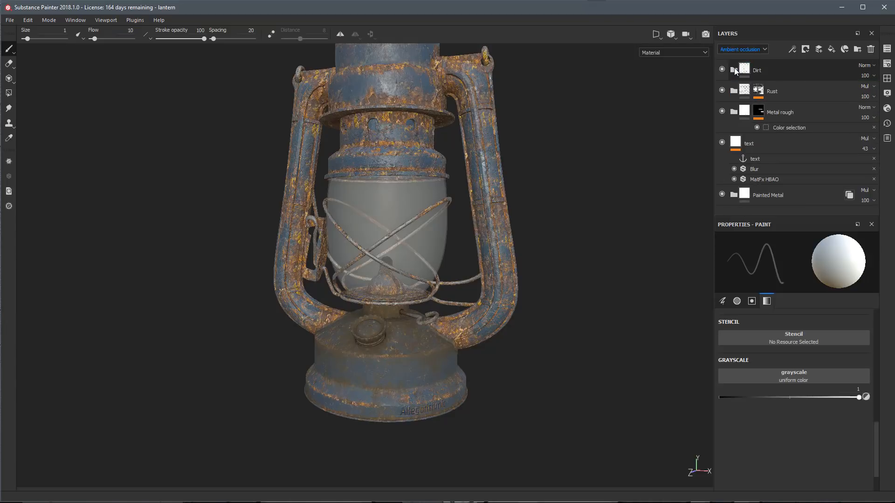
Save the Dirt folder as a reusable smart material.
{"action": "left_click", "coordinate": [796, 72]}
{"action": "right_click", "coordinate": [775, 71]}
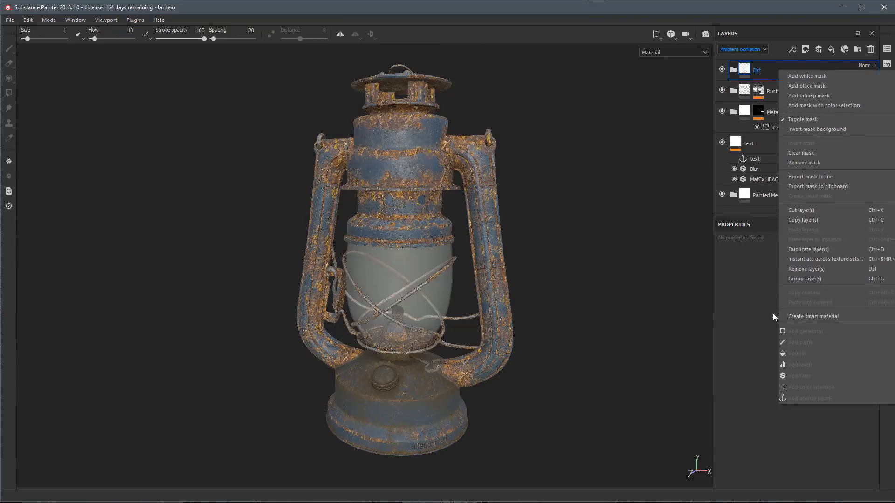
{"action": "left_click", "coordinate": [807, 316]}
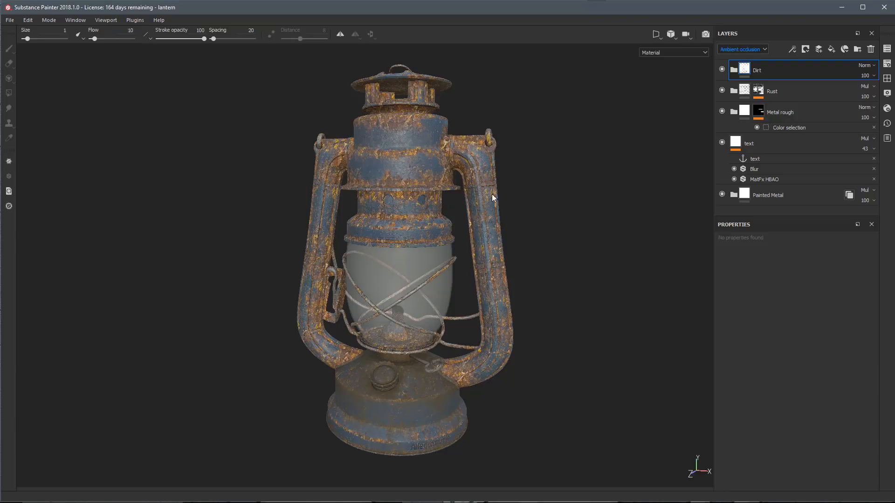
Switch to the lantern side tubes' texture set and add the newly saved Dirt smart material above its Rust folder.
{"action": "key", "text": "ctrl+alt"}
{"action": "right_click", "coordinate": [569, 256], "text": "ctrl+alt"}
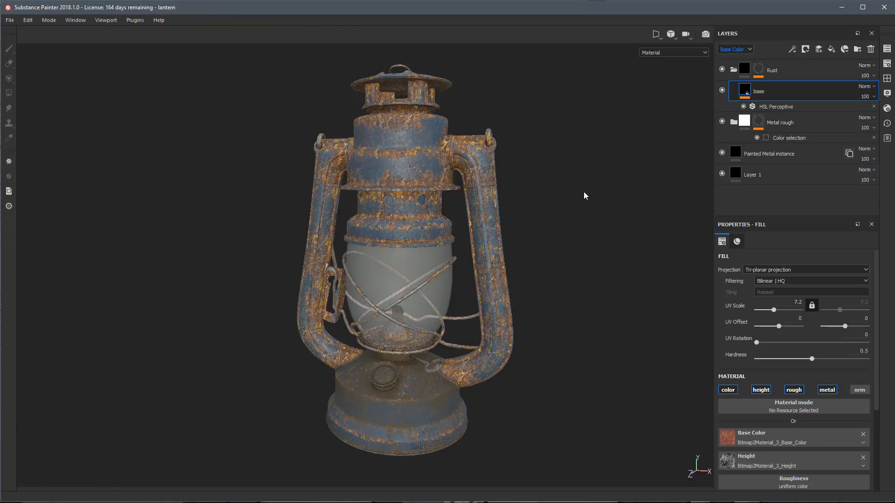
{"action": "left_click", "coordinate": [888, 79]}
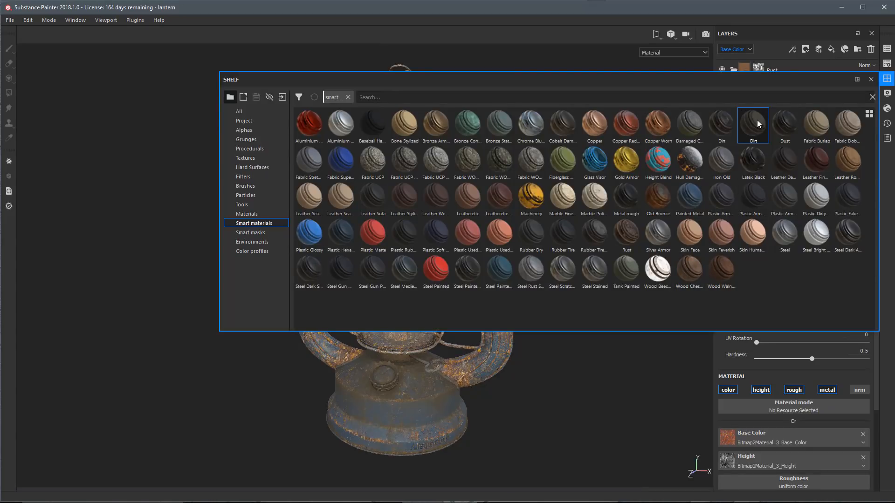
{"action": "mouse_move", "coordinate": [757, 120]}
{"action": "left_click_drag", "start_coordinate": [756, 122], "coordinate": [785, 63]}
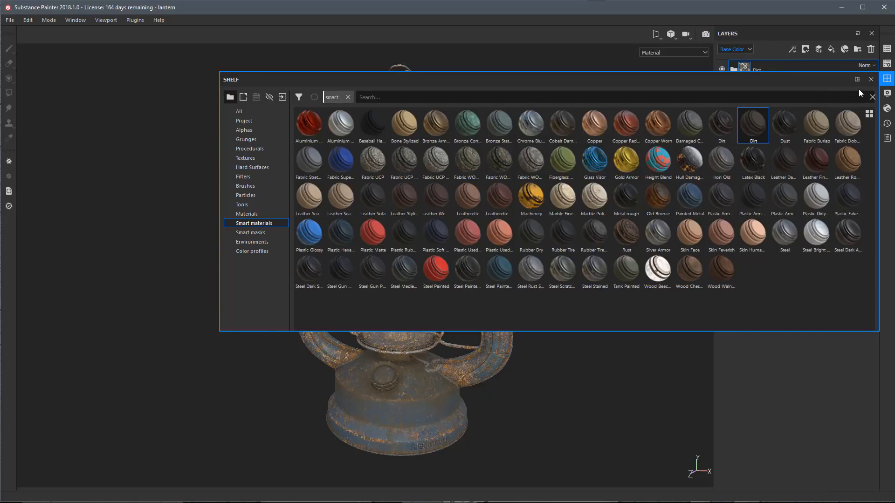
{"action": "left_click", "coordinate": [871, 79]}
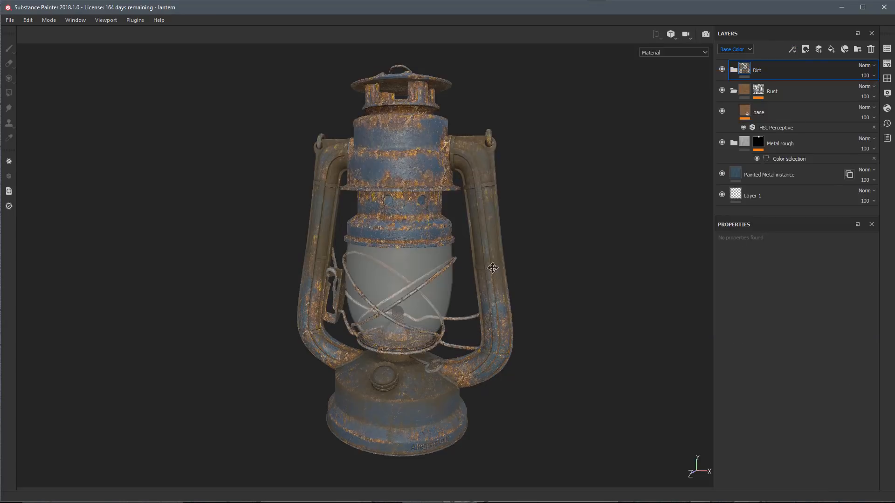
In the side tubes' top dirt mask, set the MG Mask Editor's Position Gradient Top To Bottom amount to 0.48.
{"action": "left_click_drag", "start_coordinate": [485, 199], "coordinate": [560, 222], "text": "alt"}
{"action": "left_click", "coordinate": [733, 70]}
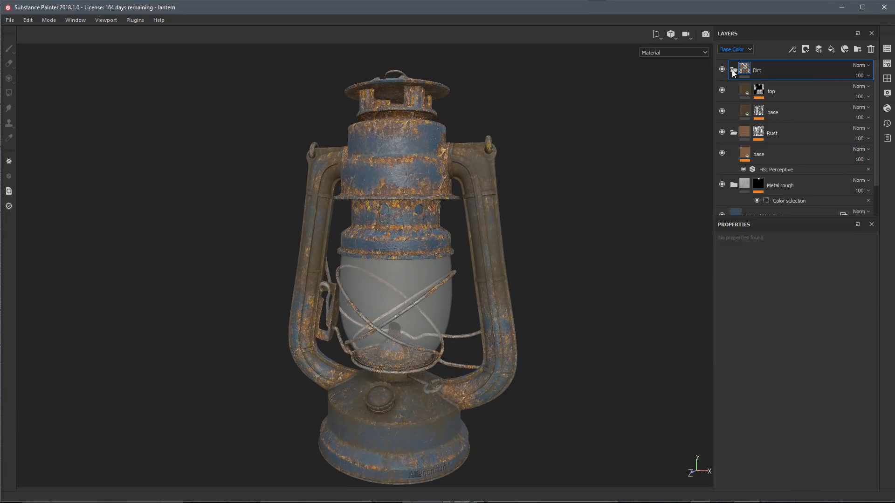
{"action": "left_click", "coordinate": [759, 92]}
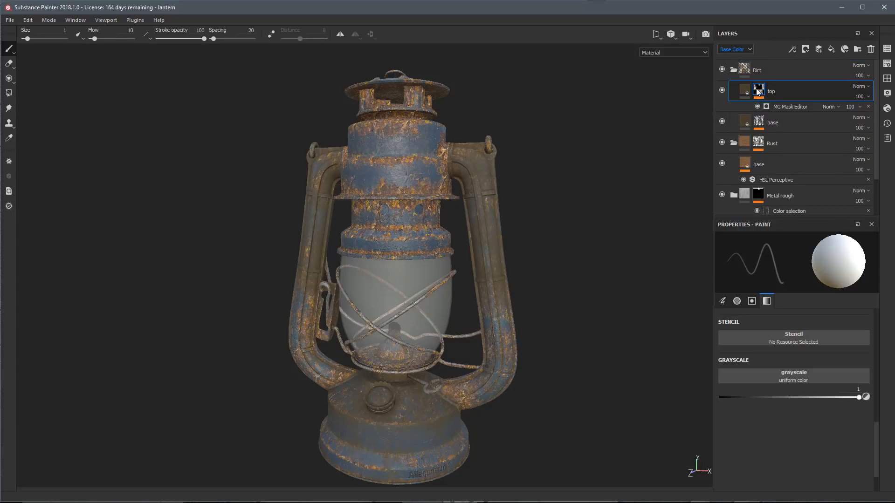
{"action": "left_click", "coordinate": [782, 109]}
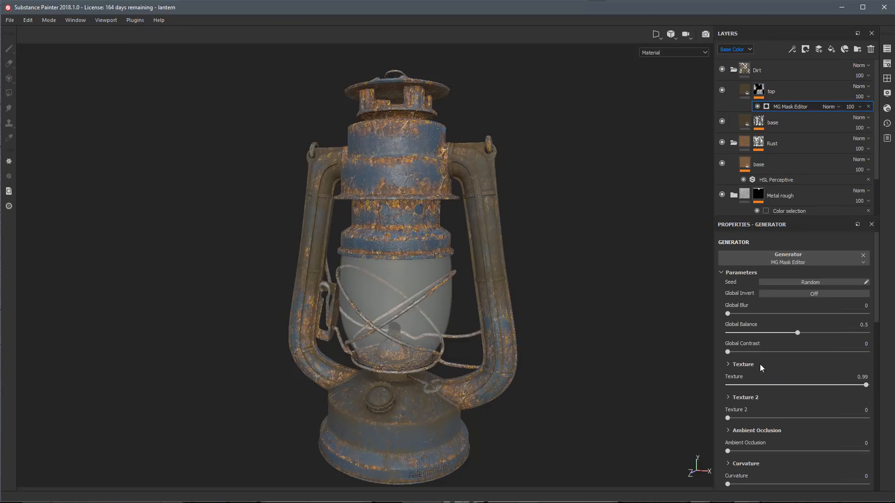
{"action": "scroll", "coordinate": [758, 363], "scroll_direction": "down", "scroll_amount": 6}
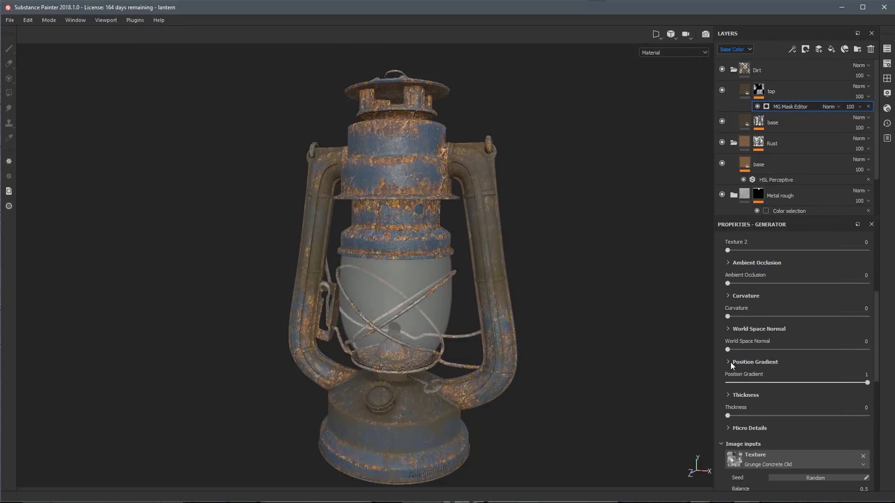
{"action": "left_click", "coordinate": [729, 362]}
{"action": "scroll", "coordinate": [658, 355], "scroll_direction": "up", "scroll_amount": 2}
{"action": "scroll", "coordinate": [764, 393], "scroll_direction": "down", "scroll_amount": 3}
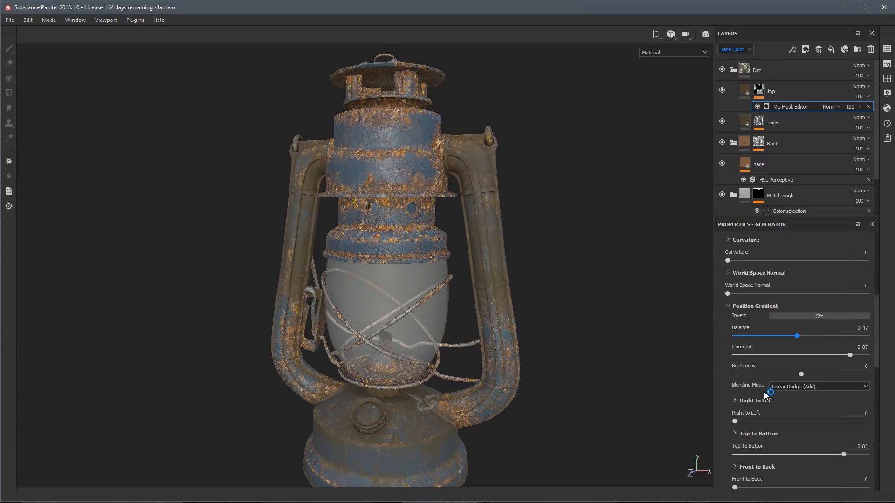
{"action": "scroll", "coordinate": [765, 394], "scroll_direction": "down", "scroll_amount": 1}
{"action": "mouse_move", "coordinate": [843, 426]}
{"action": "left_mouse_down"}
{"action": "mouse_move", "coordinate": [784, 429]}
{"action": "mouse_move", "coordinate": [814, 435]}
{"action": "mouse_move", "coordinate": [798, 436]}
{"action": "left_mouse_up"}
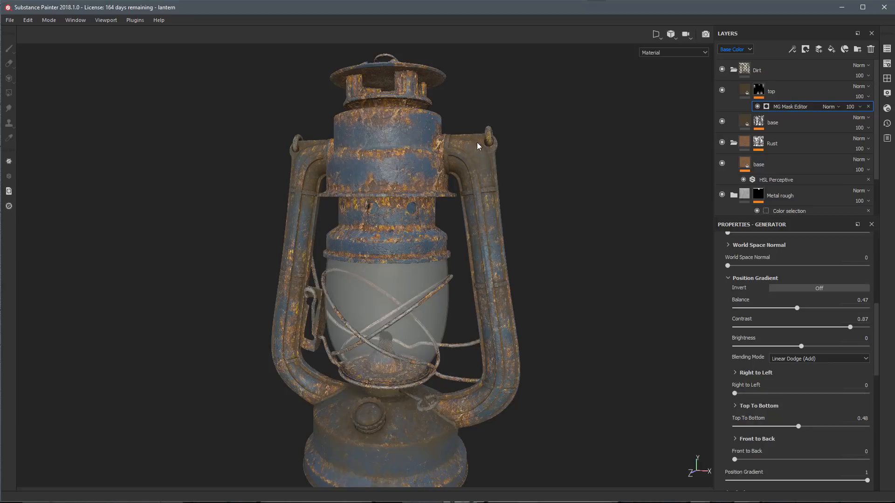
Switch to the lantern's upper chimney texture set and add the saved Dirt smart material above its Rust folder.
{"action": "right_click_drag", "start_coordinate": [557, 336], "coordinate": [503, 301], "text": "alt"}
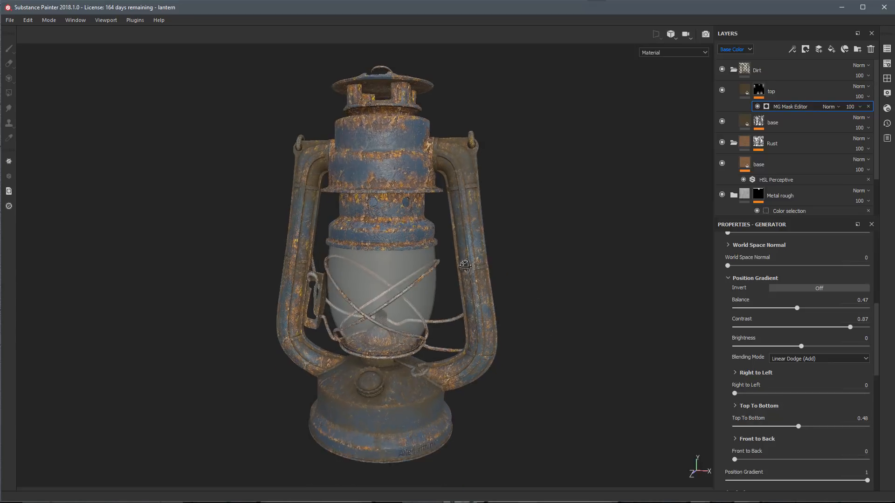
{"action": "left_click_drag", "start_coordinate": [503, 301], "coordinate": [493, 284], "text": "alt"}
{"action": "middle_click_drag", "start_coordinate": [477, 162], "coordinate": [475, 172], "text": "alt"}
{"action": "right_click_drag", "start_coordinate": [475, 171], "coordinate": [524, 197], "text": "alt"}
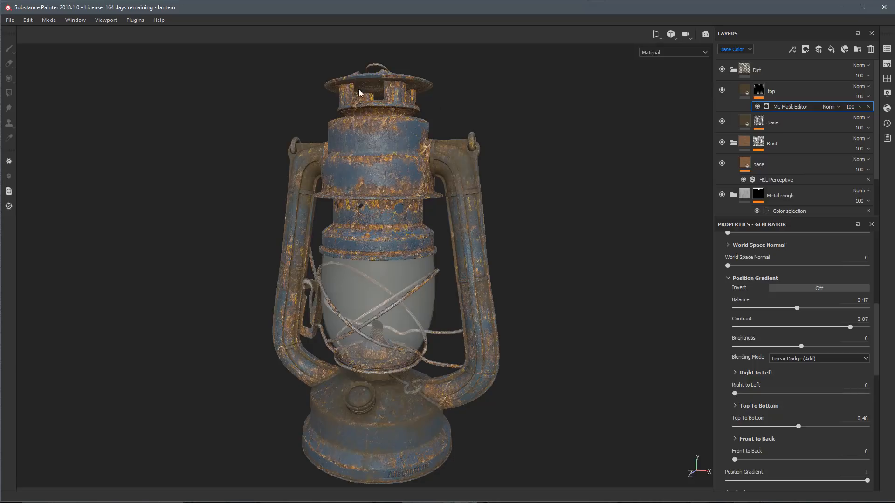
{"action": "left_click_drag", "start_coordinate": [444, 94], "coordinate": [471, 124], "text": "alt"}
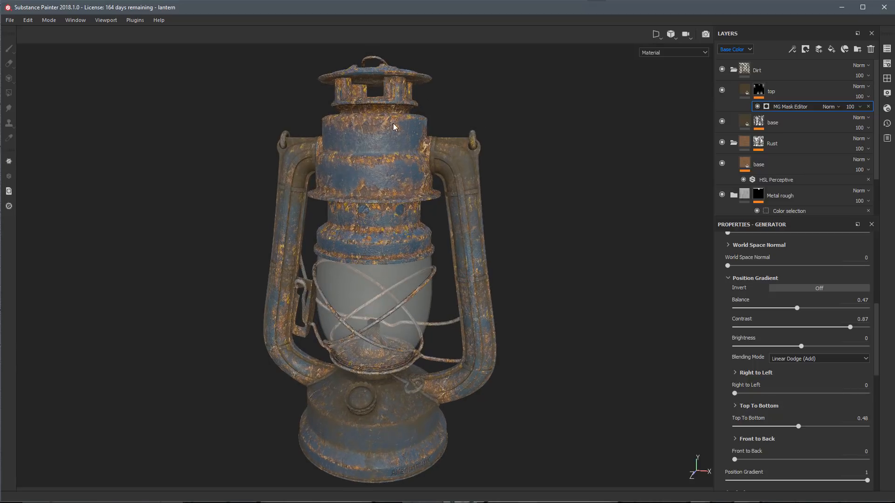
{"action": "key", "text": "ctrl+alt"}
{"action": "right_click", "coordinate": [418, 171], "text": "ctrl+alt"}
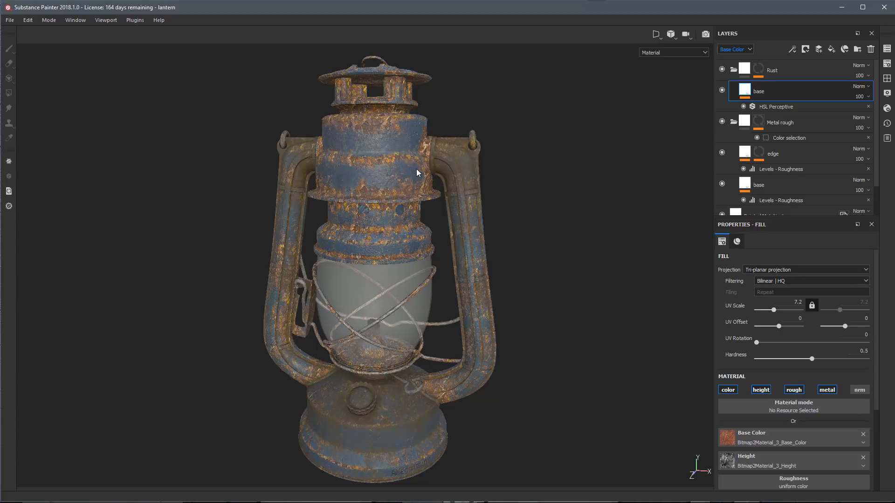
{"action": "left_click", "coordinate": [887, 78]}
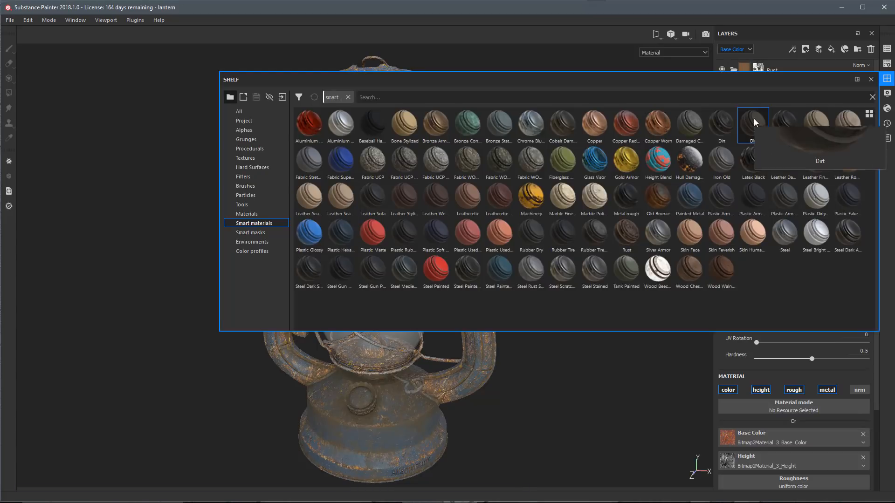
{"action": "left_click_drag", "start_coordinate": [752, 119], "coordinate": [778, 60]}
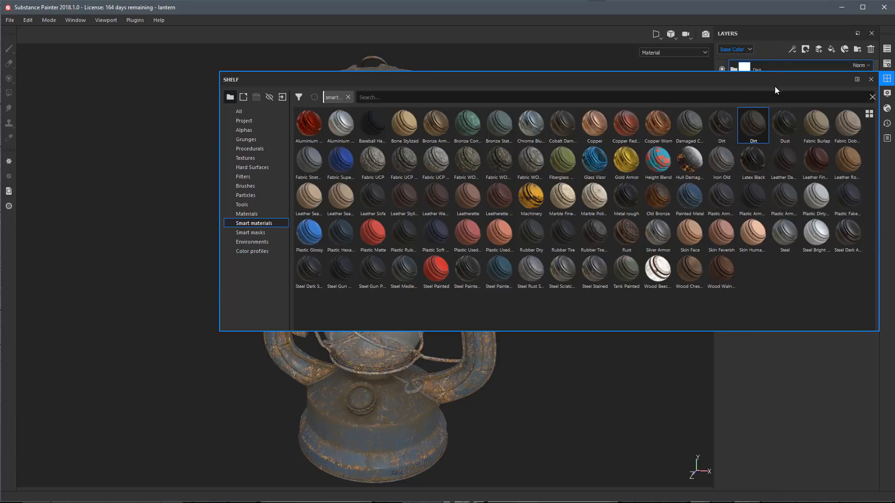
{"action": "left_click", "coordinate": [871, 79]}
Switch to the texture set of the collar below the chimney and add the Dirt smart material above its Wick folder.
{"action": "left_click_drag", "start_coordinate": [531, 167], "coordinate": [406, 144], "text": "alt"}
{"action": "mouse_move", "coordinate": [406, 144]}
{"action": "middle_mouse_down", "text": "alt"}
{"action": "mouse_move", "coordinate": [407, 156]}
{"action": "mouse_move", "coordinate": [403, 135]}
{"action": "middle_mouse_up", "text": "alt"}
{"action": "left_click_drag", "start_coordinate": [403, 135], "coordinate": [421, 161], "text": "alt"}
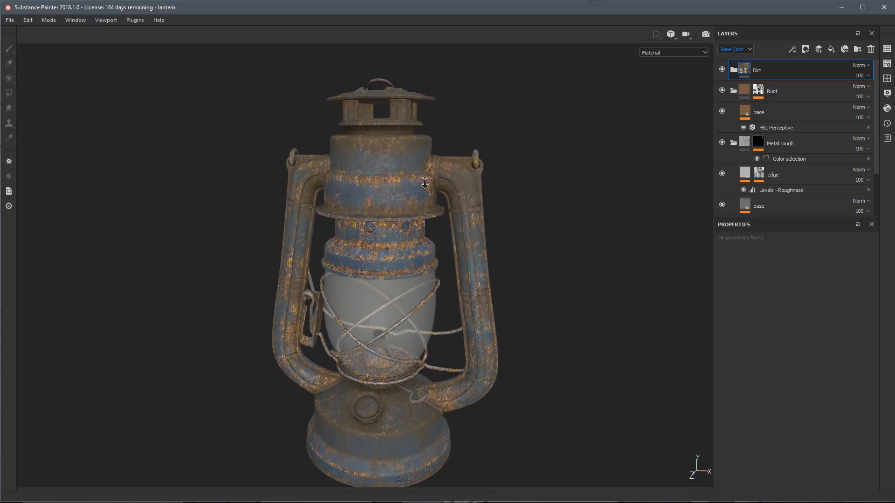
{"action": "middle_click_drag", "start_coordinate": [416, 287], "coordinate": [427, 253], "text": "alt"}
{"action": "right_click_drag", "start_coordinate": [427, 254], "coordinate": [387, 228], "text": "alt"}
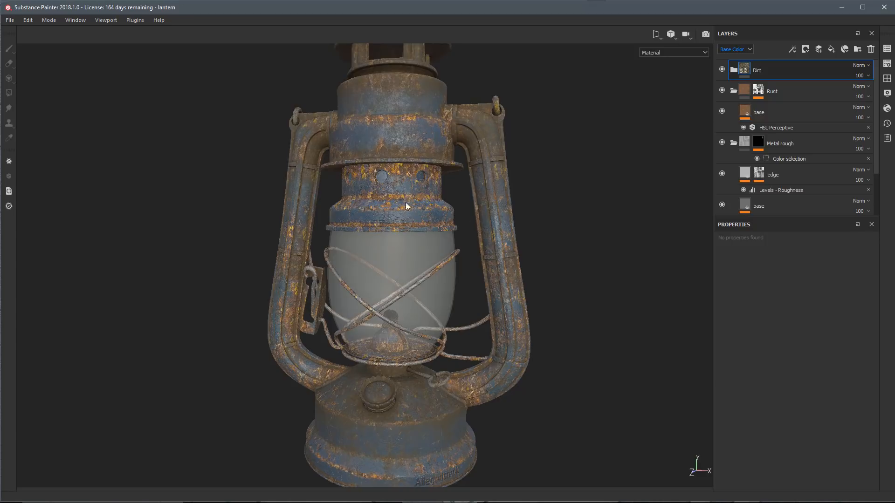
{"action": "key", "text": "ctrl+alt"}
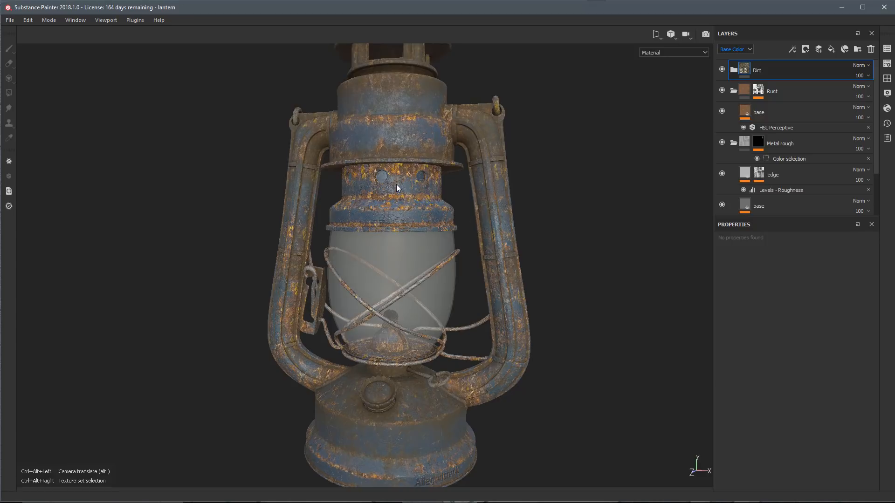
{"action": "right_click", "coordinate": [431, 217], "text": "ctrl+alt"}
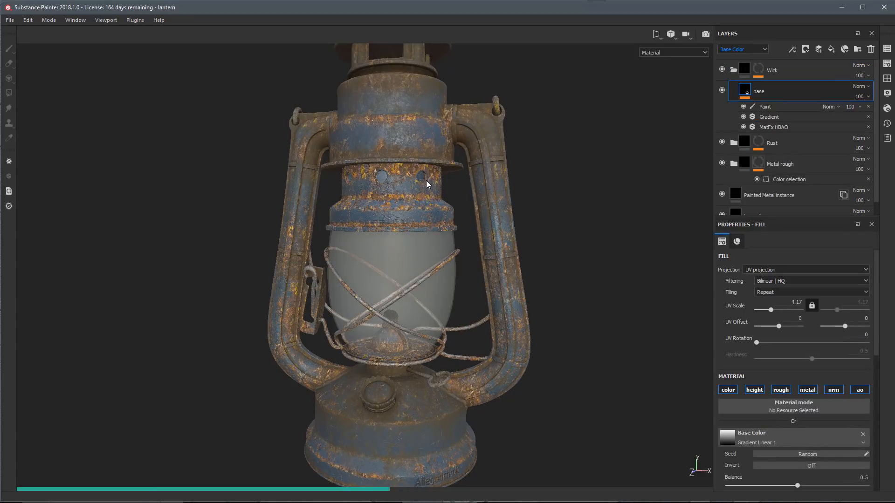
{"action": "left_click", "coordinate": [887, 79]}
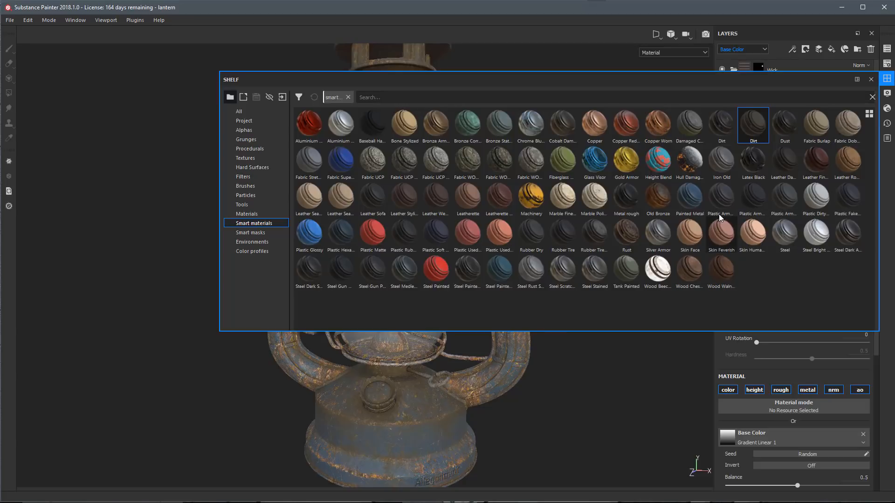
{"action": "left_click_drag", "start_coordinate": [754, 115], "coordinate": [785, 70]}
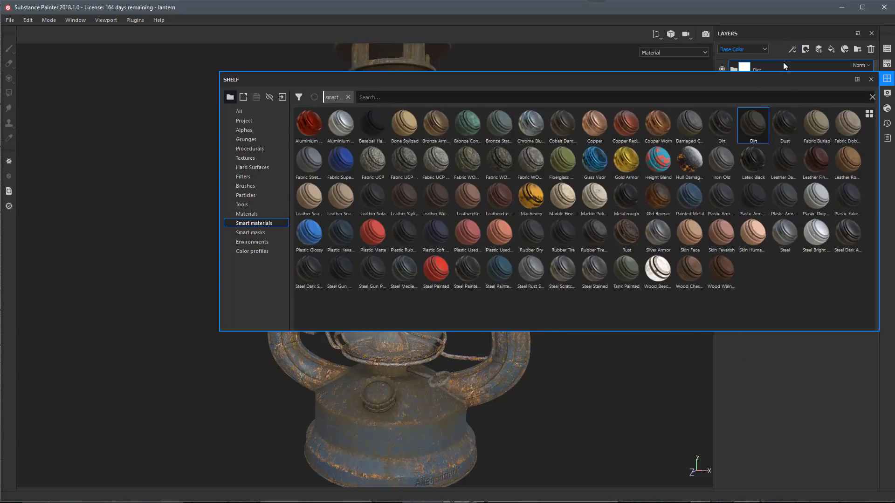
{"action": "left_click", "coordinate": [837, 93]}
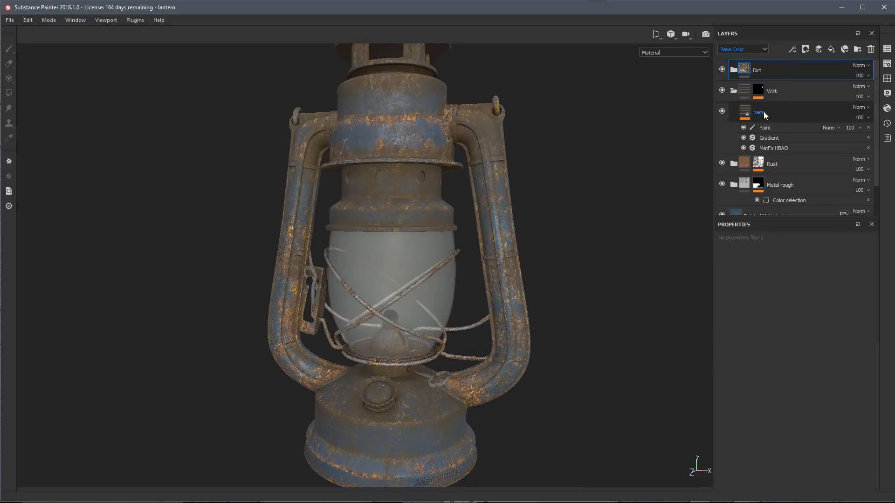
In the collar set's top dirt mask, set the MG Mask Editor's Position Gradient Top To Bottom amount to 0.47.
{"action": "right_click_drag", "start_coordinate": [530, 228], "coordinate": [461, 199], "text": "alt"}
{"action": "left_click_drag", "start_coordinate": [461, 199], "coordinate": [430, 226], "text": "alt"}
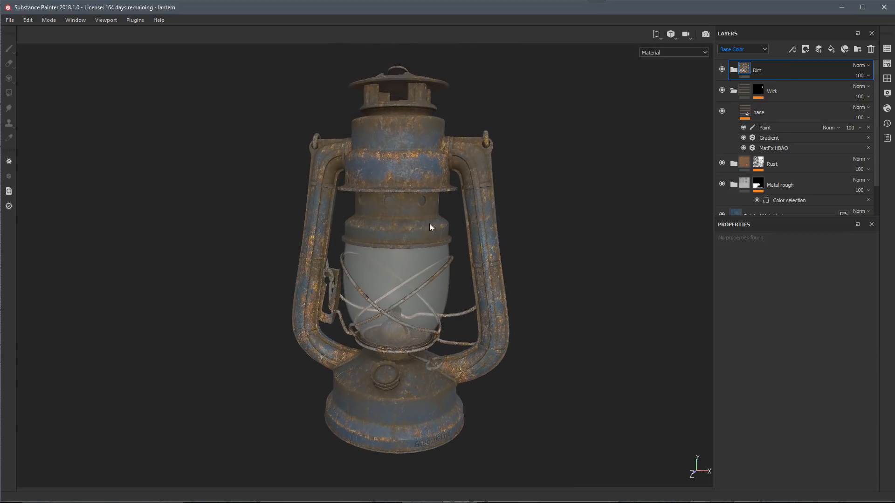
{"action": "left_click", "coordinate": [733, 71]}
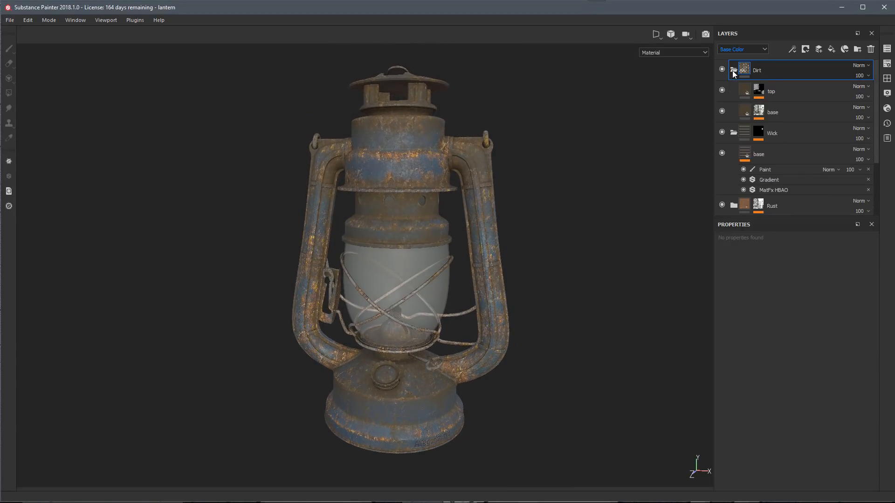
{"action": "left_click", "coordinate": [759, 90]}
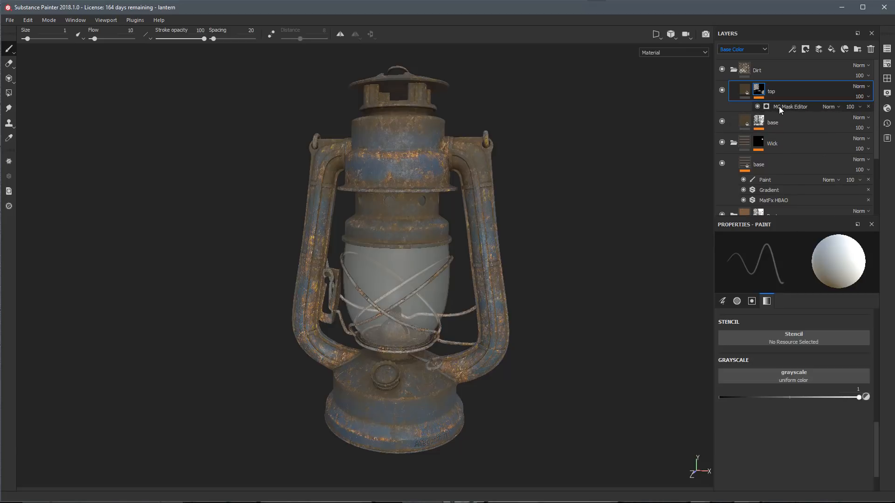
{"action": "left_click", "coordinate": [779, 106]}
{"action": "scroll", "coordinate": [769, 311], "scroll_direction": "down", "scroll_amount": 8}
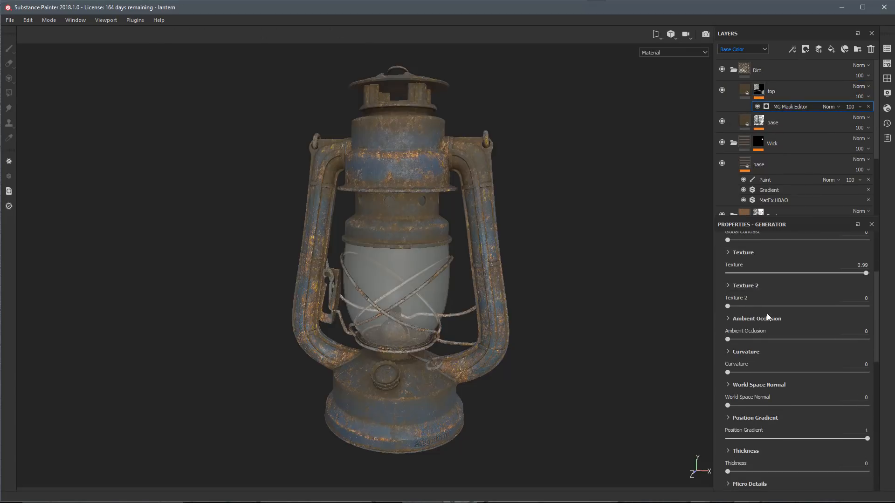
{"action": "scroll", "coordinate": [768, 313], "scroll_direction": "down", "scroll_amount": 3}
{"action": "left_click", "coordinate": [729, 362]}
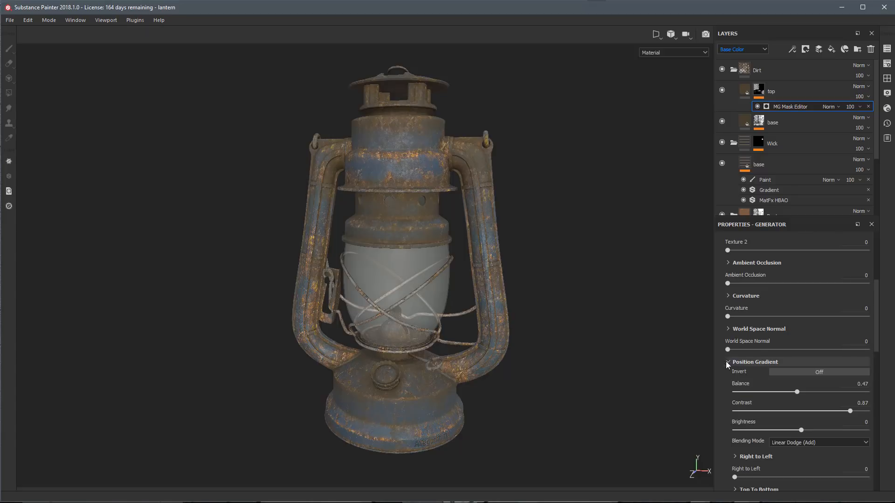
{"action": "scroll", "coordinate": [770, 390], "scroll_direction": "down", "scroll_amount": 4}
{"action": "left_click_drag", "start_coordinate": [843, 427], "coordinate": [797, 427]}
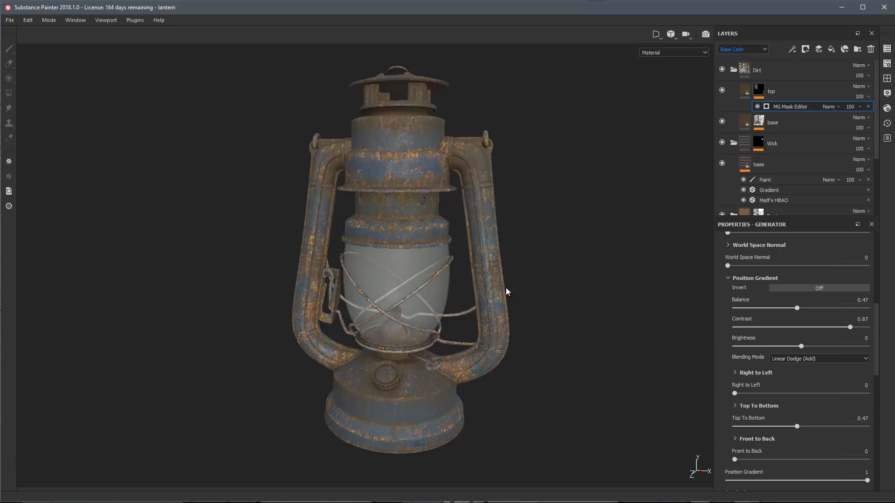
Set the Position Gradient to Contrast 0.93 and Balance 0.47, and check the dirt from several angles.
{"action": "scroll", "coordinate": [507, 294], "scroll_direction": "up", "scroll_amount": 3}
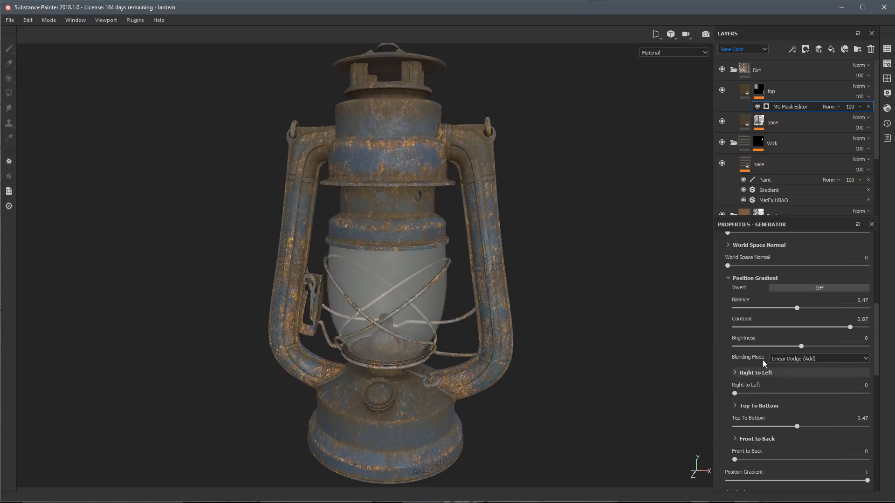
{"action": "left_click_drag", "start_coordinate": [851, 327], "coordinate": [858, 327]}
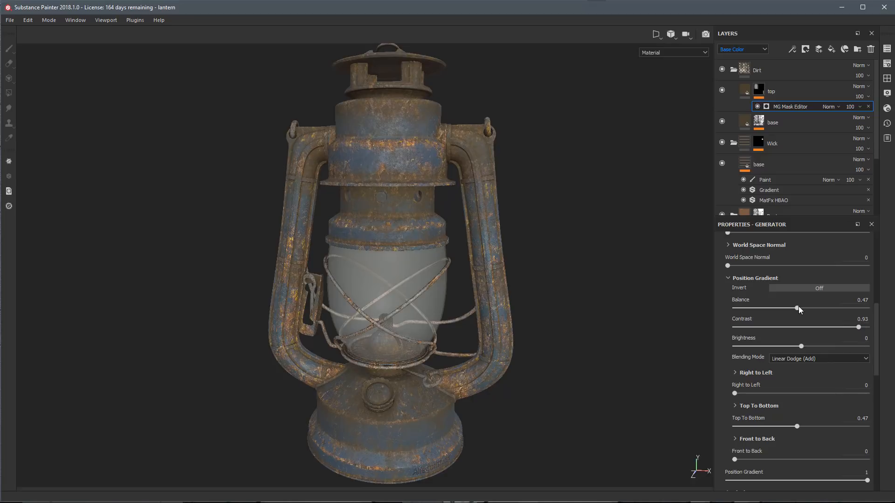
{"action": "mouse_move", "coordinate": [798, 308]}
{"action": "left_mouse_down"}
{"action": "mouse_move", "coordinate": [786, 308]}
{"action": "mouse_move", "coordinate": [796, 311]}
{"action": "left_mouse_up"}
{"action": "right_click_drag", "start_coordinate": [606, 358], "coordinate": [559, 306], "text": "alt"}
{"action": "left_click_drag", "start_coordinate": [560, 305], "coordinate": [555, 308], "text": "alt"}
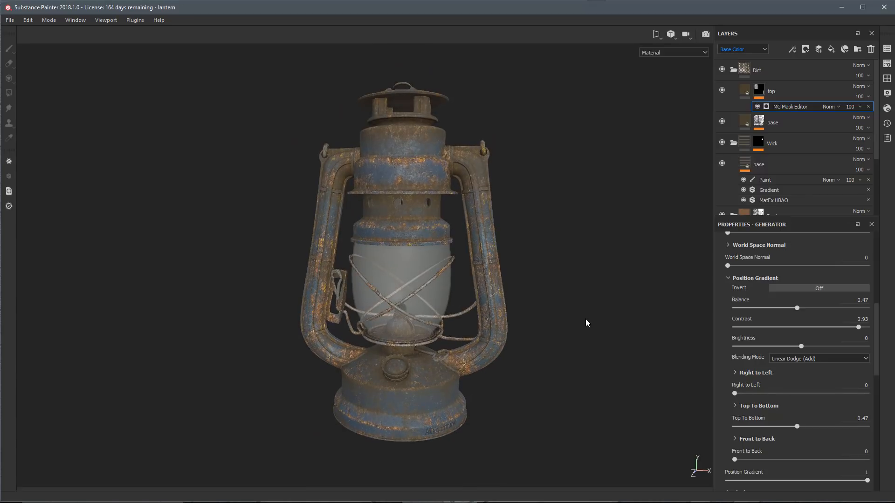
{"action": "left_click_drag", "start_coordinate": [473, 138], "coordinate": [462, 166], "text": "alt"}
{"action": "middle_click_drag", "start_coordinate": [461, 166], "coordinate": [446, 187], "text": "alt"}
{"action": "mouse_move", "coordinate": [446, 187]}
{"action": "left_mouse_down", "text": "alt"}
{"action": "mouse_move", "coordinate": [449, 210]}
{"action": "mouse_move", "coordinate": [443, 194]}
{"action": "left_mouse_up", "text": "alt"}
{"action": "right_click_drag", "start_coordinate": [443, 193], "coordinate": [462, 209], "text": "alt"}
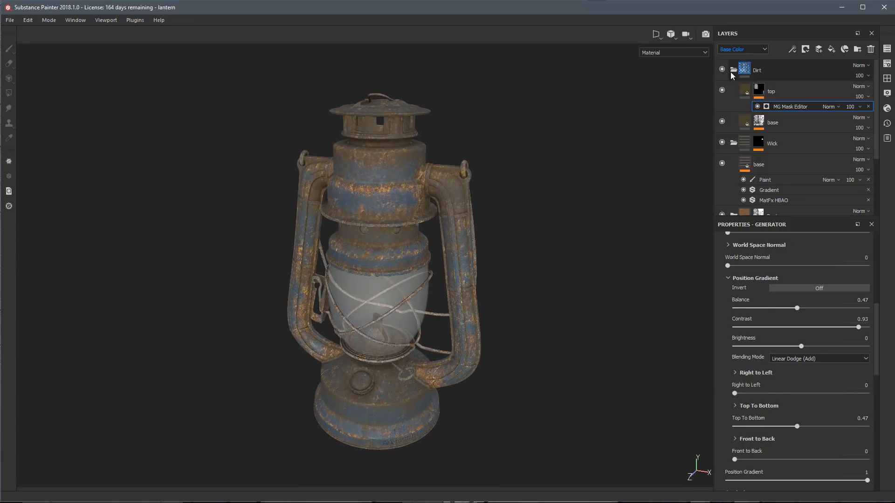
Collapse the Dirt folder and switch to the lantern glass's texture set.
{"action": "left_click", "coordinate": [734, 69]}
{"action": "right_click_drag", "start_coordinate": [438, 363], "coordinate": [458, 337], "text": "alt"}
{"action": "left_click_drag", "start_coordinate": [458, 336], "coordinate": [447, 332], "text": "alt"}
{"action": "middle_click_drag", "start_coordinate": [448, 332], "coordinate": [438, 318], "text": "alt"}
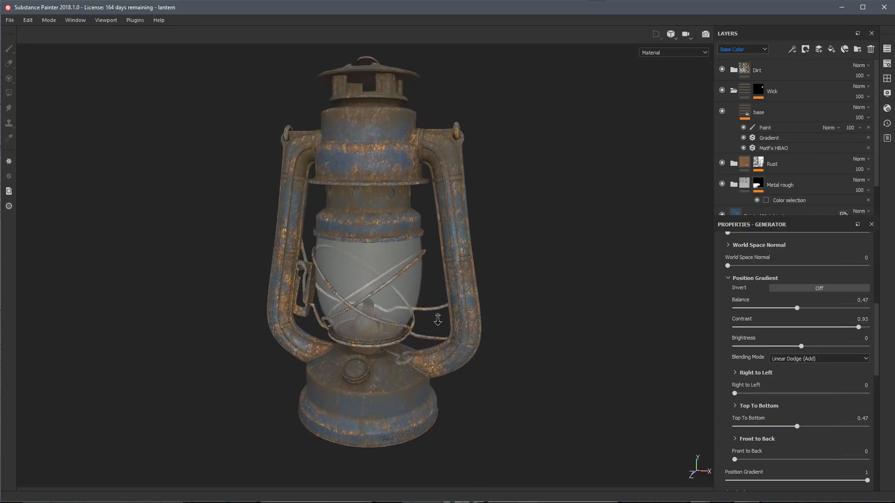
{"action": "right_click_drag", "start_coordinate": [438, 317], "coordinate": [466, 310], "text": "alt"}
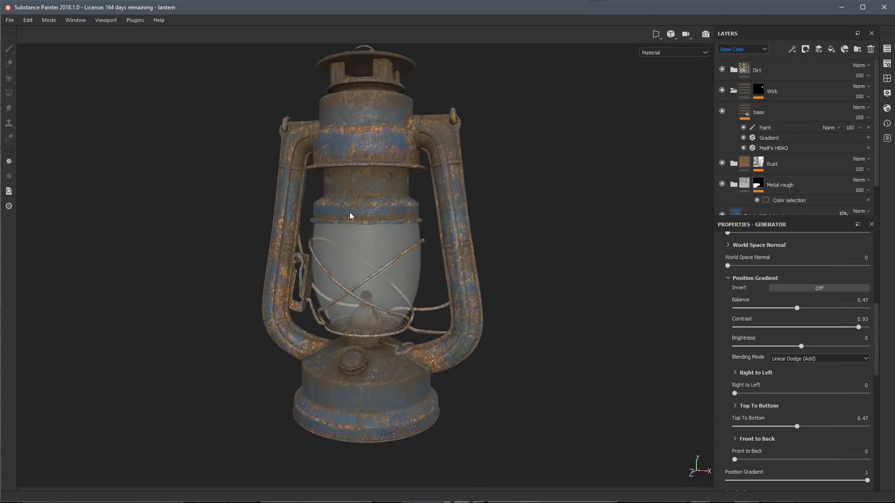
{"action": "scroll", "coordinate": [411, 294], "scroll_direction": "up", "scroll_amount": 2}
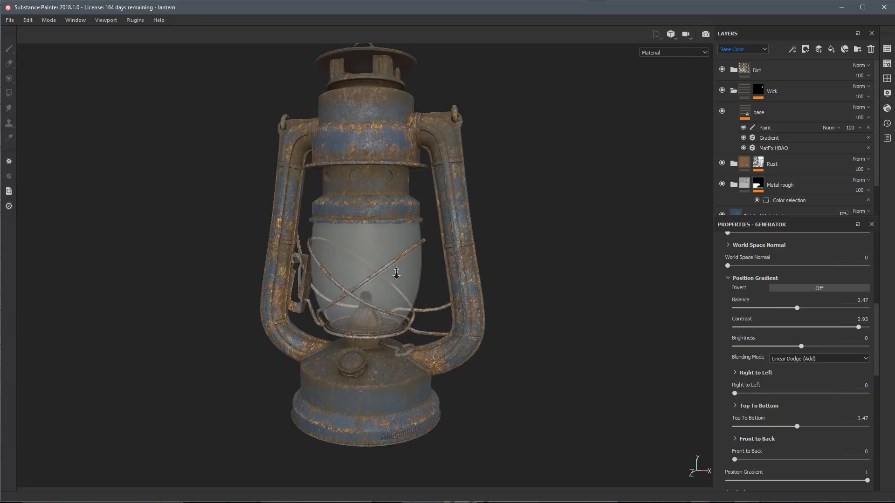
{"action": "key", "text": "ctrl+alt"}
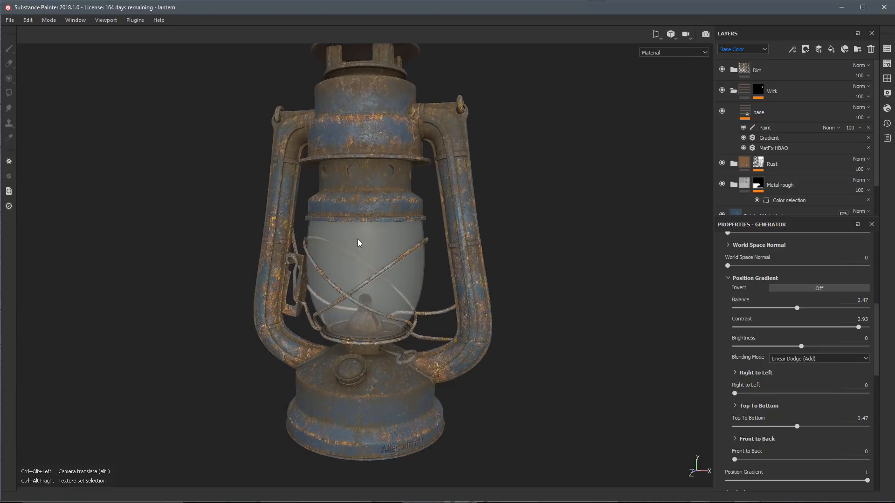
{"action": "right_click", "coordinate": [436, 307], "text": "ctrl+alt"}
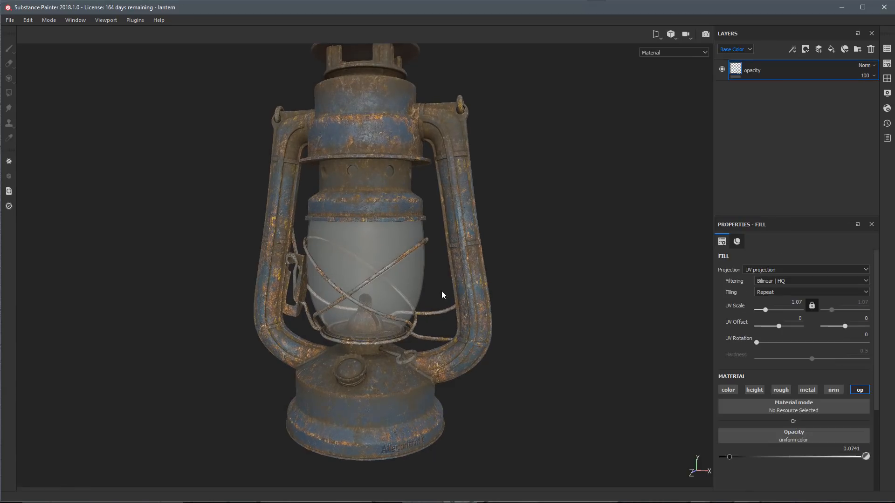
{"action": "left_click_drag", "start_coordinate": [442, 295], "coordinate": [410, 287], "text": "alt"}
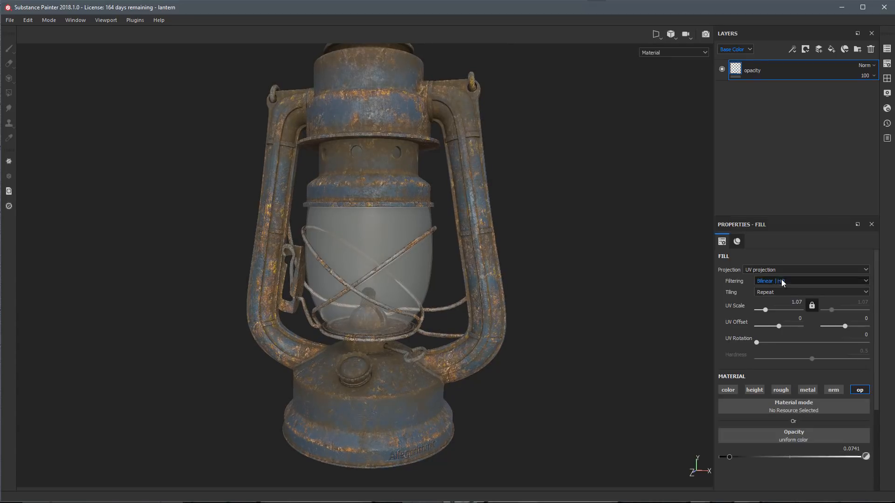
Review the shader assigned to the glass texture set and its instance name in the shader settings.
{"action": "left_click", "coordinate": [887, 109]}
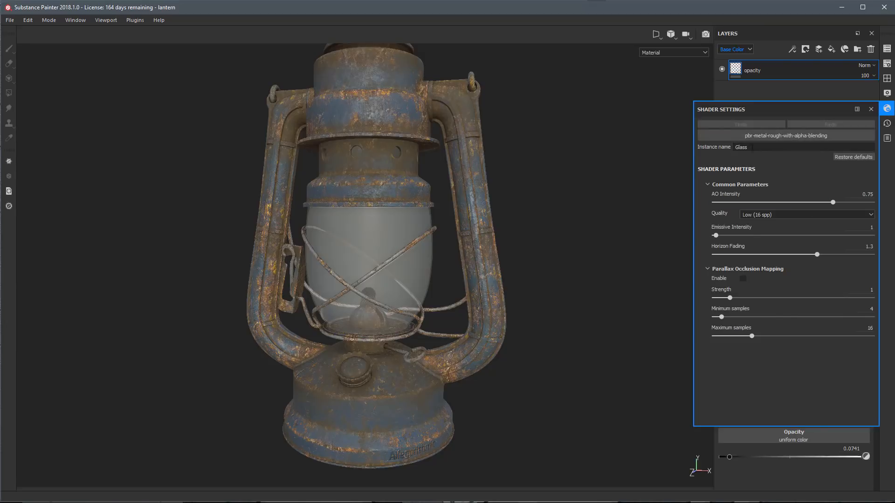
{"action": "left_click", "coordinate": [738, 148]}
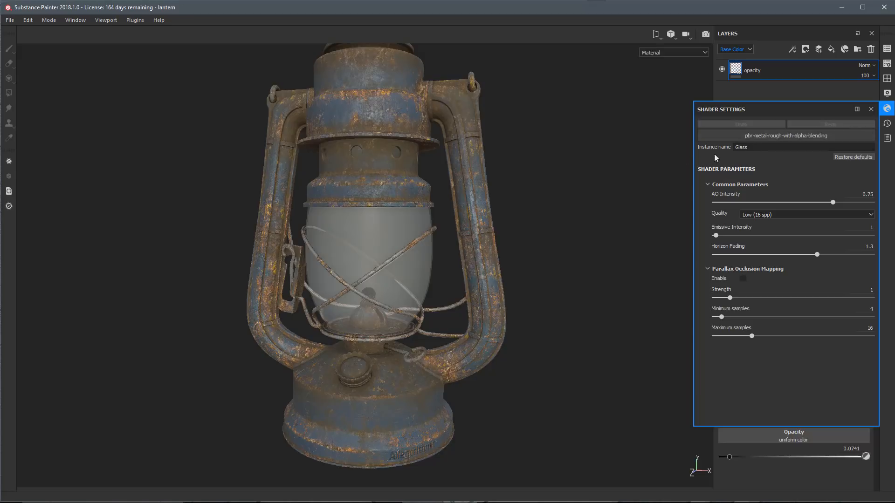
{"action": "left_click", "coordinate": [871, 109]}
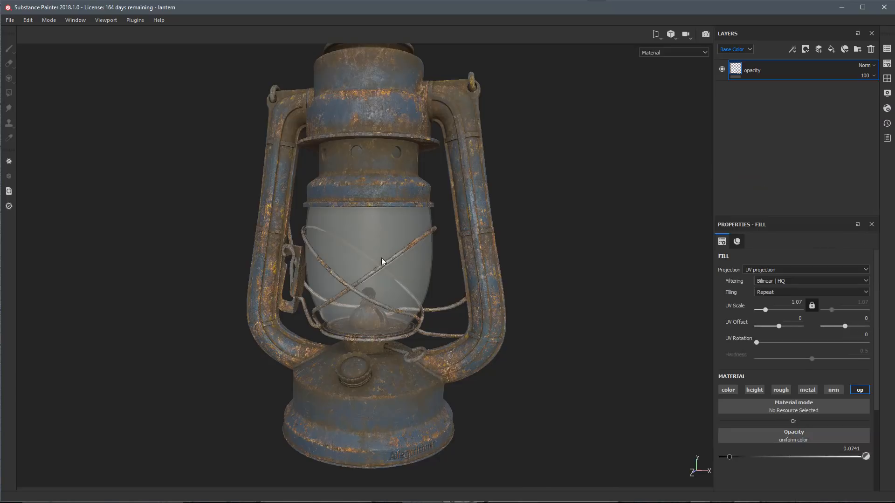
Switch the opacity layer's opacity channel off and back on to compare its effect on the glass.
{"action": "left_click_drag", "start_coordinate": [381, 259], "coordinate": [395, 304], "text": "alt"}
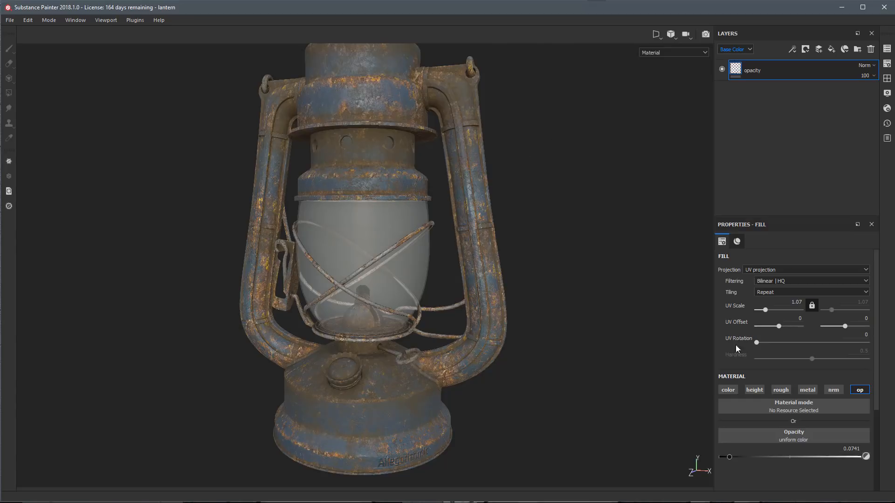
{"action": "left_click", "coordinate": [860, 391]}
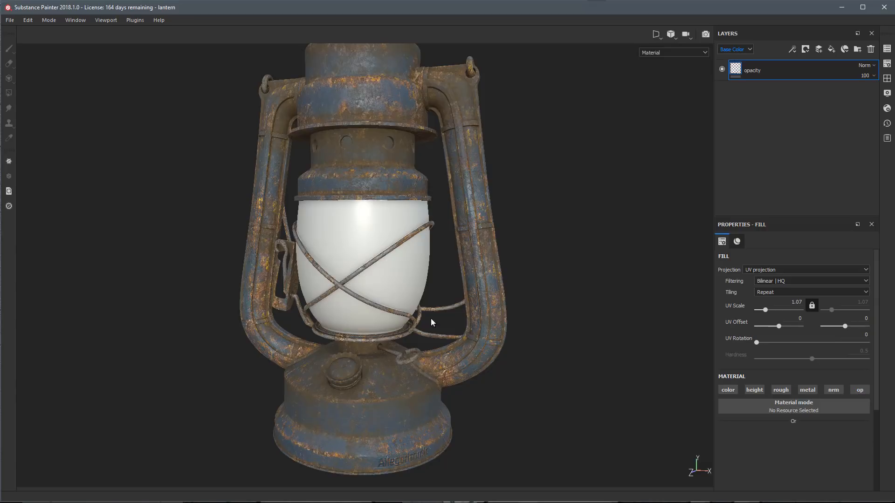
{"action": "scroll", "coordinate": [420, 266], "scroll_direction": "up", "scroll_amount": 3}
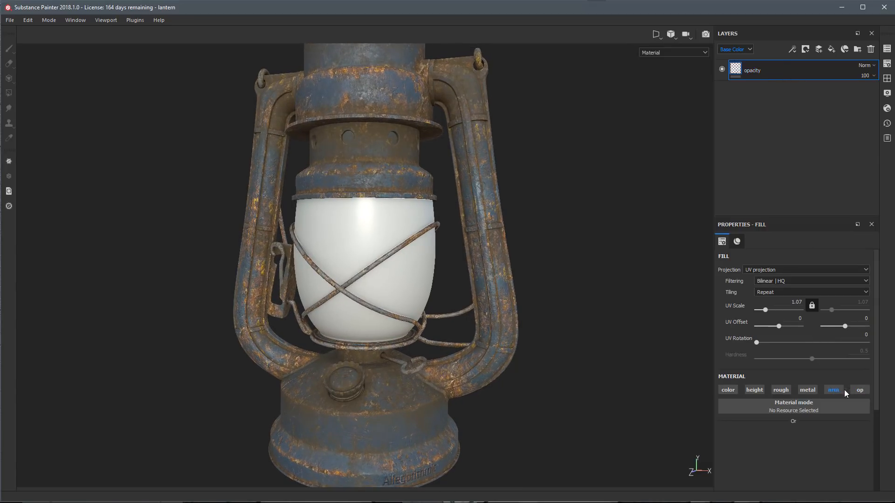
{"action": "left_click", "coordinate": [860, 390]}
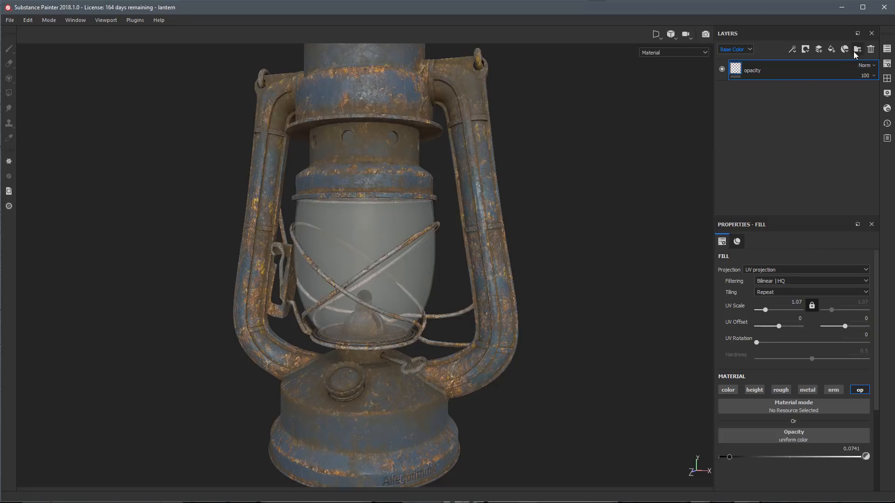
Add a fill layer above the opacity layer and name it Glass.
{"action": "left_click", "coordinate": [831, 49]}
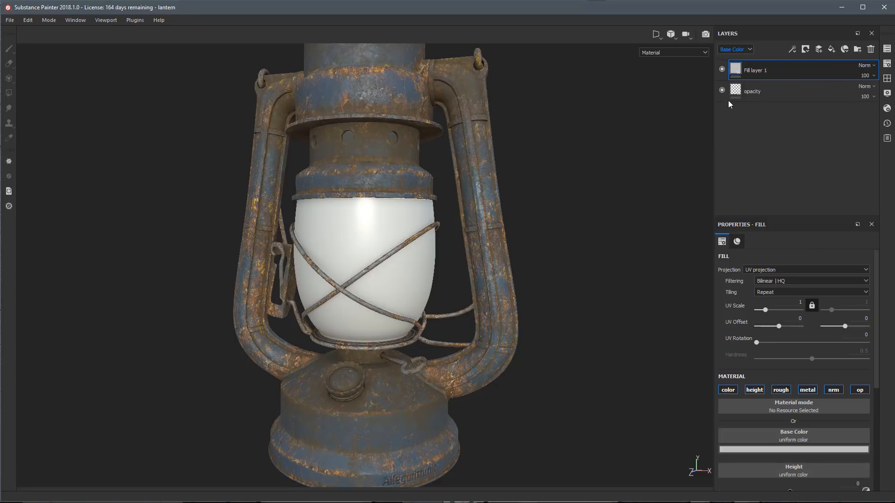
{"action": "double_click", "coordinate": [755, 70]}
{"action": "type", "text": "Gla"}
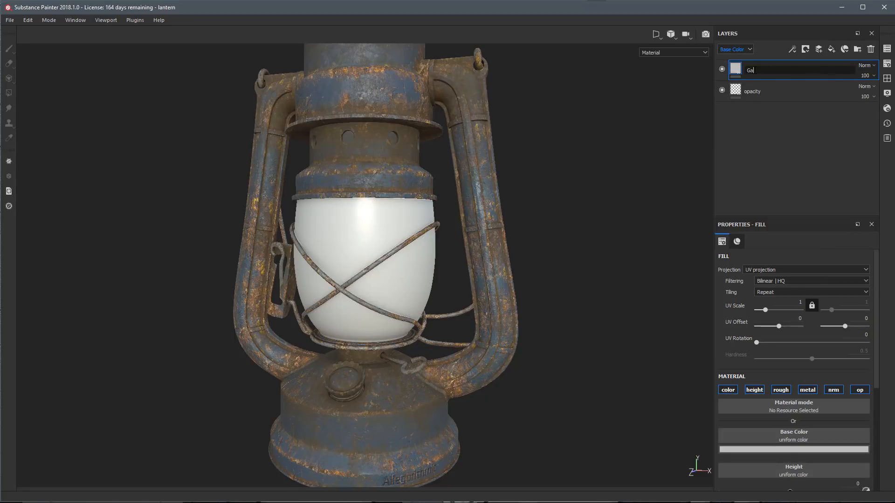
{"action": "type", "text": "ss"}
{"action": "key", "text": "Return"}
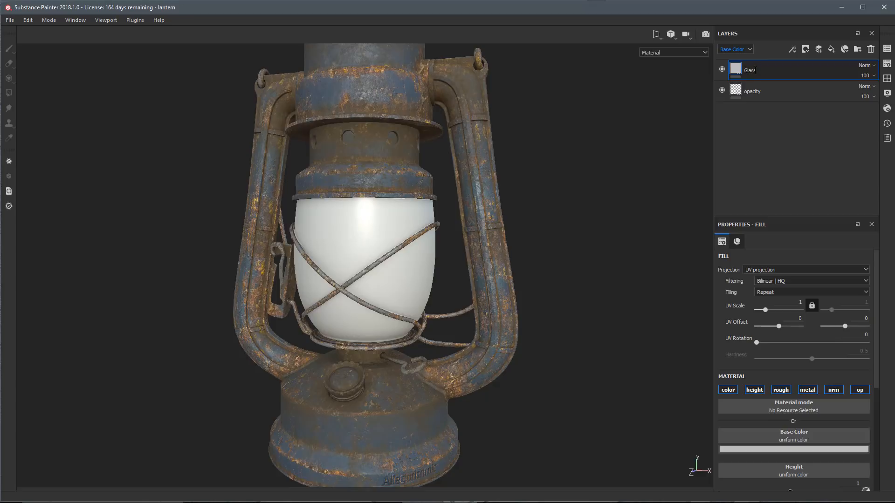
Try a near-white base color of 0.960 on the Glass layer and settle on a medium grey.
{"action": "right_click_drag", "start_coordinate": [544, 298], "coordinate": [515, 280], "text": "alt"}
{"action": "middle_click_drag", "start_coordinate": [515, 280], "coordinate": [521, 274], "text": "alt"}
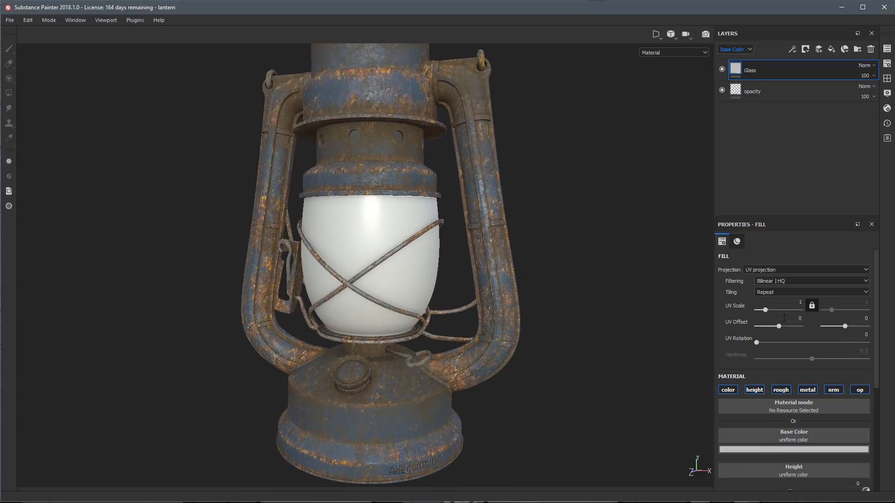
{"action": "scroll", "coordinate": [786, 366], "scroll_direction": "down", "scroll_amount": 3}
{"action": "left_click", "coordinate": [737, 395]}
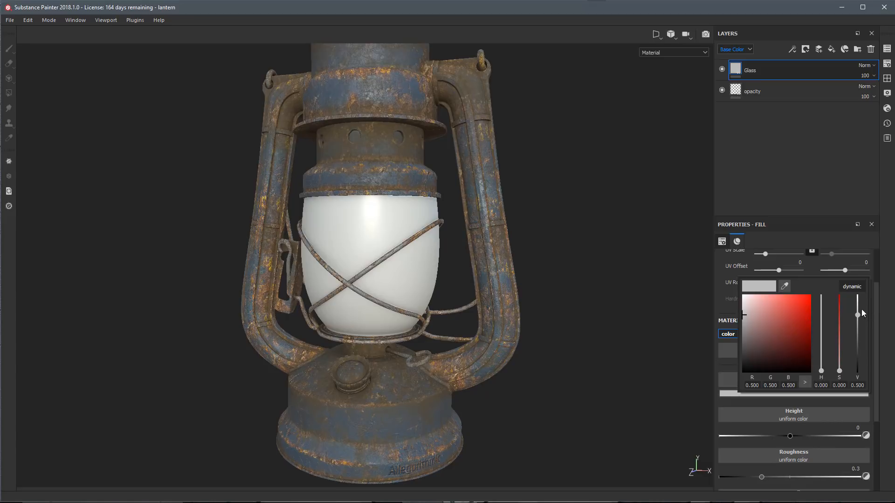
{"action": "left_click_drag", "start_coordinate": [858, 307], "coordinate": [857, 292]}
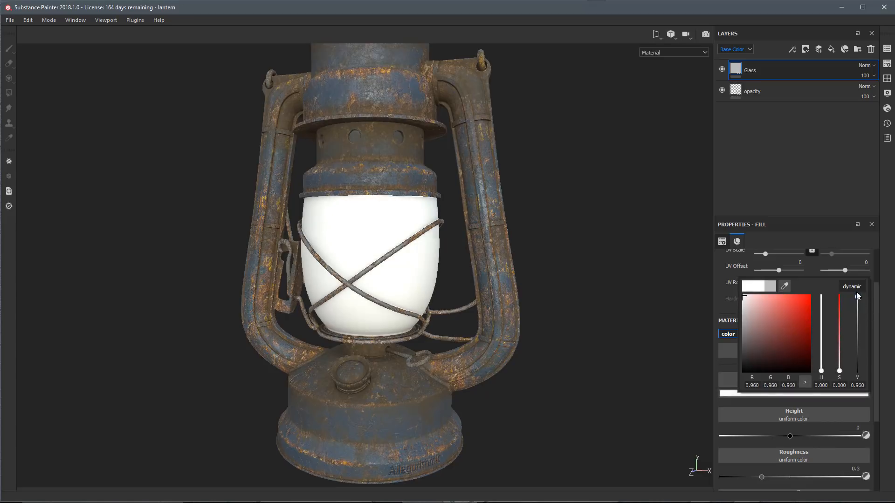
{"action": "left_click", "coordinate": [857, 331]}
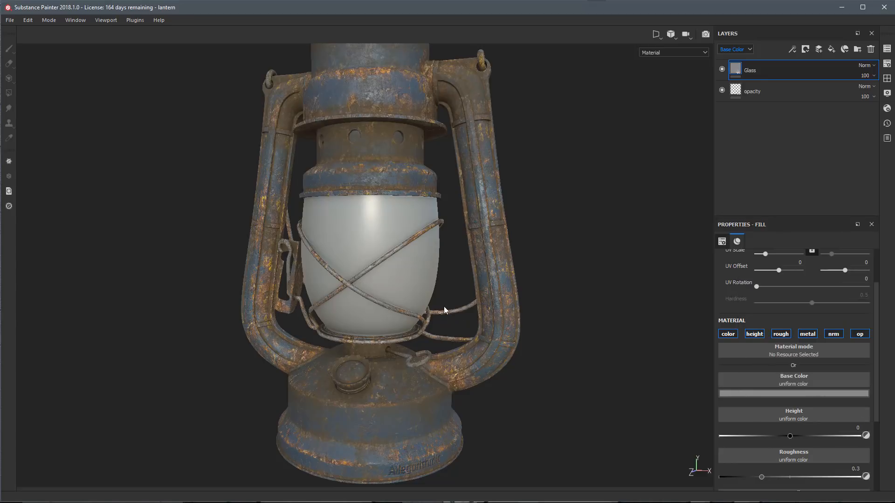
Disable the Glass layer's height, roughness, metallic and normal channels, keeping color and opacity.
{"action": "left_click_drag", "start_coordinate": [350, 254], "coordinate": [445, 241], "text": "alt"}
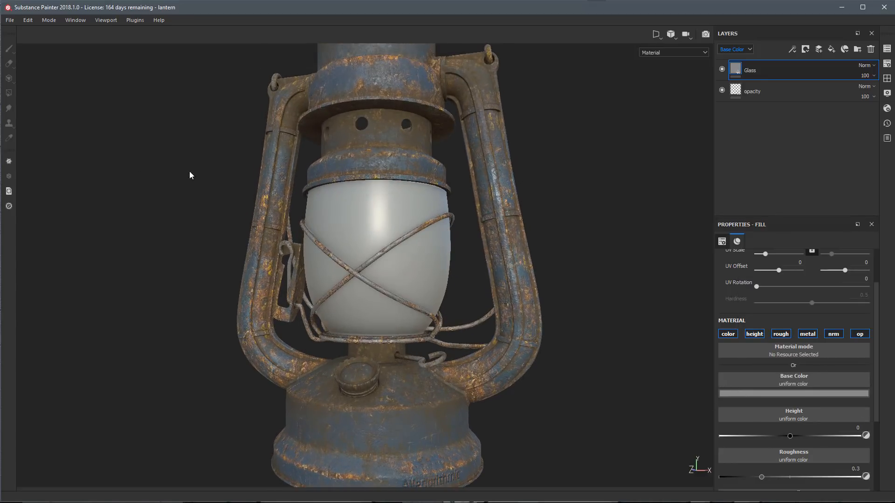
{"action": "left_click_drag", "start_coordinate": [303, 194], "coordinate": [468, 245], "text": "alt"}
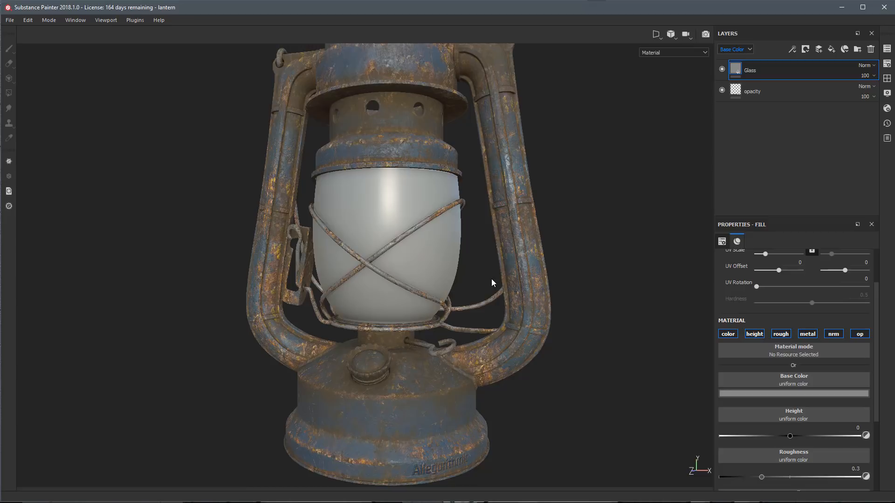
{"action": "left_click_drag", "start_coordinate": [384, 251], "coordinate": [533, 210], "text": "alt"}
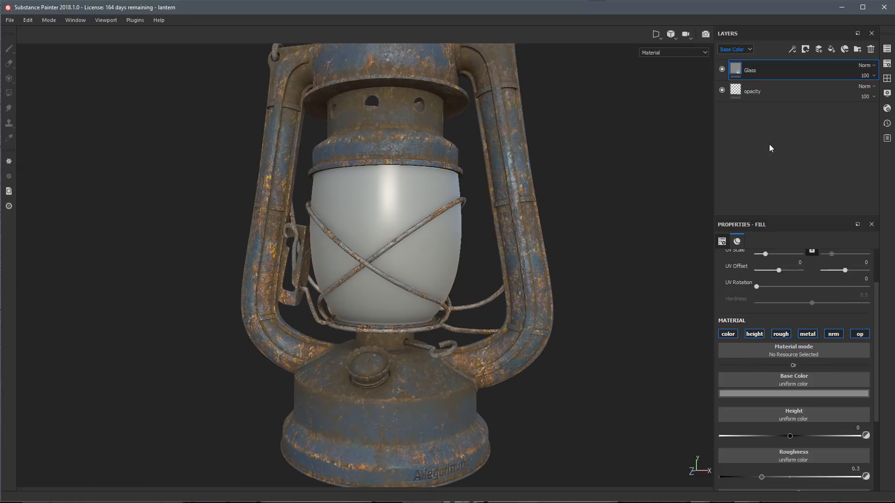
{"action": "left_click", "coordinate": [755, 334]}
{"action": "left_click", "coordinate": [781, 335]}
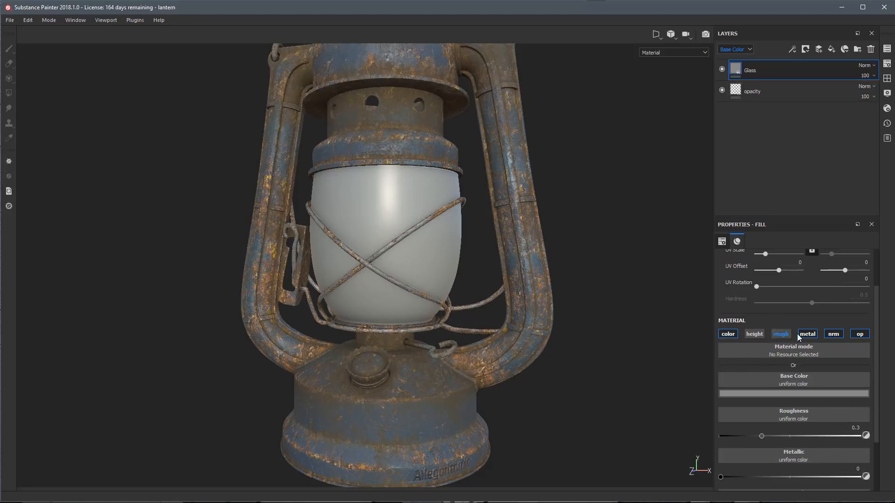
{"action": "left_click", "coordinate": [809, 335]}
{"action": "left_click", "coordinate": [834, 334]}
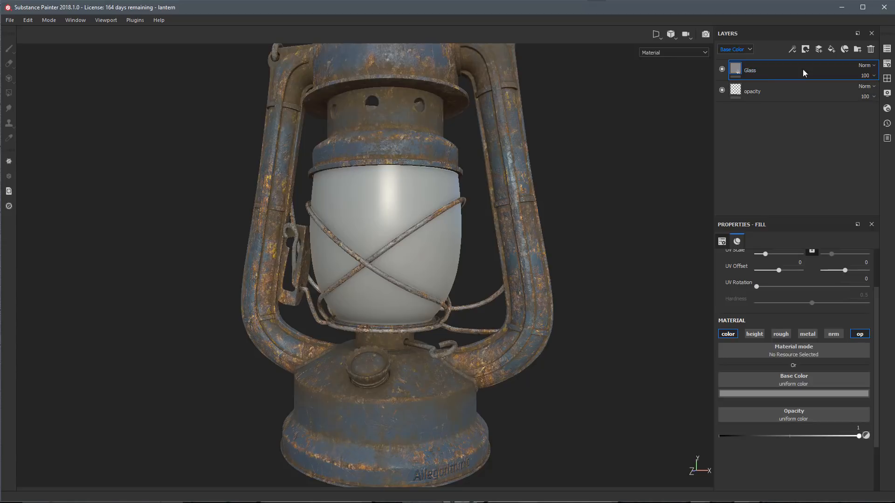
Add another fill layer above Glass and leave only its roughness channel enabled.
{"action": "left_click", "coordinate": [832, 48]}
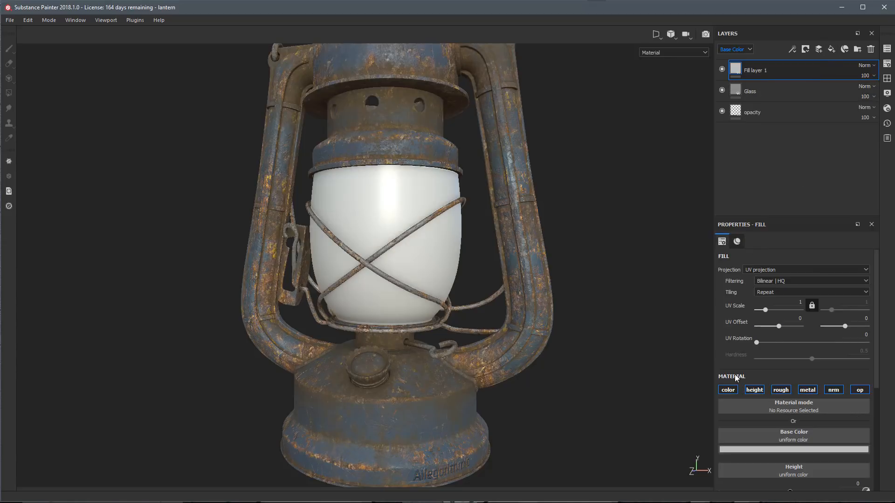
{"action": "left_click", "coordinate": [729, 394]}
{"action": "left_click", "coordinate": [754, 393]}
{"action": "left_click", "coordinate": [807, 393]}
{"action": "left_click", "coordinate": [838, 393]}
{"action": "left_click", "coordinate": [859, 393]}
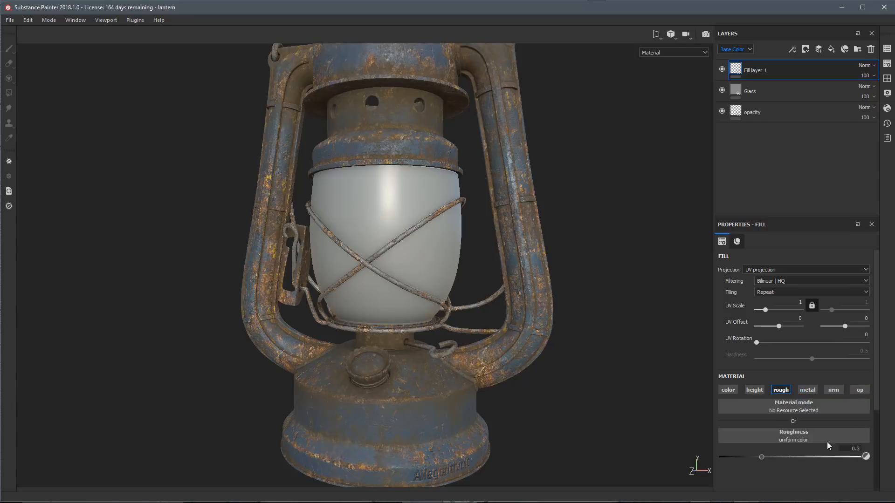
Set the new fill layer's roughness to 0.1711, checking the reflection on the glass.
{"action": "left_click_drag", "start_coordinate": [400, 192], "coordinate": [397, 211], "text": "alt"}
{"action": "left_click_drag", "start_coordinate": [762, 458], "coordinate": [743, 455]}
{"action": "mouse_move", "coordinate": [536, 191]}
{"action": "left_mouse_down", "text": "alt"}
{"action": "mouse_move", "coordinate": [519, 196]}
{"action": "mouse_move", "coordinate": [527, 186]}
{"action": "left_mouse_up", "text": "alt"}
Give the roughness fill layer a black mask and add a fill effect to that mask.
{"action": "right_click", "coordinate": [776, 70]}
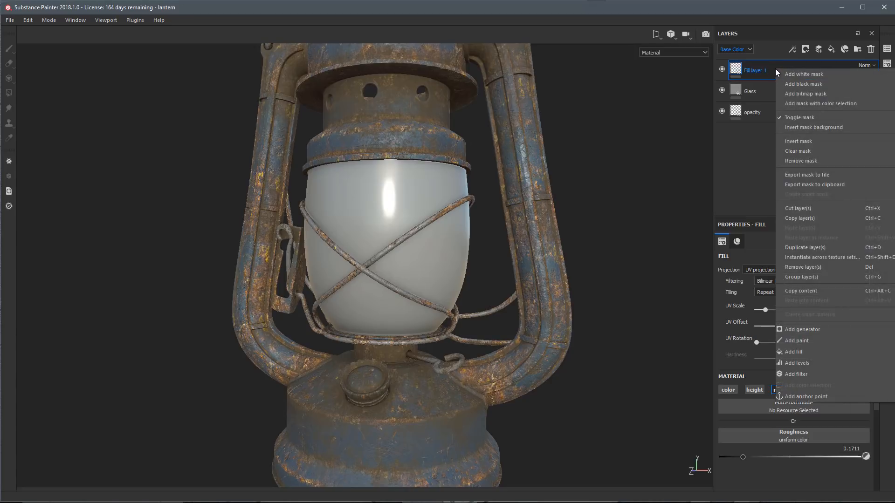
{"action": "left_click", "coordinate": [808, 82]}
{"action": "left_click", "coordinate": [792, 49]}
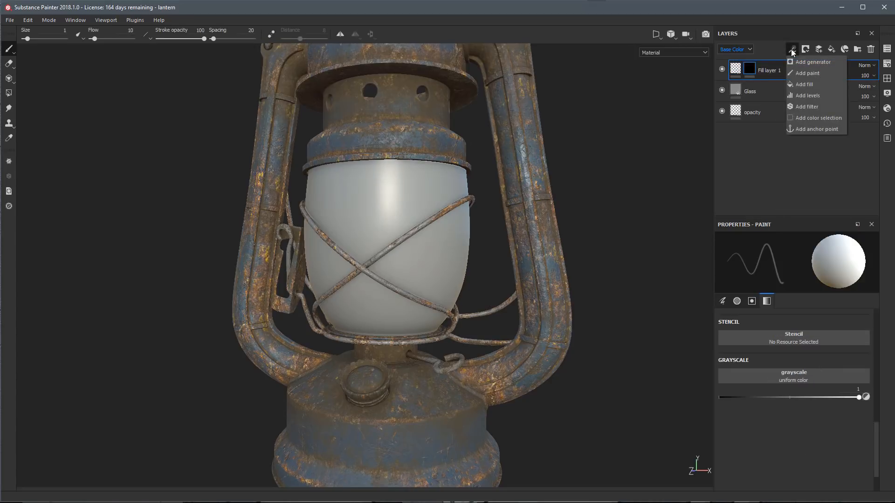
{"action": "left_click", "coordinate": [797, 84]}
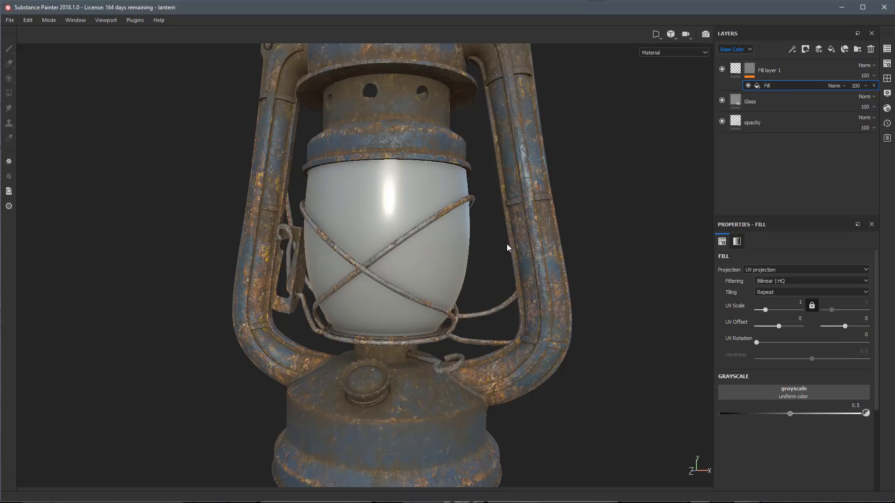
Search the resources for "grunge rough" and load Grunge Rough Dirty into the mask's fill effect.
{"action": "right_click_drag", "start_coordinate": [413, 222], "coordinate": [439, 250], "text": "alt"}
{"action": "middle_click_drag", "start_coordinate": [439, 250], "coordinate": [448, 235], "text": "alt"}
{"action": "right_click_drag", "start_coordinate": [449, 235], "coordinate": [462, 264], "text": "alt"}
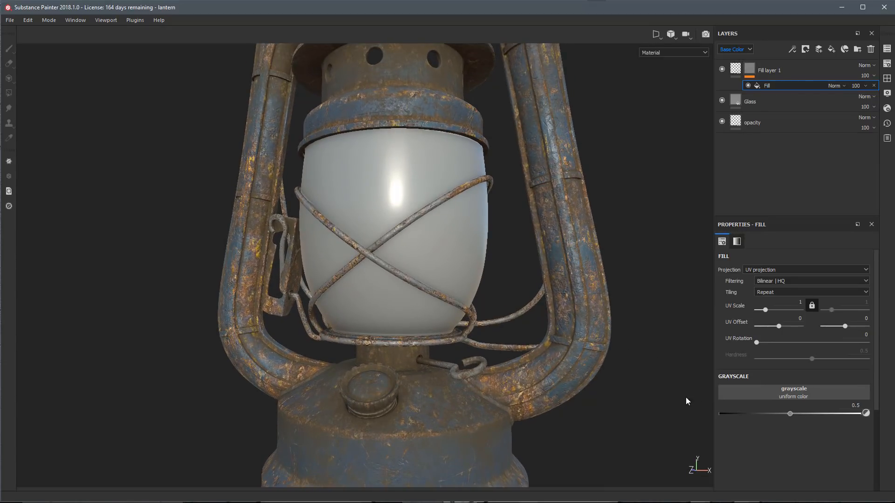
{"action": "left_click", "coordinate": [732, 391]}
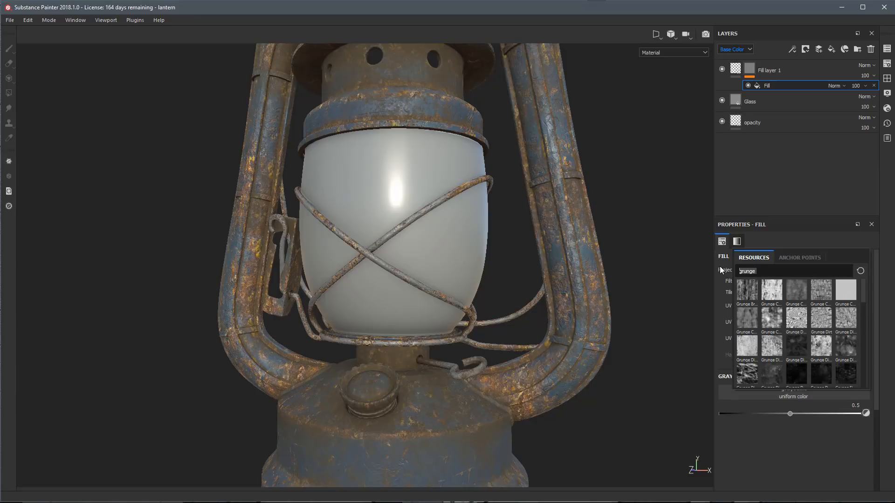
{"action": "type", "text": "grunge"}
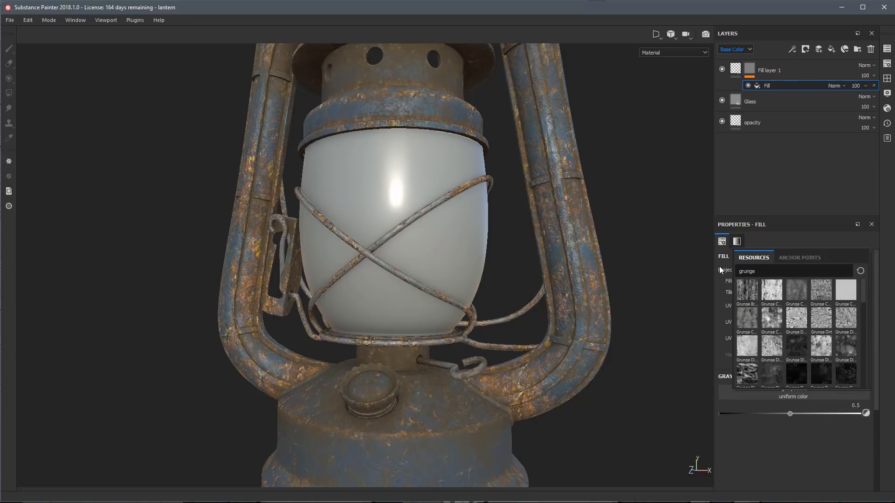
{"action": "scroll", "coordinate": [786, 318], "scroll_direction": "down", "scroll_amount": 10}
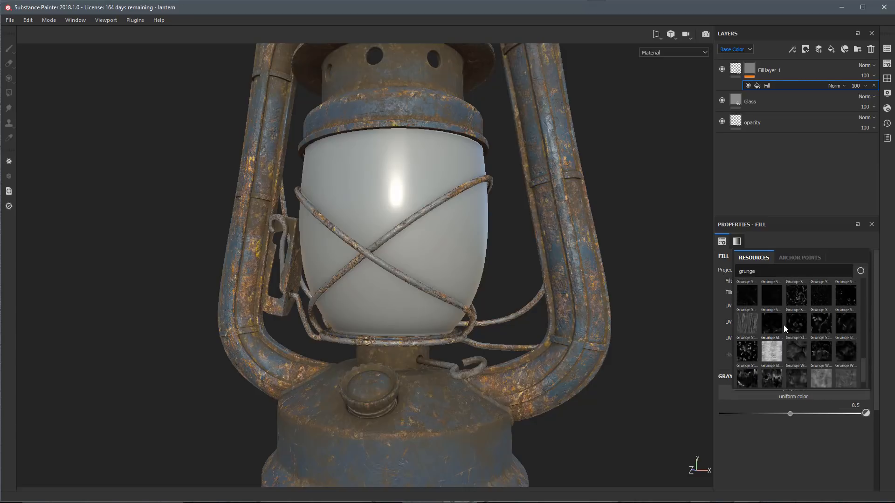
{"action": "scroll", "coordinate": [784, 325], "scroll_direction": "up", "scroll_amount": 10}
{"action": "type", "text": "rough"}
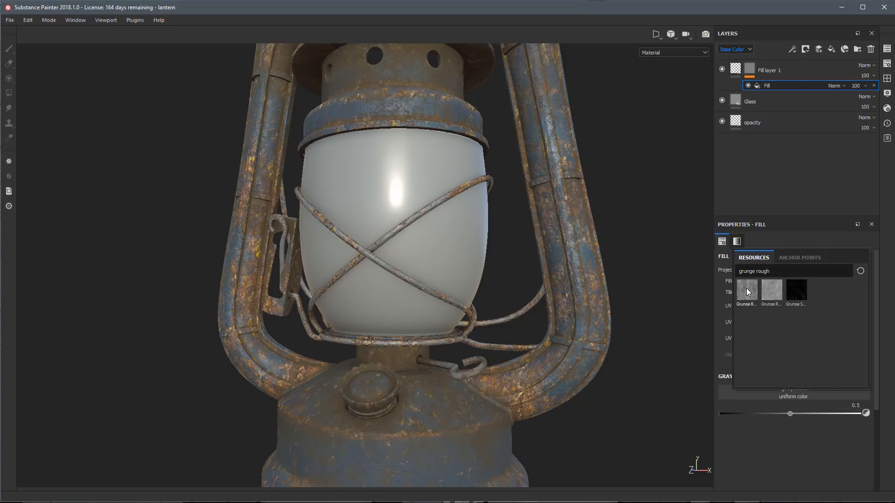
{"action": "mouse_move", "coordinate": [746, 288]}
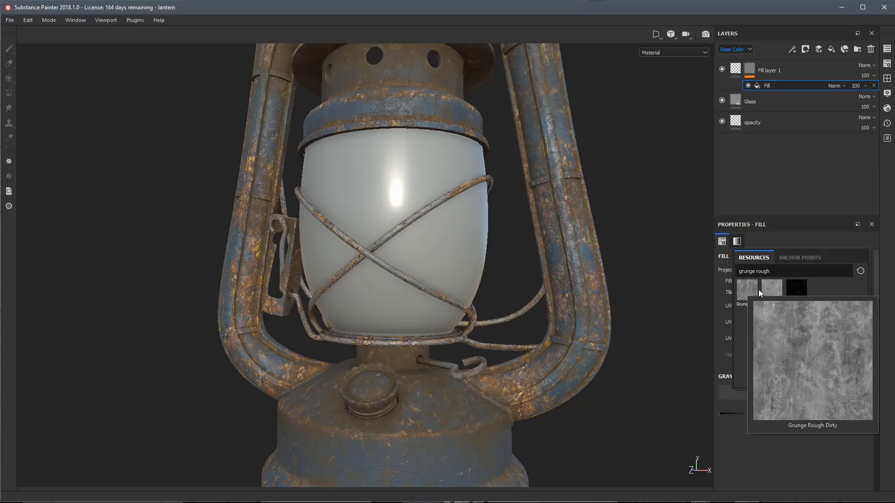
{"action": "left_click", "coordinate": [741, 287]}
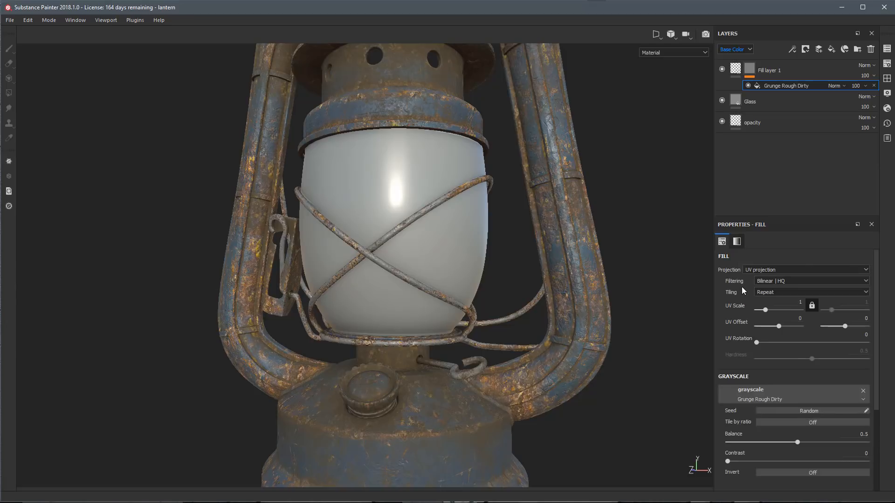
Display only the Roughness channel on the lantern and enable the Glass layer's roughness channel.
{"action": "left_click_drag", "start_coordinate": [460, 224], "coordinate": [508, 232], "text": "alt"}
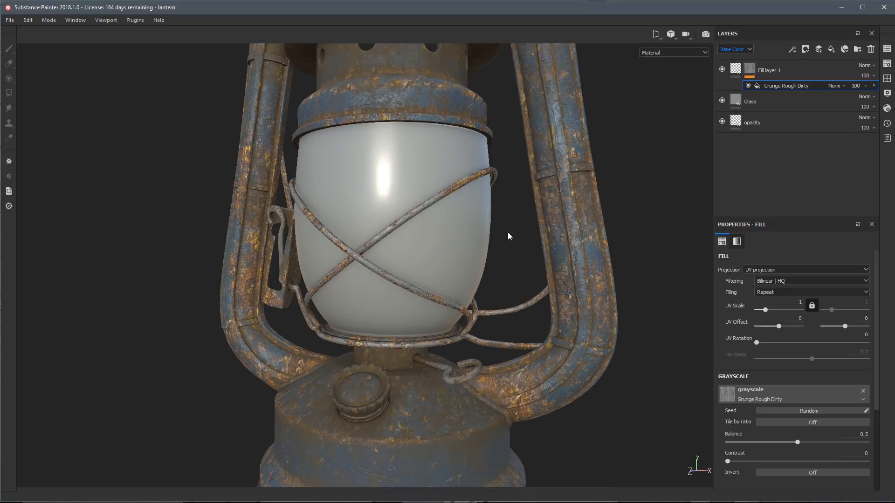
{"action": "key", "text": "c"}
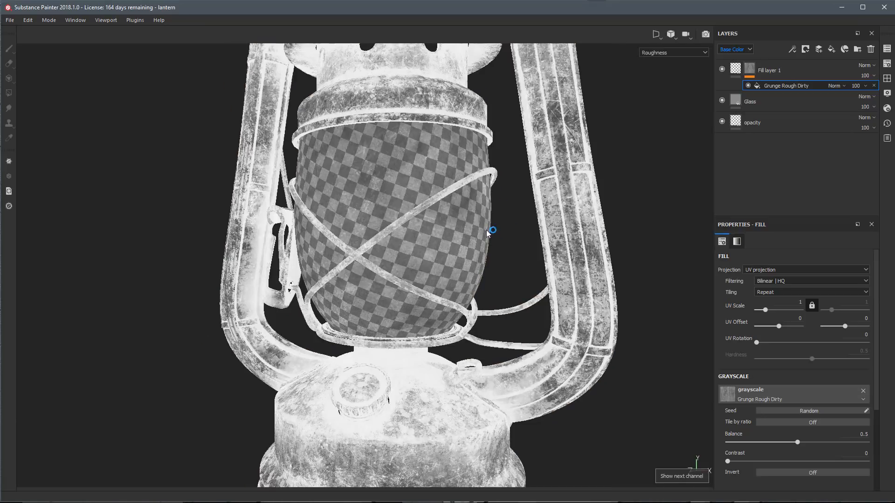
{"action": "left_click_drag", "start_coordinate": [486, 231], "coordinate": [451, 242], "text": "alt"}
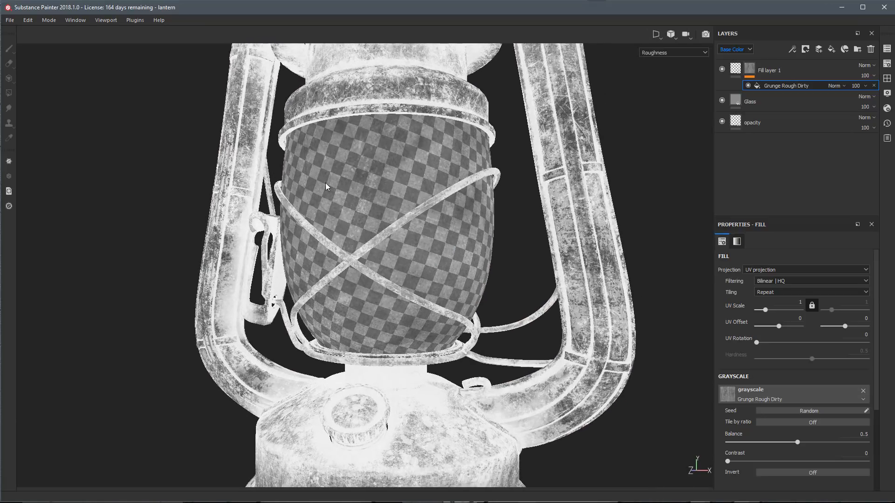
{"action": "left_click", "coordinate": [772, 105]}
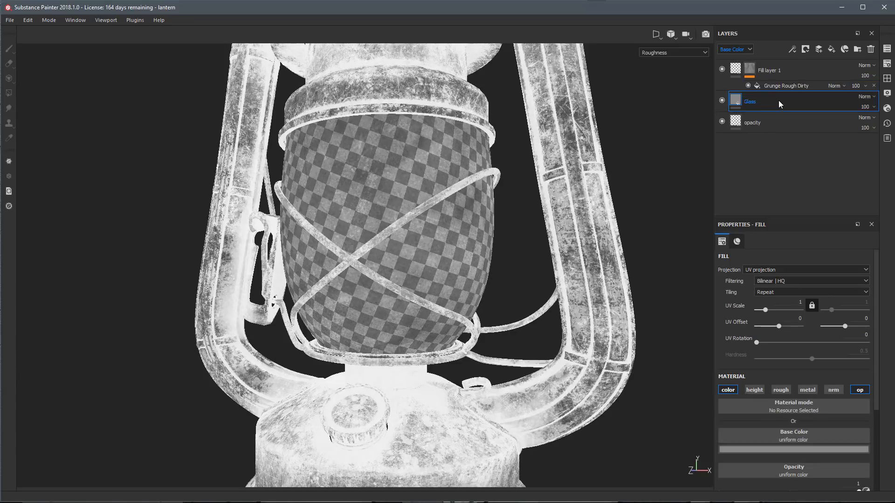
{"action": "left_click", "coordinate": [783, 392]}
Set the Glass layer's roughness to 0.5.
{"action": "left_click_drag", "start_coordinate": [460, 264], "coordinate": [475, 251], "text": "alt"}
{"action": "scroll", "coordinate": [802, 412], "scroll_direction": "down", "scroll_amount": 3}
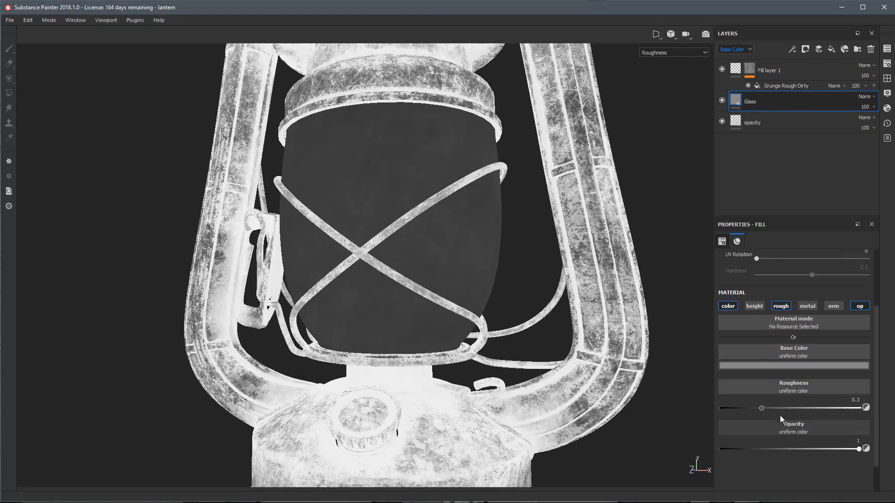
{"action": "left_click_drag", "start_coordinate": [770, 410], "coordinate": [789, 410]}
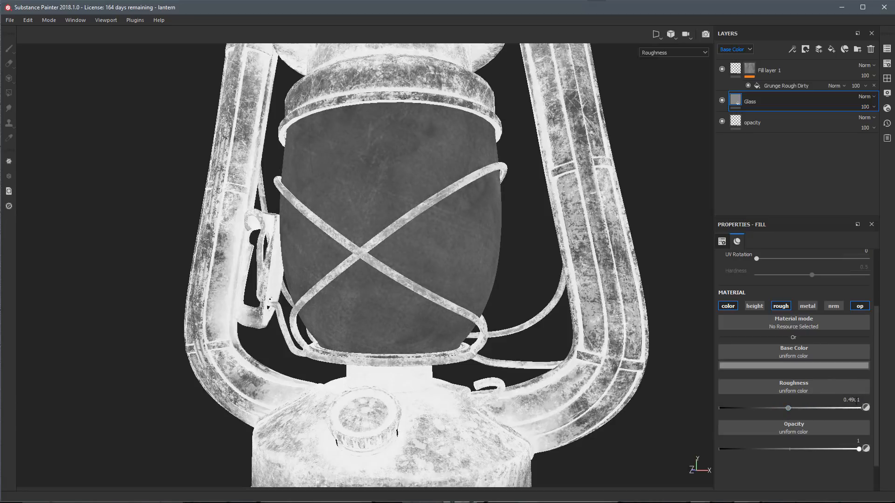
{"action": "type", "text": ".5"}
{"action": "key", "text": "Return"}
{"action": "left_click_drag", "start_coordinate": [435, 232], "coordinate": [425, 243], "text": "alt"}
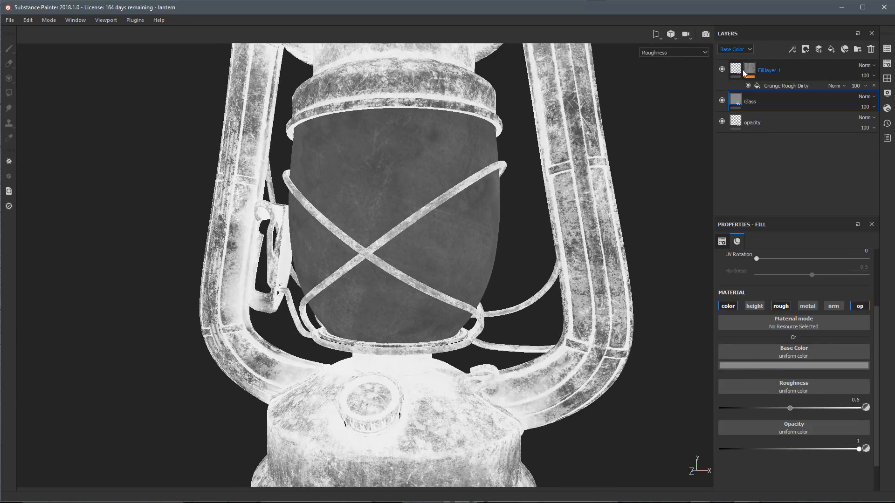
Rename the top fill layer as "rough".
{"action": "double_click", "coordinate": [773, 70]}
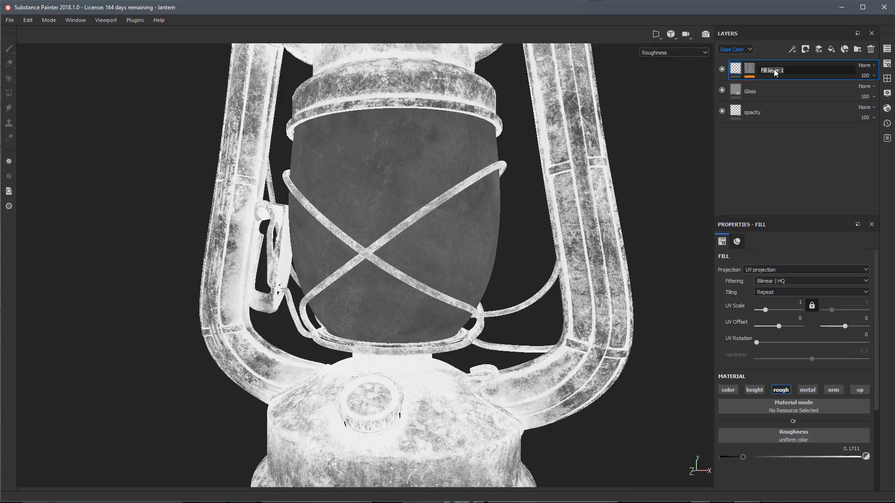
{"action": "type", "text": "rough"}
{"action": "key", "text": "Return"}
Return to the full material display and rotate the environment lighting to examine the reflections on the glass.
{"action": "left_click_drag", "start_coordinate": [446, 242], "coordinate": [435, 260], "text": "alt"}
{"action": "key", "text": "m"}
{"action": "right_click_drag", "start_coordinate": [436, 259], "coordinate": [410, 270], "text": "shift"}
{"action": "mouse_move", "coordinate": [411, 269]}
{"action": "left_mouse_down", "text": "alt"}
{"action": "mouse_move", "coordinate": [450, 295]}
{"action": "mouse_move", "coordinate": [431, 250]}
{"action": "mouse_move", "coordinate": [456, 257]}
{"action": "mouse_move", "coordinate": [426, 274]}
{"action": "left_mouse_up", "text": "alt"}
{"action": "right_click_drag", "start_coordinate": [427, 273], "coordinate": [438, 273], "text": "shift"}
{"action": "mouse_move", "coordinate": [438, 273]}
{"action": "left_mouse_down", "text": "alt"}
{"action": "mouse_move", "coordinate": [418, 272]}
{"action": "mouse_move", "coordinate": [429, 278]}
{"action": "left_mouse_up", "text": "alt"}
{"action": "mouse_move", "coordinate": [429, 278]}
{"action": "right_mouse_down", "text": "shift"}
{"action": "mouse_move", "coordinate": [420, 274]}
{"action": "mouse_move", "coordinate": [441, 282]}
{"action": "right_mouse_up", "text": "shift"}
{"action": "left_click_drag", "start_coordinate": [441, 281], "coordinate": [398, 284], "text": "alt"}
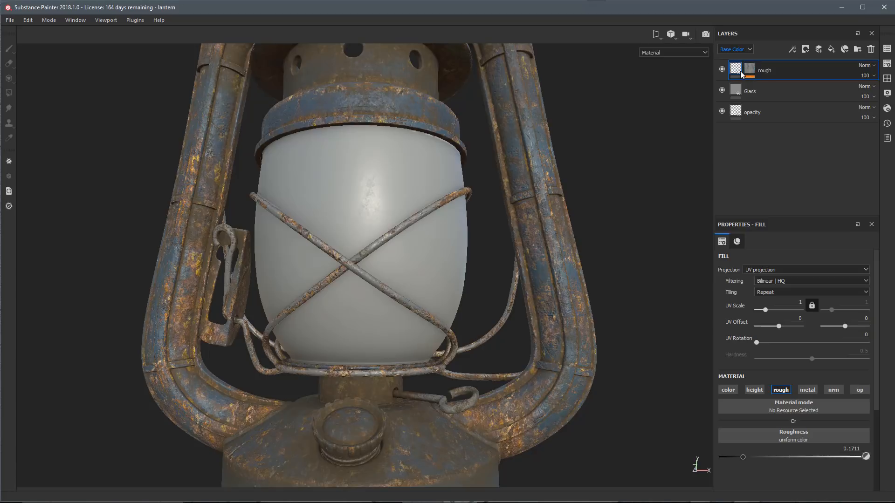
Set the balance of the Grunge Rough Dirty fill in the rough layer's mask to 0.54.
{"action": "left_click_drag", "start_coordinate": [753, 69], "coordinate": [753, 69]}
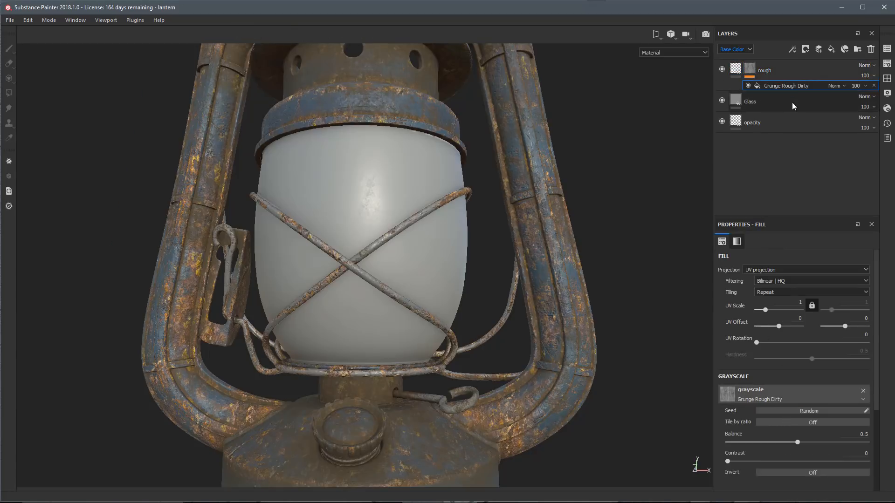
{"action": "mouse_move", "coordinate": [796, 441]}
{"action": "left_mouse_down"}
{"action": "mouse_move", "coordinate": [760, 441]}
{"action": "mouse_move", "coordinate": [818, 442]}
{"action": "mouse_move", "coordinate": [803, 441]}
{"action": "left_mouse_up"}
{"action": "left_click_drag", "start_coordinate": [382, 219], "coordinate": [686, 124], "text": "alt"}
Add a Levels effect to the rough layer's mask with input black 0.16, input white 0.821 and output white 0.866.
{"action": "left_click", "coordinate": [805, 49]}
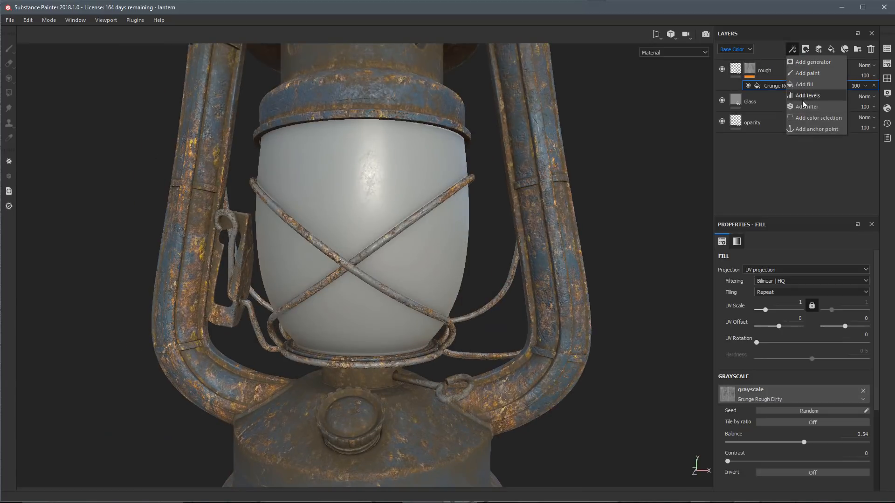
{"action": "left_click", "coordinate": [801, 97]}
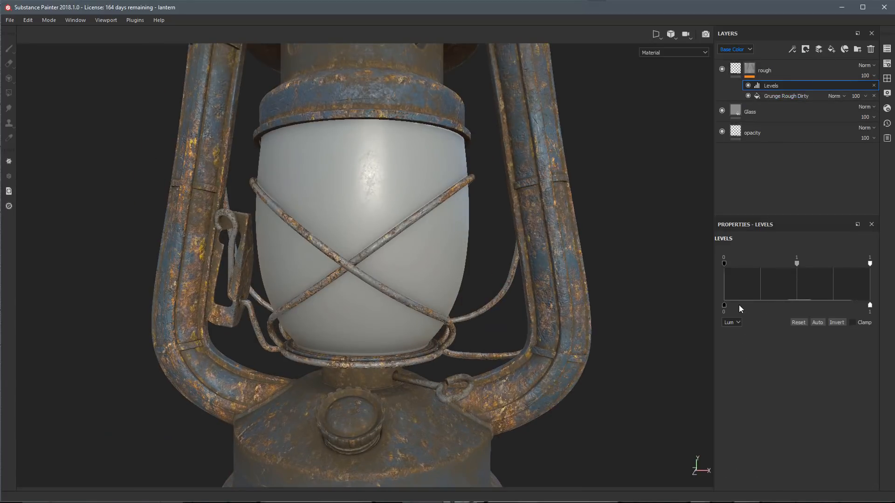
{"action": "left_click_drag", "start_coordinate": [725, 263], "coordinate": [747, 265]}
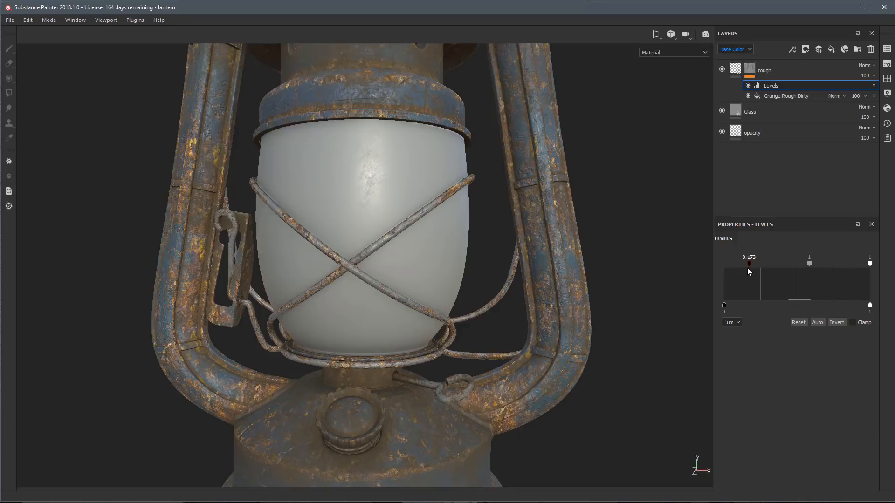
{"action": "mouse_move", "coordinate": [870, 264]}
{"action": "left_mouse_down"}
{"action": "mouse_move", "coordinate": [828, 264]}
{"action": "mouse_move", "coordinate": [844, 265]}
{"action": "left_mouse_up"}
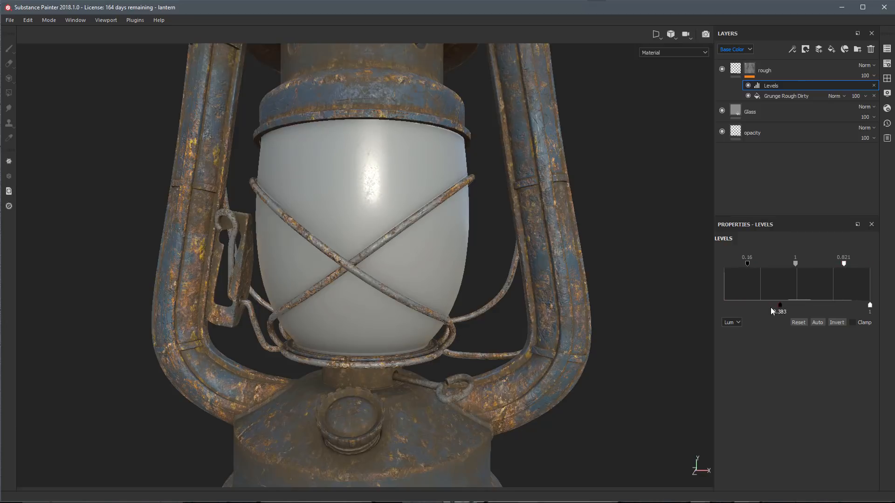
{"action": "mouse_move", "coordinate": [869, 305]}
{"action": "left_mouse_down"}
{"action": "mouse_move", "coordinate": [834, 307]}
{"action": "mouse_move", "coordinate": [857, 306]}
{"action": "left_mouse_up"}
{"action": "left_click_drag", "start_coordinate": [441, 250], "coordinate": [424, 274], "text": "alt"}
{"action": "mouse_move", "coordinate": [424, 274]}
{"action": "right_mouse_down", "text": "shift"}
{"action": "mouse_move", "coordinate": [413, 272]}
{"action": "mouse_move", "coordinate": [428, 280]}
{"action": "mouse_move", "coordinate": [409, 279]}
{"action": "mouse_move", "coordinate": [407, 244]}
{"action": "mouse_move", "coordinate": [398, 271]}
{"action": "mouse_move", "coordinate": [412, 264]}
{"action": "right_mouse_up", "text": "shift"}
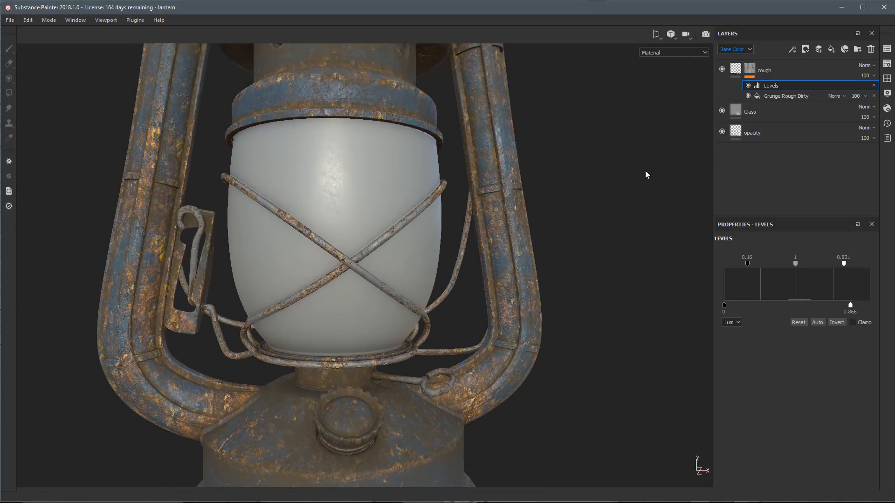
Add another fill effect above Levels in the mask and load Grunge Stains Small Hollow into it.
{"action": "left_click", "coordinate": [792, 49]}
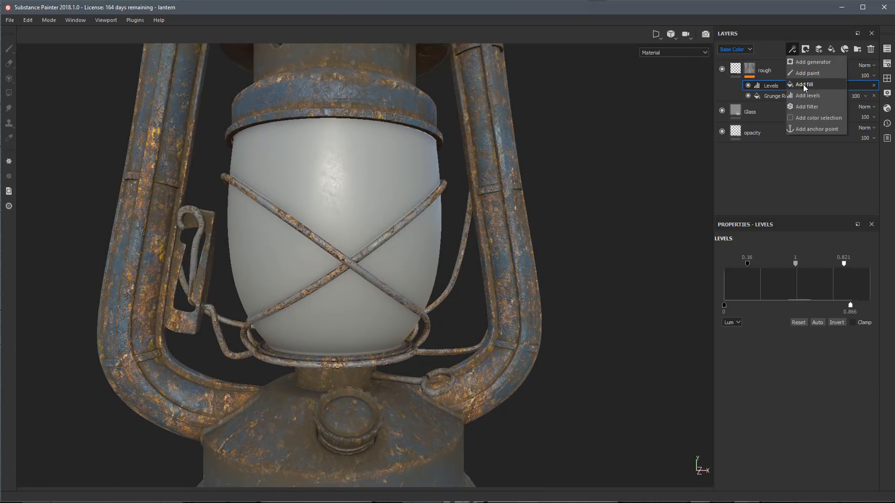
{"action": "left_click", "coordinate": [804, 85]}
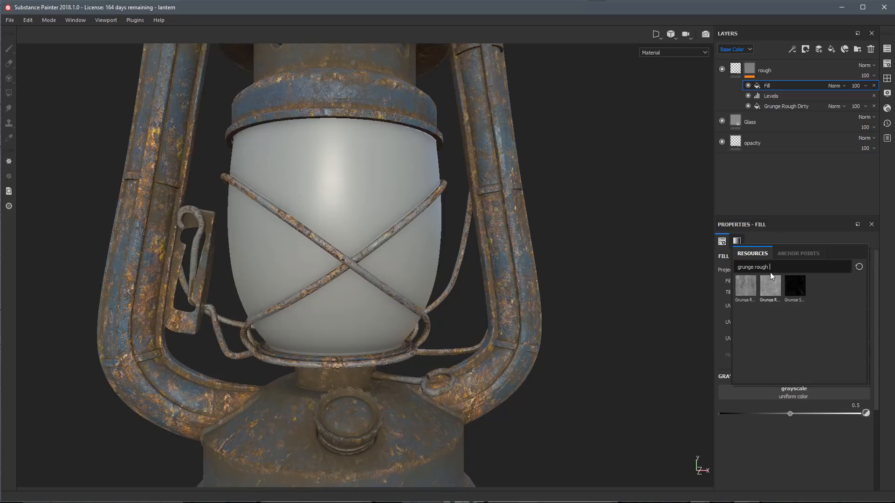
{"action": "key", "text": "BackSpace"}
{"action": "type", "text": "grunge"}
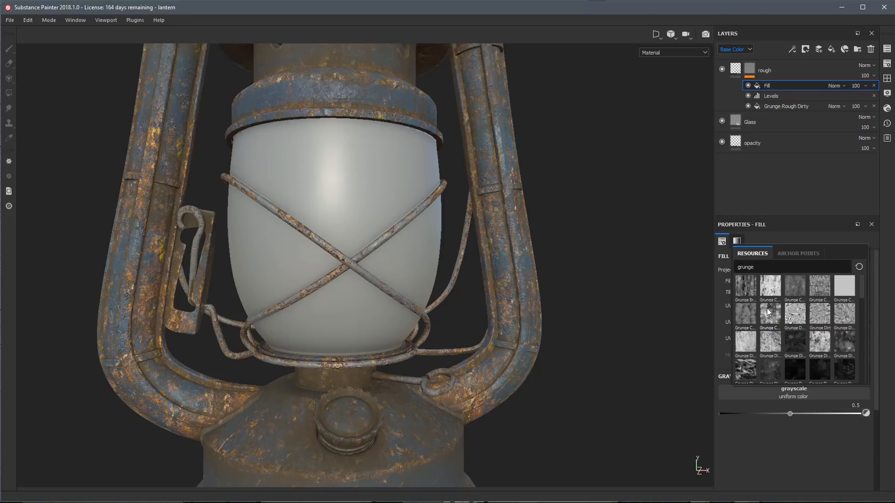
{"action": "scroll", "coordinate": [768, 310], "scroll_direction": "down", "scroll_amount": 5}
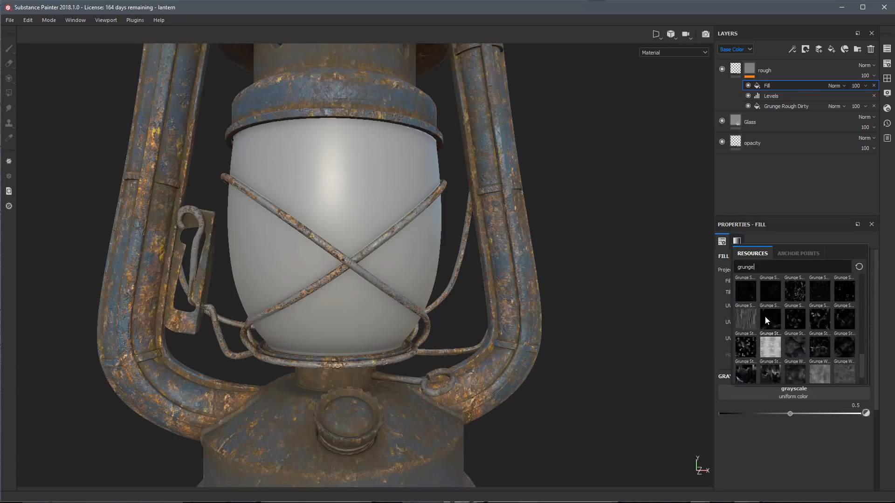
{"action": "mouse_move", "coordinate": [819, 288]}
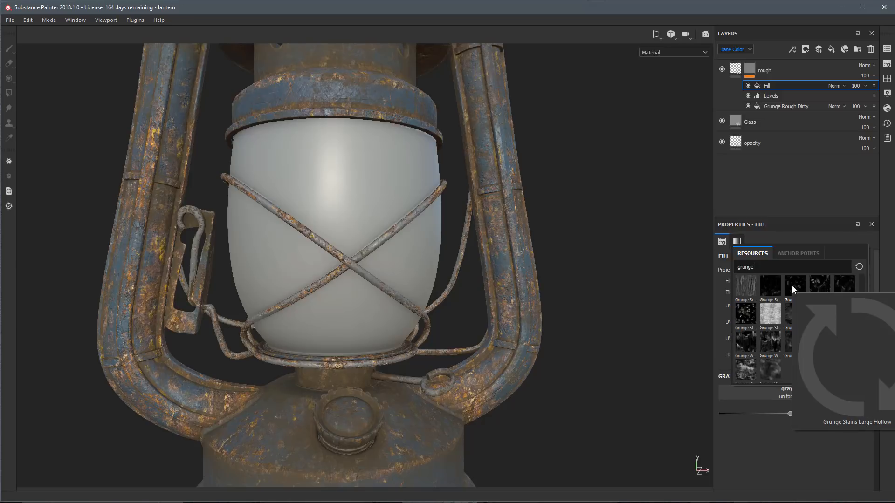
{"action": "mouse_move", "coordinate": [779, 286]}
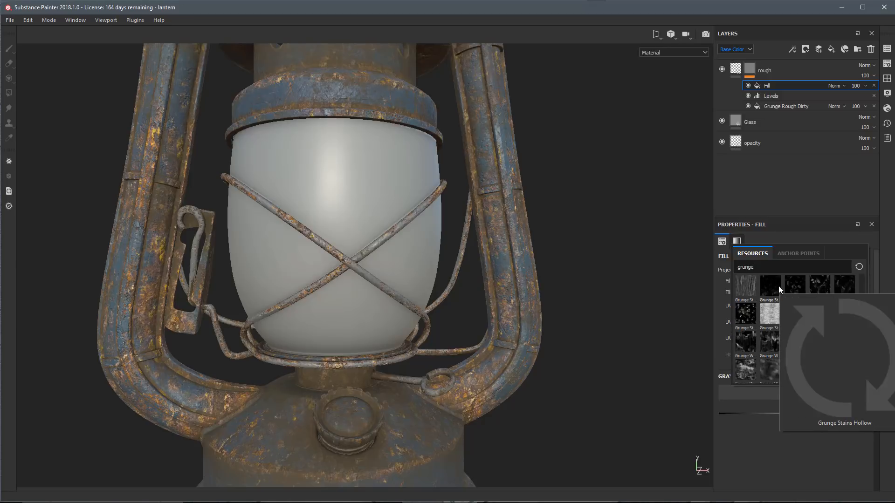
{"action": "left_click", "coordinate": [840, 284]}
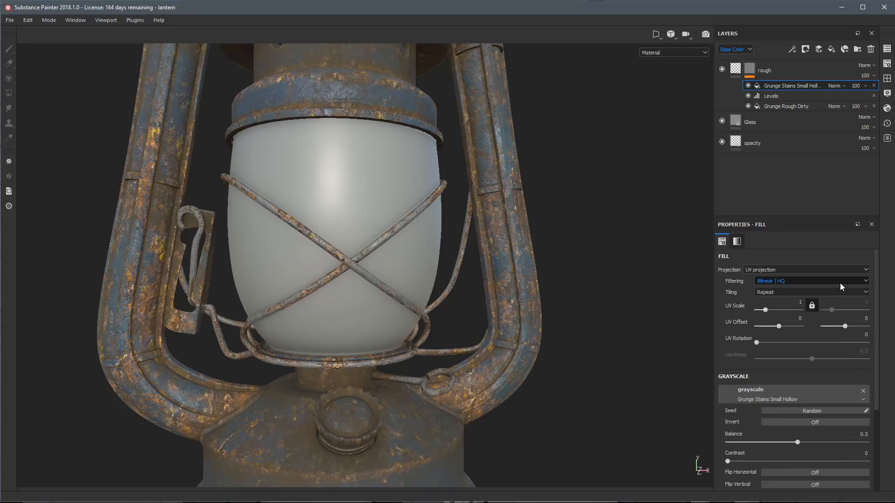
Set the Grunge Stains Small Hollow fill's blending mode to Lighten (Max) and check the glass reflections under rotated lighting.
{"action": "left_click_drag", "start_coordinate": [379, 282], "coordinate": [397, 291], "text": "alt"}
{"action": "mouse_move", "coordinate": [397, 291]}
{"action": "right_mouse_down", "text": "shift"}
{"action": "mouse_move", "coordinate": [413, 299]}
{"action": "mouse_move", "coordinate": [399, 300]}
{"action": "right_mouse_up", "text": "shift"}
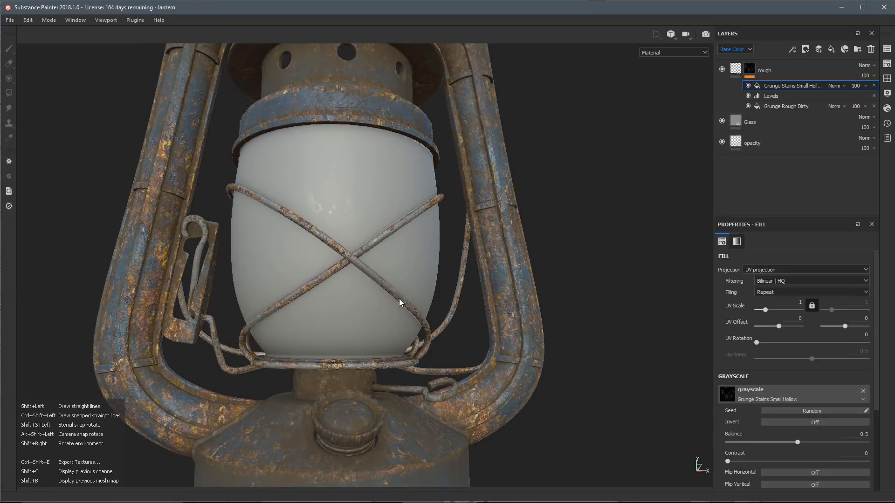
{"action": "mouse_move", "coordinate": [400, 301]}
{"action": "left_mouse_down", "text": "alt"}
{"action": "mouse_move", "coordinate": [356, 294]}
{"action": "mouse_move", "coordinate": [397, 298]}
{"action": "left_mouse_up", "text": "alt"}
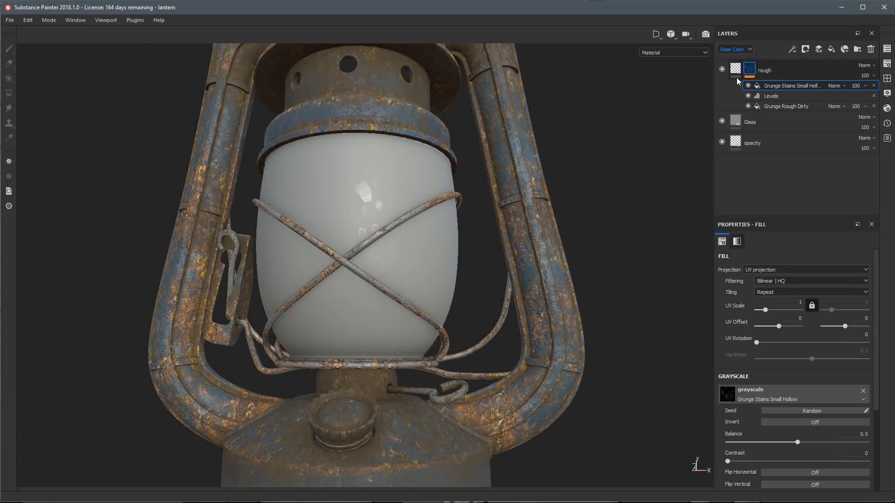
{"action": "left_click", "coordinate": [834, 86]}
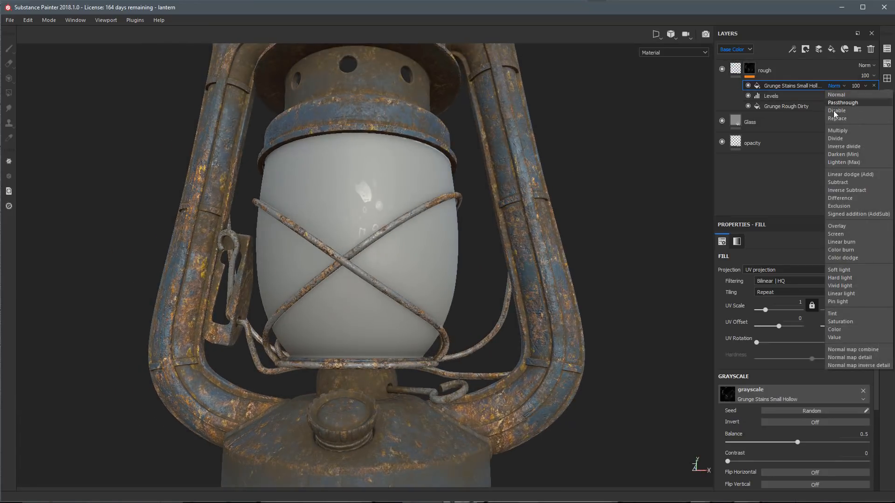
{"action": "left_click", "coordinate": [837, 163]}
{"action": "left_click_drag", "start_coordinate": [544, 259], "coordinate": [397, 278], "text": "alt"}
{"action": "right_click_drag", "start_coordinate": [397, 279], "coordinate": [405, 261], "text": "shift"}
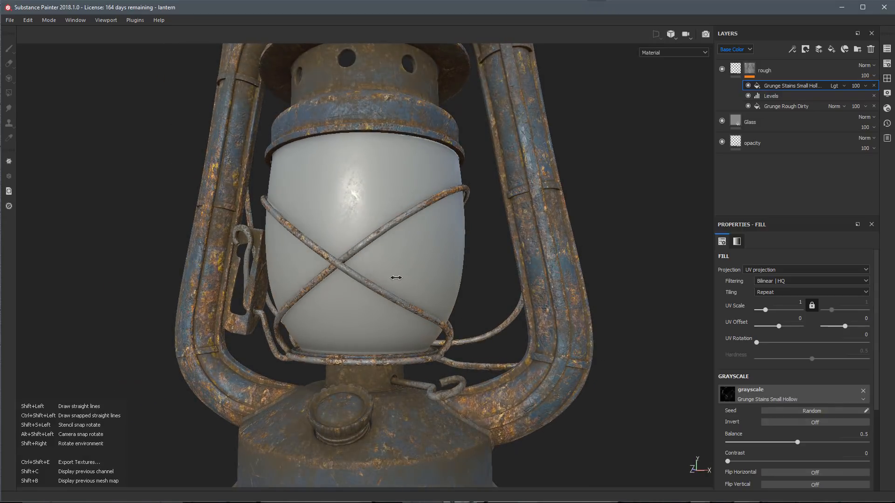
{"action": "mouse_move", "coordinate": [405, 267]}
{"action": "left_mouse_down", "text": "alt"}
{"action": "mouse_move", "coordinate": [462, 279]}
{"action": "mouse_move", "coordinate": [373, 260]}
{"action": "mouse_move", "coordinate": [397, 260]}
{"action": "left_mouse_up", "text": "alt"}
Set the Grunge Stains Small Hollow balance to 0.97 in the Roughness display, and check the reflection in the material display.
{"action": "key", "text": "c"}
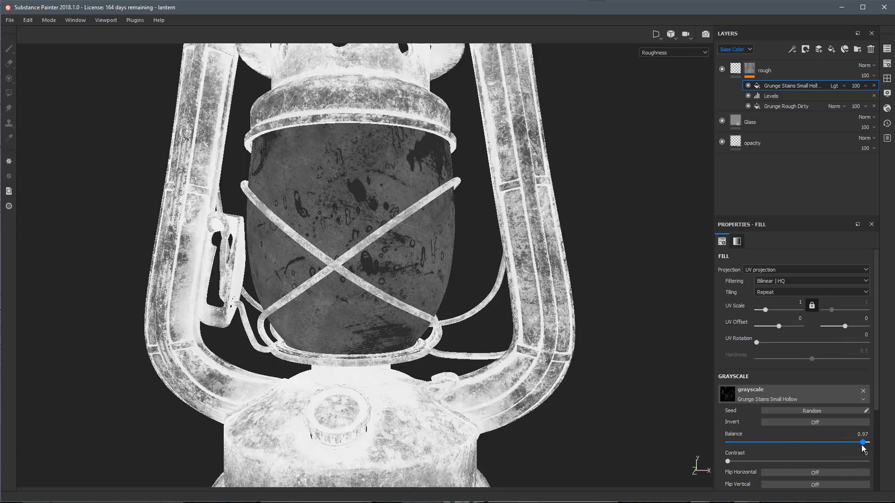
{"action": "left_click_drag", "start_coordinate": [860, 445], "coordinate": [864, 446]}
{"action": "left_click_drag", "start_coordinate": [487, 276], "coordinate": [440, 285], "text": "alt"}
{"action": "key", "text": "m"}
{"action": "right_click_drag", "start_coordinate": [440, 285], "coordinate": [414, 286], "text": "shift"}
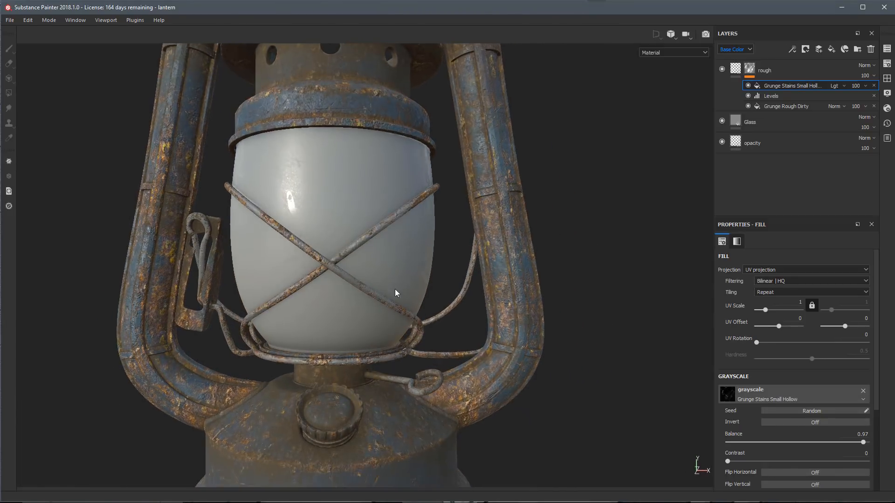
Add another fill effect above Grunge Stains Small Hollow in the rough layer's mask.
{"action": "left_click_drag", "start_coordinate": [396, 293], "coordinate": [360, 259], "text": "alt"}
{"action": "mouse_move", "coordinate": [363, 275]}
{"action": "right_mouse_down", "text": "shift"}
{"action": "mouse_move", "coordinate": [402, 284]}
{"action": "mouse_move", "coordinate": [348, 285]}
{"action": "right_mouse_up", "text": "shift"}
{"action": "left_click_drag", "start_coordinate": [348, 286], "coordinate": [334, 297], "text": "alt"}
{"action": "right_click_drag", "start_coordinate": [334, 300], "coordinate": [335, 261], "text": "alt"}
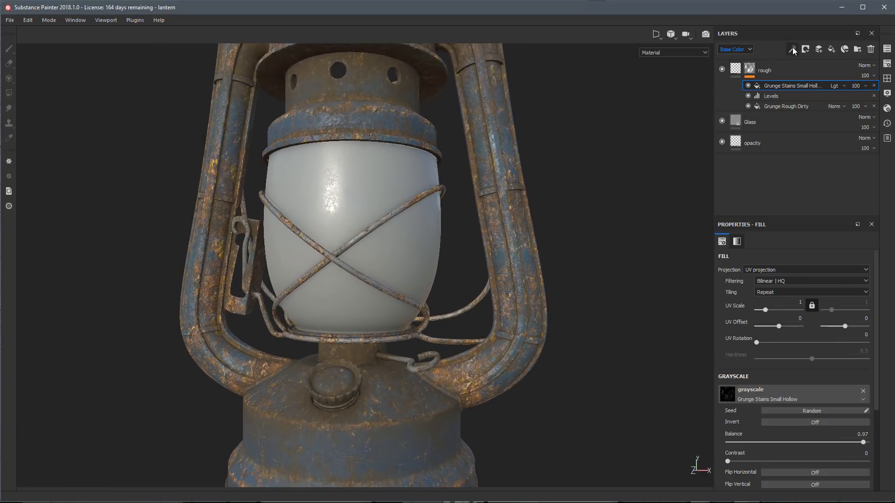
{"action": "left_click", "coordinate": [792, 49]}
{"action": "left_click", "coordinate": [794, 85]}
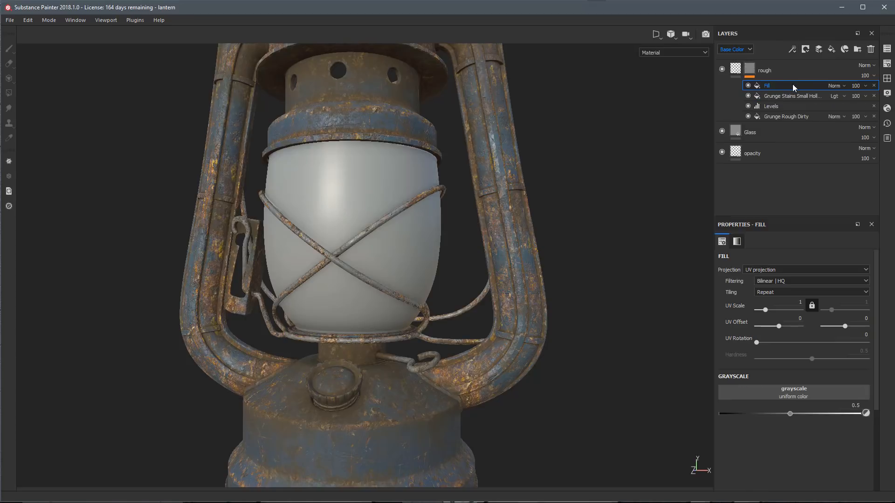
Browse the grunge textures, load Grunge Wipe grainy into the new mask fill, and check the glass reflections under rotated lighting.
{"action": "left_click", "coordinate": [732, 387]}
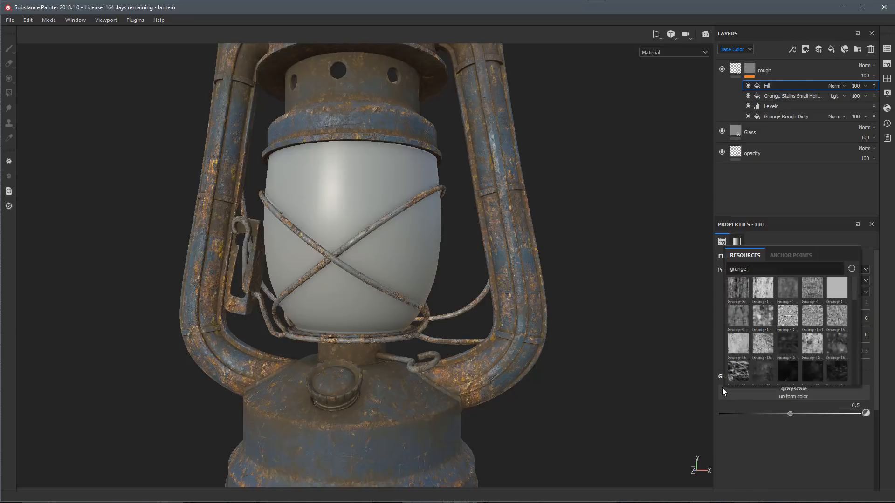
{"action": "scroll", "coordinate": [772, 324], "scroll_direction": "down", "scroll_amount": 5}
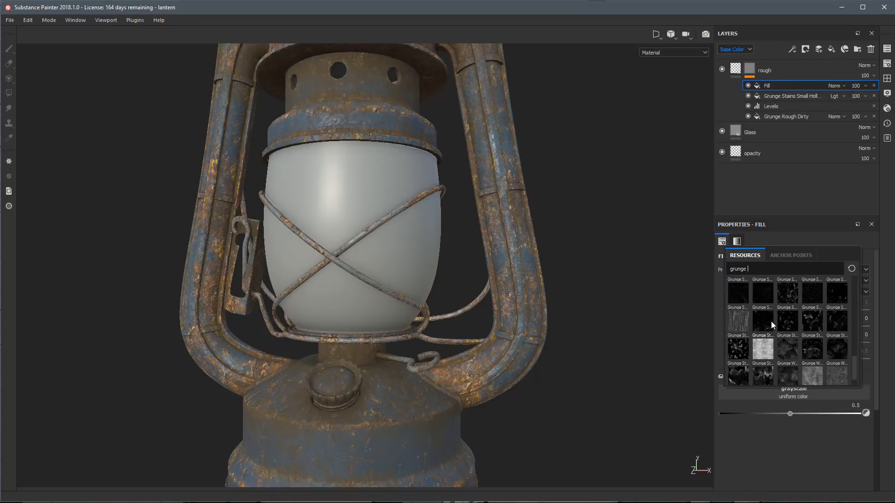
{"action": "mouse_move", "coordinate": [765, 349]}
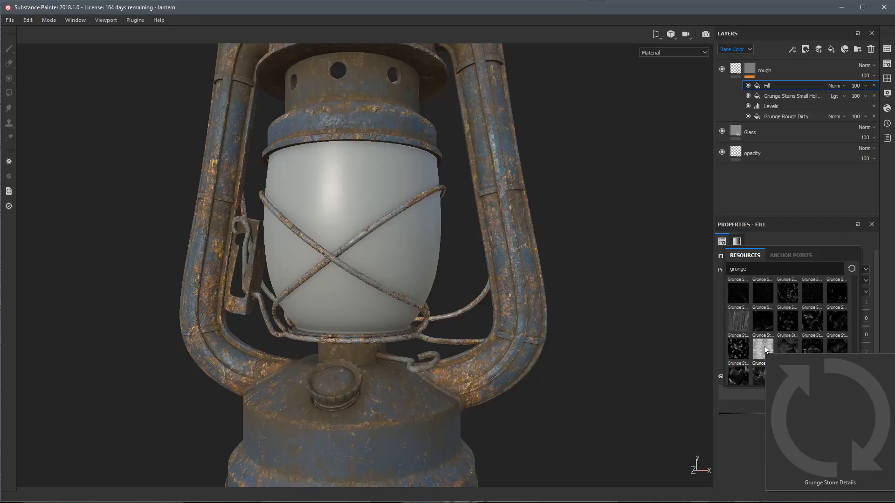
{"action": "mouse_move", "coordinate": [793, 346]}
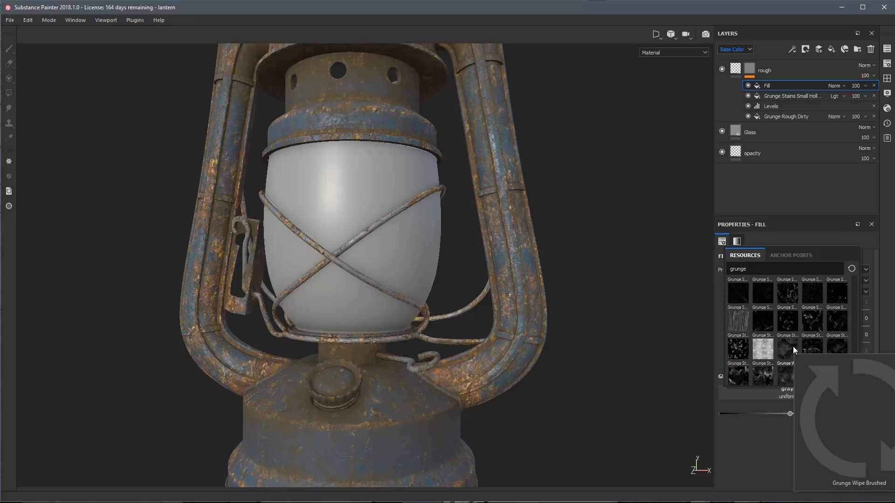
{"action": "mouse_move", "coordinate": [789, 325]}
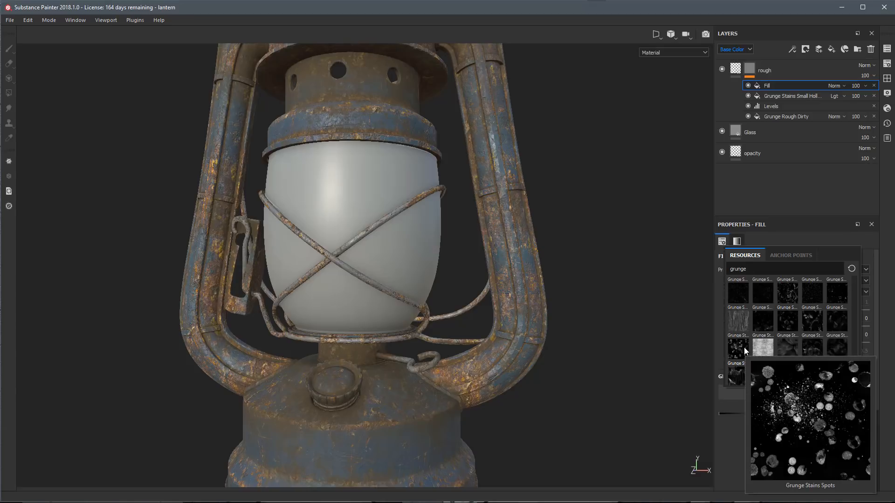
{"action": "mouse_move", "coordinate": [738, 371]}
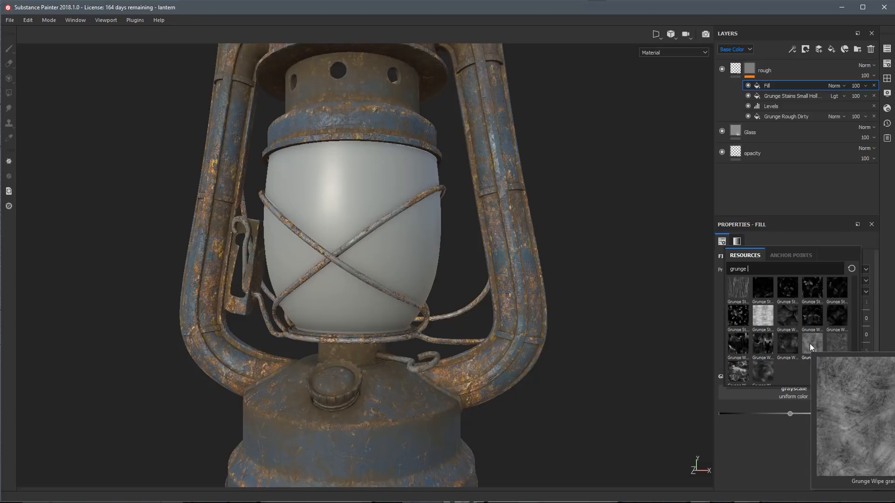
{"action": "mouse_move", "coordinate": [832, 345]}
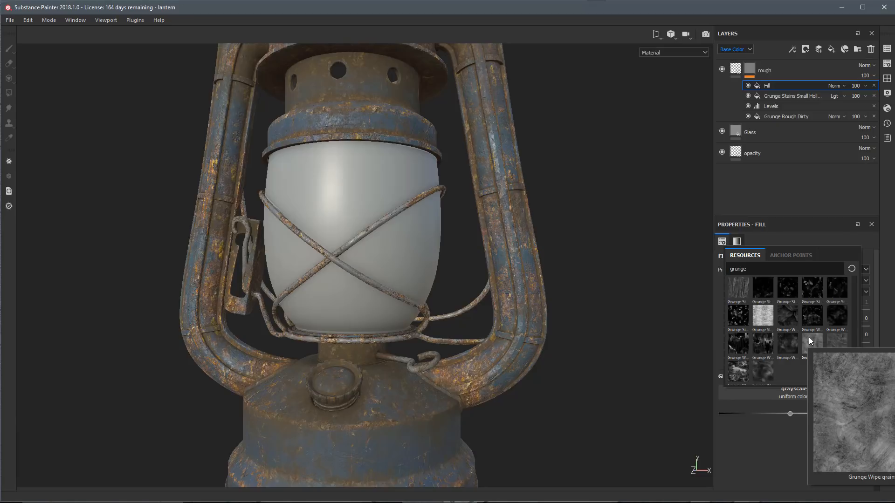
{"action": "left_click", "coordinate": [809, 343]}
{"action": "scroll", "coordinate": [332, 197], "scroll_direction": "up", "scroll_amount": 1}
{"action": "left_click_drag", "start_coordinate": [329, 261], "coordinate": [381, 259], "text": "alt"}
{"action": "right_click_drag", "start_coordinate": [381, 269], "coordinate": [383, 269], "text": "shift"}
{"action": "left_click_drag", "start_coordinate": [383, 269], "coordinate": [372, 269], "text": "alt"}
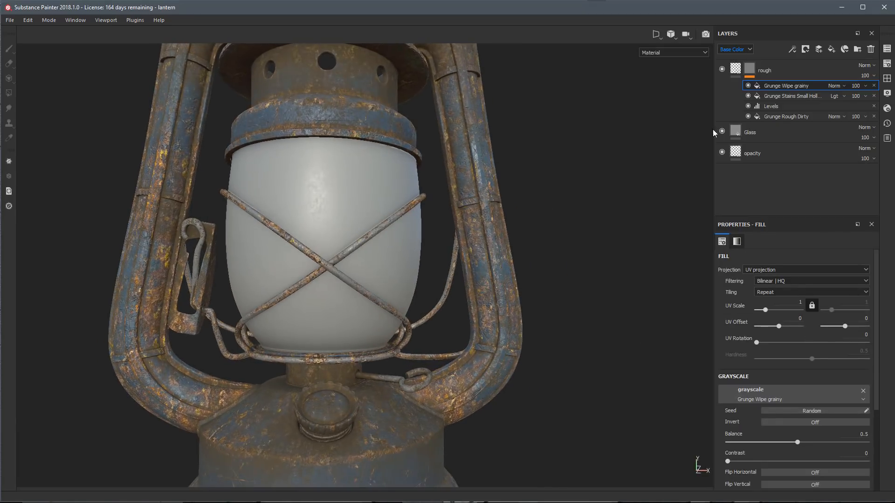
Try the Multiply blending mode on the Grunge Wipe grainy fill, and compare the glass roughness with the effect hidden and shown.
{"action": "left_click", "coordinate": [833, 86]}
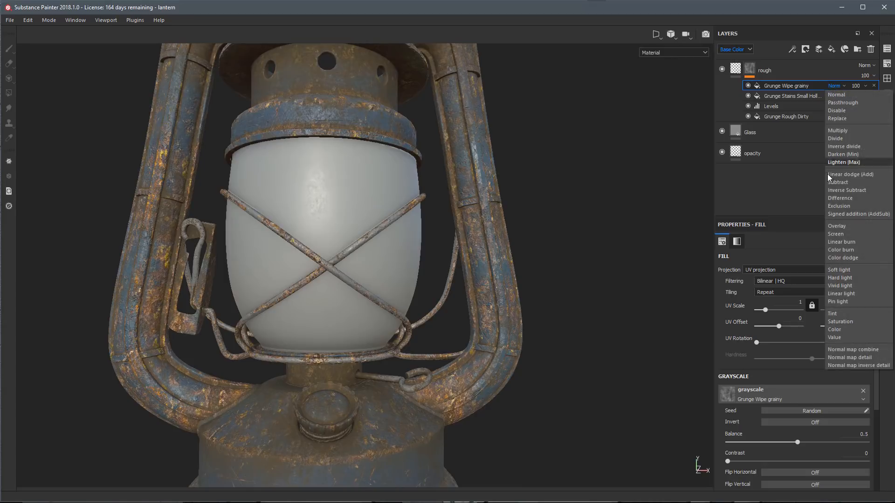
{"action": "left_click", "coordinate": [837, 138]}
{"action": "left_click_drag", "start_coordinate": [373, 233], "coordinate": [398, 262], "text": "alt"}
{"action": "key", "text": "c"}
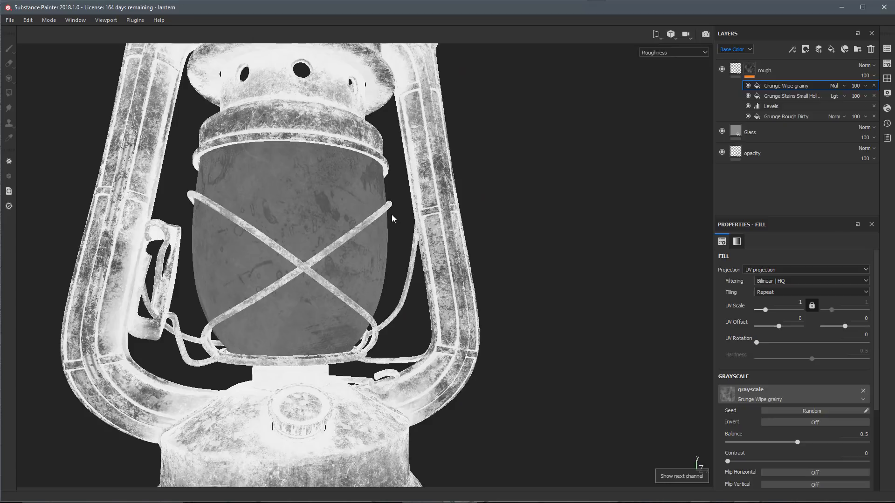
{"action": "scroll", "coordinate": [392, 219], "scroll_direction": "up", "scroll_amount": 3}
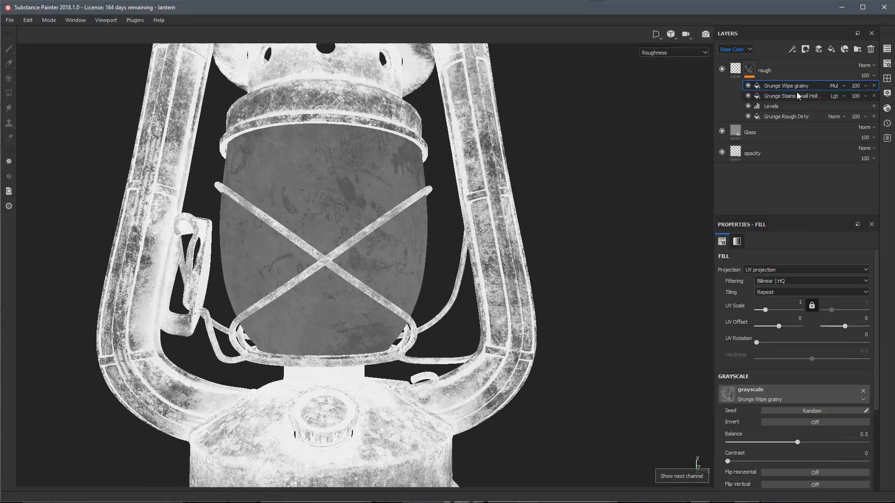
{"action": "left_click", "coordinate": [749, 86]}
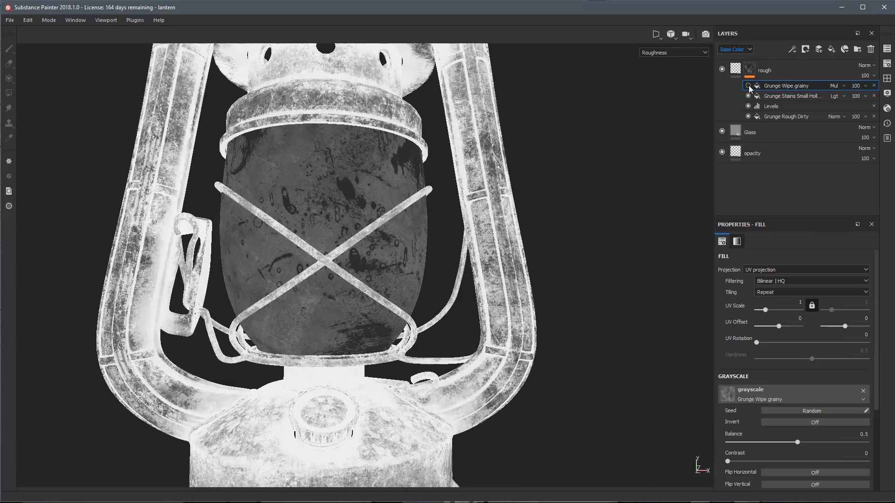
{"action": "left_click", "coordinate": [749, 85]}
{"action": "left_click", "coordinate": [749, 86]}
{"action": "left_click", "coordinate": [749, 86]}
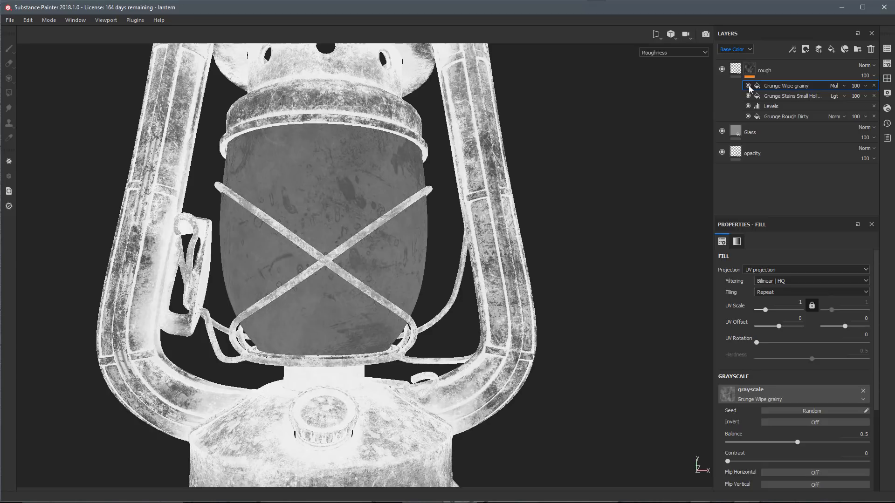
Switch the Grunge Wipe grainy fill to Lighten (Max) blending, with balance 0.69 and contrast 0.17.
{"action": "left_click", "coordinate": [837, 86]}
{"action": "left_click", "coordinate": [841, 162]}
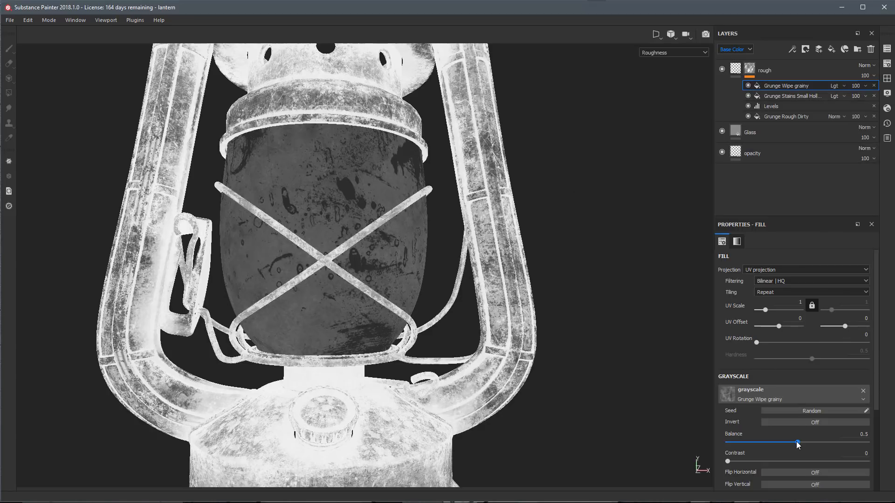
{"action": "mouse_move", "coordinate": [811, 444]}
{"action": "left_mouse_down"}
{"action": "mouse_move", "coordinate": [823, 443]}
{"action": "mouse_move", "coordinate": [789, 446]}
{"action": "mouse_move", "coordinate": [830, 443]}
{"action": "left_mouse_up"}
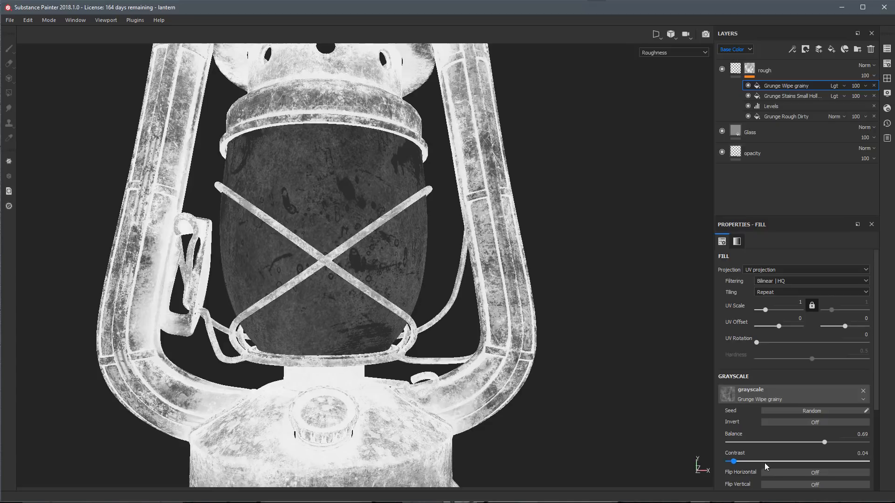
{"action": "left_click_drag", "start_coordinate": [765, 463], "coordinate": [752, 462]}
Replace the Grunge Wipe grainy texture in the top mask fill with Grunge Leaks.
{"action": "scroll", "coordinate": [725, 359], "scroll_direction": "down", "scroll_amount": 1}
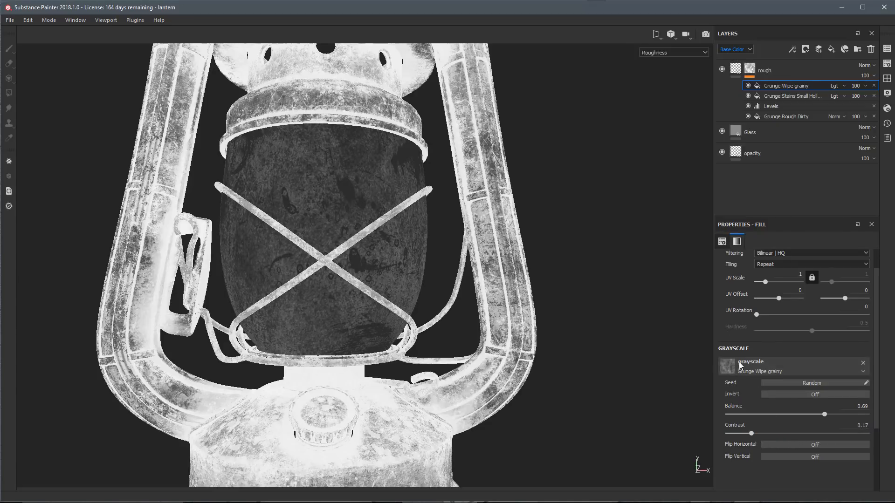
{"action": "left_click", "coordinate": [731, 362]}
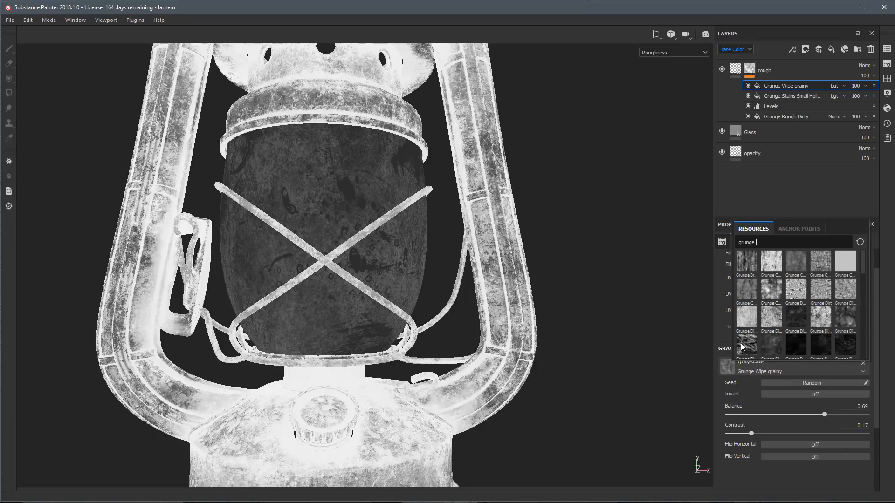
{"action": "mouse_move", "coordinate": [741, 344]}
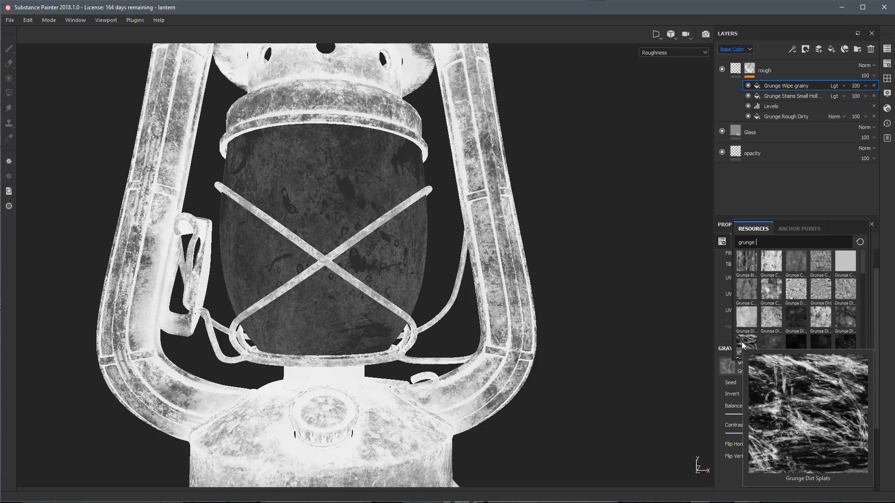
{"action": "scroll", "coordinate": [741, 345], "scroll_direction": "down", "scroll_amount": 3}
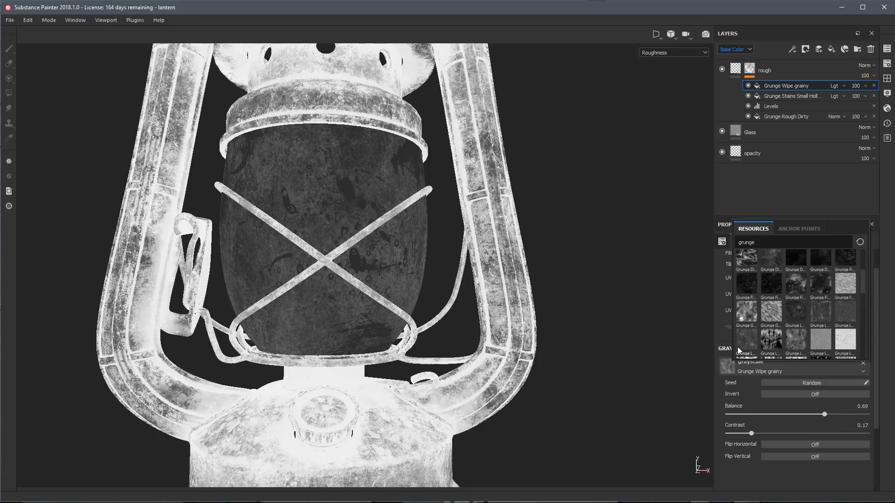
{"action": "left_click", "coordinate": [766, 336]}
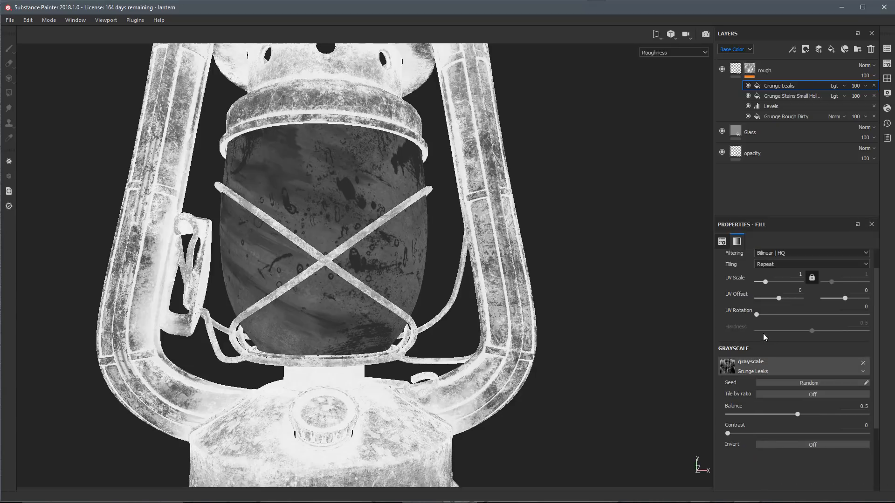
Set the Grunge Leaks UV rotation to 108.31 and UV offset to 0.02 and -0.53, and check the glass in the material display.
{"action": "left_click_drag", "start_coordinate": [486, 289], "coordinate": [415, 270], "text": "alt"}
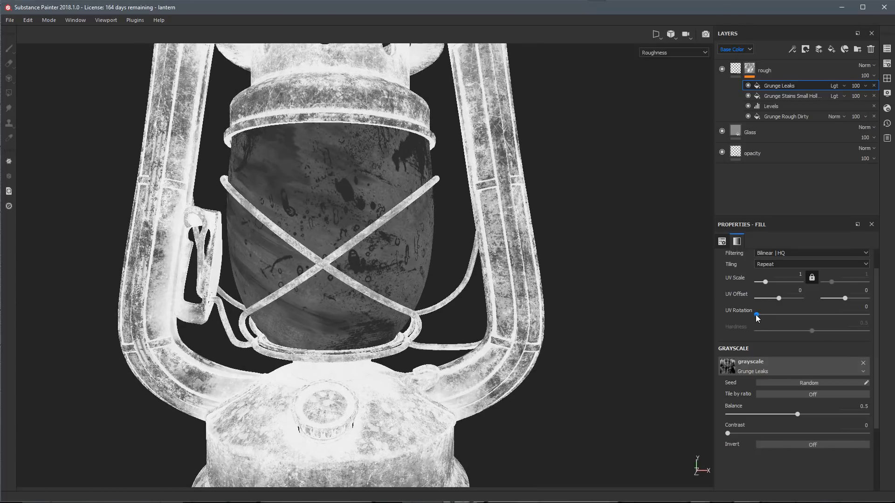
{"action": "left_click_drag", "start_coordinate": [756, 315], "coordinate": [790, 326]}
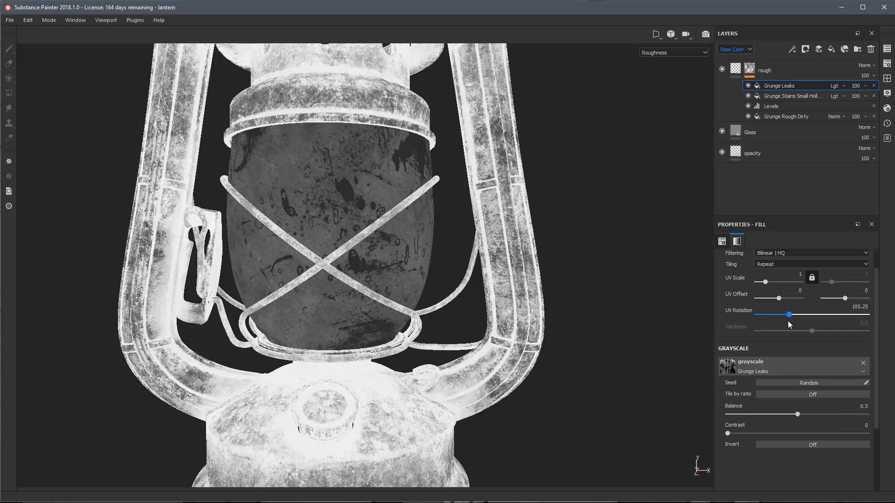
{"action": "left_click_drag", "start_coordinate": [776, 300], "coordinate": [776, 304]}
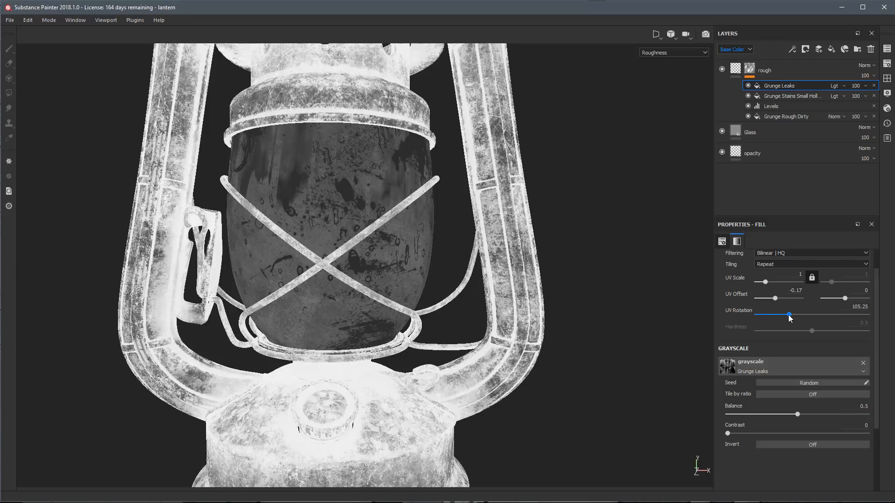
{"action": "left_click_drag", "start_coordinate": [788, 316], "coordinate": [789, 316]}
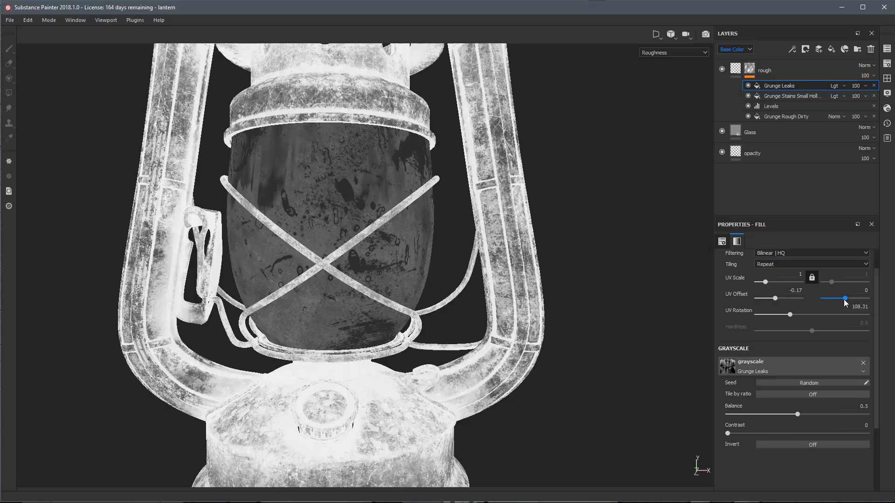
{"action": "left_click_drag", "start_coordinate": [844, 300], "coordinate": [835, 301]}
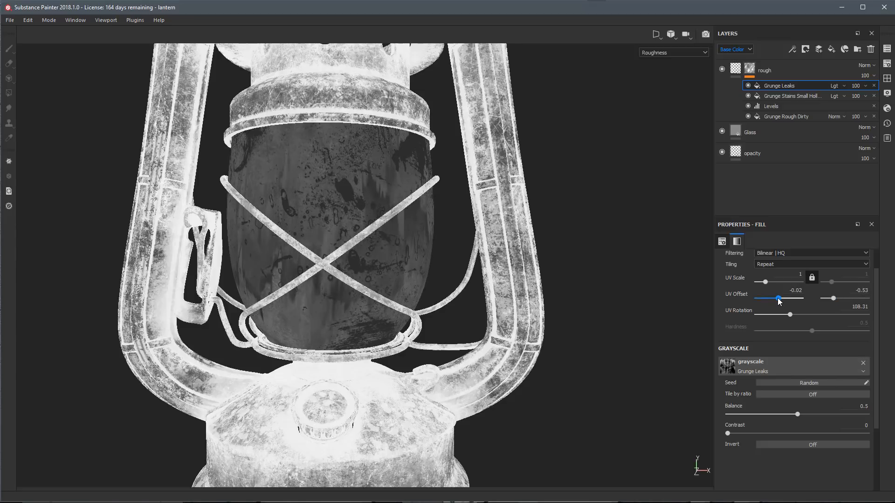
{"action": "left_click_drag", "start_coordinate": [778, 298], "coordinate": [779, 299]}
{"action": "left_click_drag", "start_coordinate": [399, 228], "coordinate": [471, 262], "text": "alt"}
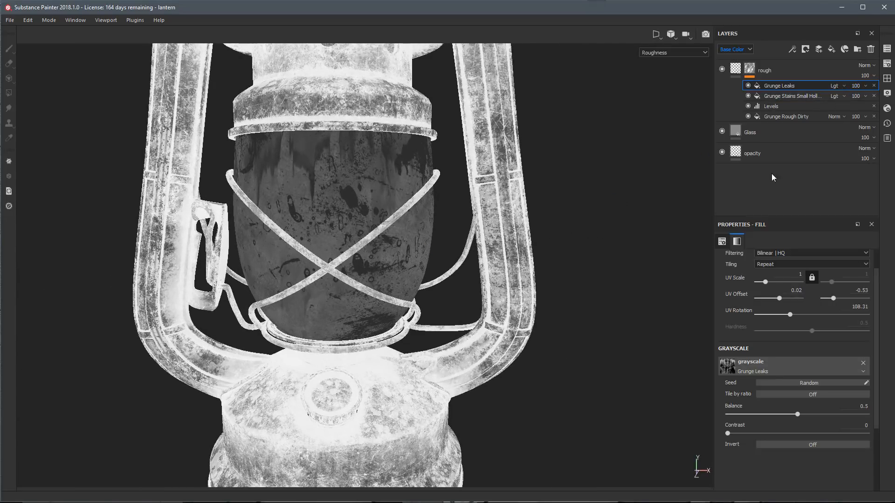
{"action": "left_click_drag", "start_coordinate": [419, 235], "coordinate": [359, 237], "text": "alt"}
{"action": "key", "text": "m"}
{"action": "right_click_drag", "start_coordinate": [359, 237], "coordinate": [390, 237], "text": "shift"}
{"action": "scroll", "coordinate": [350, 216], "scroll_direction": "down", "scroll_amount": 1}
{"action": "left_click_drag", "start_coordinate": [350, 216], "coordinate": [379, 247], "text": "alt"}
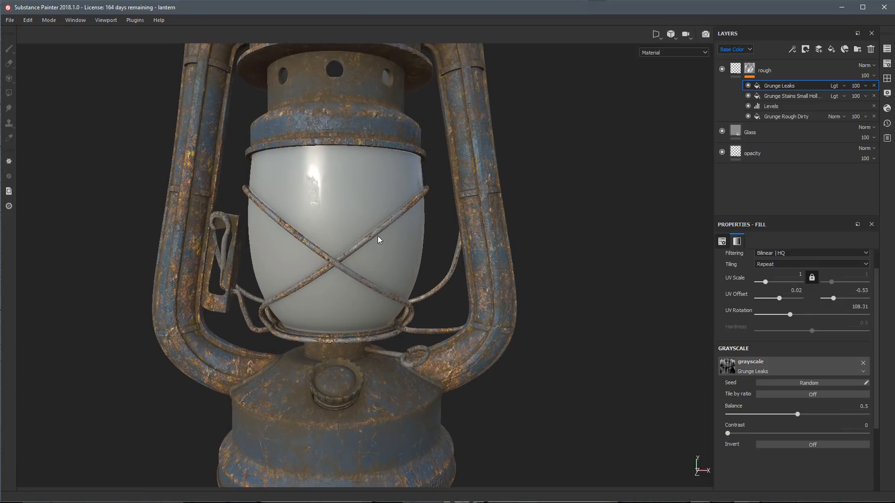
Set the Grunge Leaks fill's blending mode to Multiply in the Roughness display, and check the reflections in the material display under rotated lighting.
{"action": "key", "text": "c"}
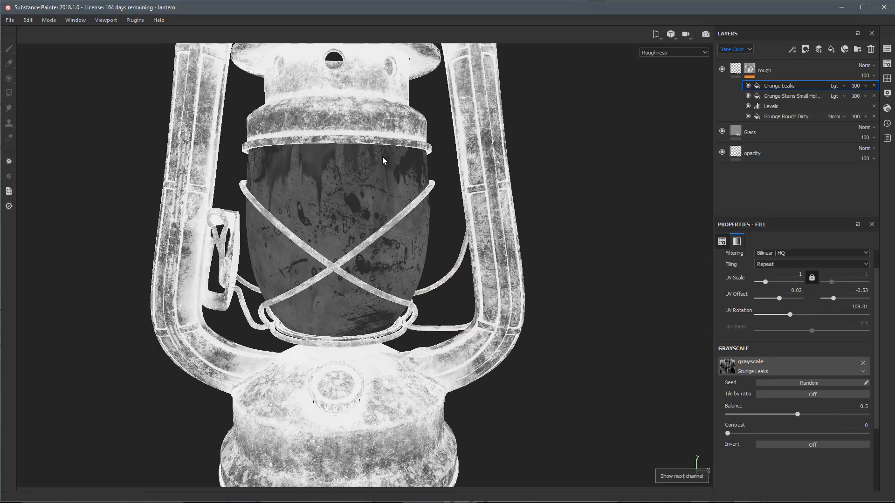
{"action": "left_click", "coordinate": [837, 85]}
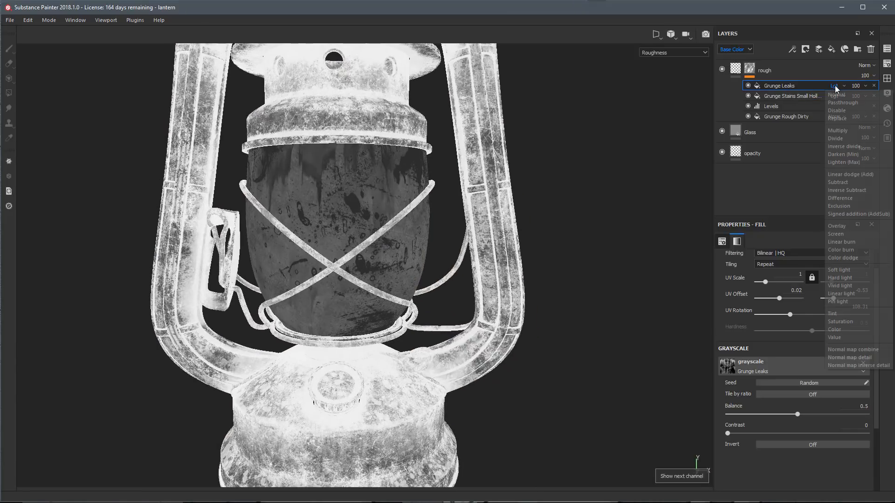
{"action": "left_click", "coordinate": [840, 129]}
{"action": "left_click_drag", "start_coordinate": [384, 208], "coordinate": [392, 206], "text": "alt"}
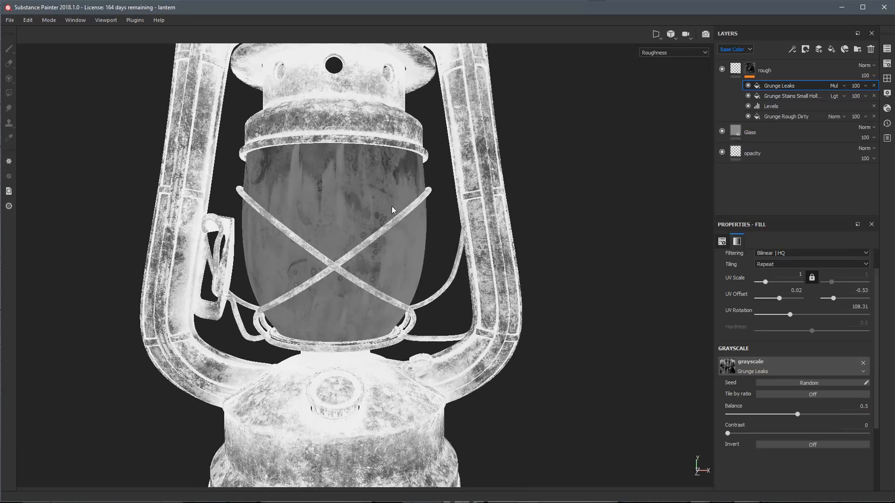
{"action": "key", "text": "shift"}
{"action": "left_click_drag", "start_coordinate": [420, 234], "coordinate": [433, 220], "text": "alt"}
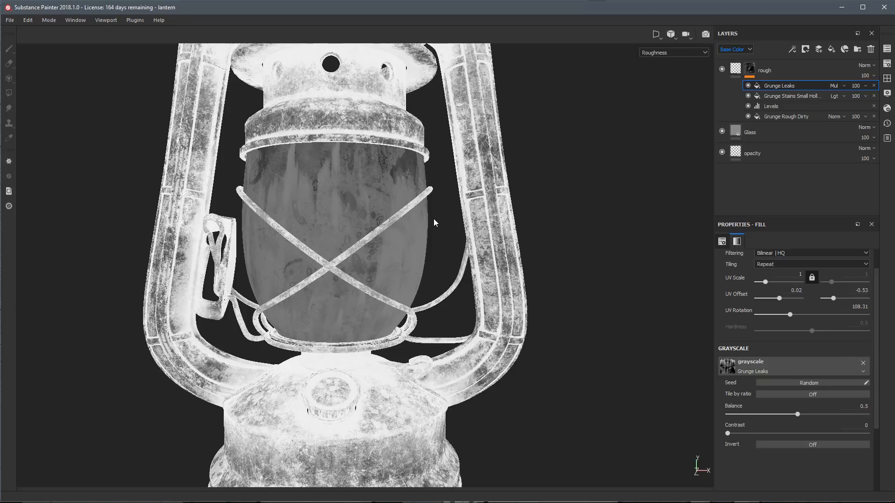
{"action": "key", "text": "m"}
{"action": "mouse_move", "coordinate": [399, 238]}
{"action": "right_mouse_down", "text": "shift"}
{"action": "mouse_move", "coordinate": [425, 246]}
{"action": "mouse_move", "coordinate": [390, 250]}
{"action": "mouse_move", "coordinate": [402, 254]}
{"action": "right_mouse_up", "text": "shift"}
{"action": "mouse_move", "coordinate": [403, 254]}
{"action": "left_mouse_down", "text": "alt"}
{"action": "mouse_move", "coordinate": [384, 243]}
{"action": "mouse_move", "coordinate": [390, 256]}
{"action": "left_mouse_up", "text": "alt"}
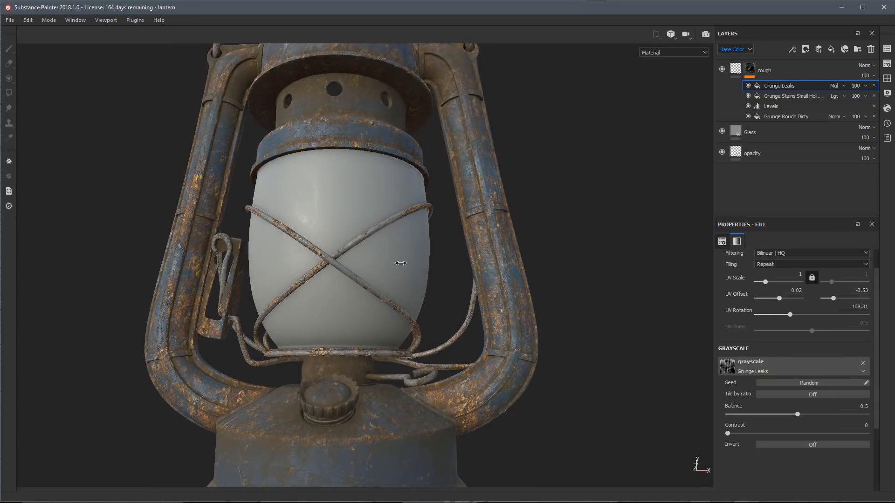
{"action": "mouse_move", "coordinate": [401, 264]}
{"action": "right_mouse_down", "text": "shift"}
{"action": "mouse_move", "coordinate": [424, 268]}
{"action": "mouse_move", "coordinate": [394, 271]}
{"action": "right_mouse_up", "text": "shift"}
{"action": "left_click_drag", "start_coordinate": [358, 218], "coordinate": [377, 247], "text": "alt"}
{"action": "right_click_drag", "start_coordinate": [392, 248], "coordinate": [400, 256], "text": "shift"}
{"action": "left_click_drag", "start_coordinate": [402, 260], "coordinate": [366, 235], "text": "alt"}
Lighten the Glass fill layer's base color to a neutral light grey with R, G and B at 0.671.
{"action": "left_click", "coordinate": [732, 132]}
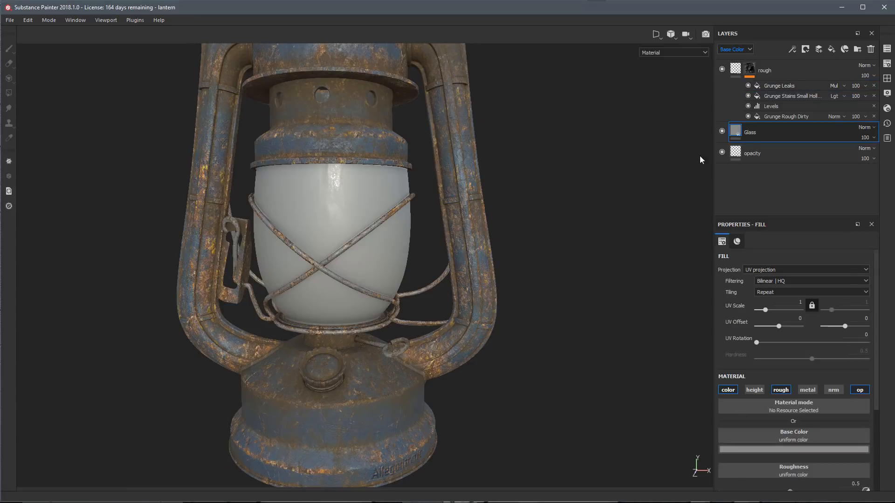
{"action": "scroll", "coordinate": [381, 265], "scroll_direction": "up", "scroll_amount": 1}
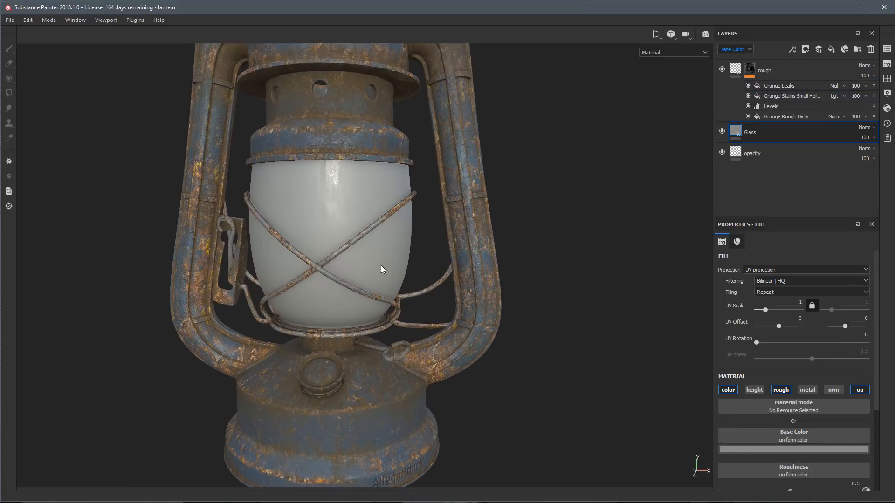
{"action": "left_click", "coordinate": [723, 448]}
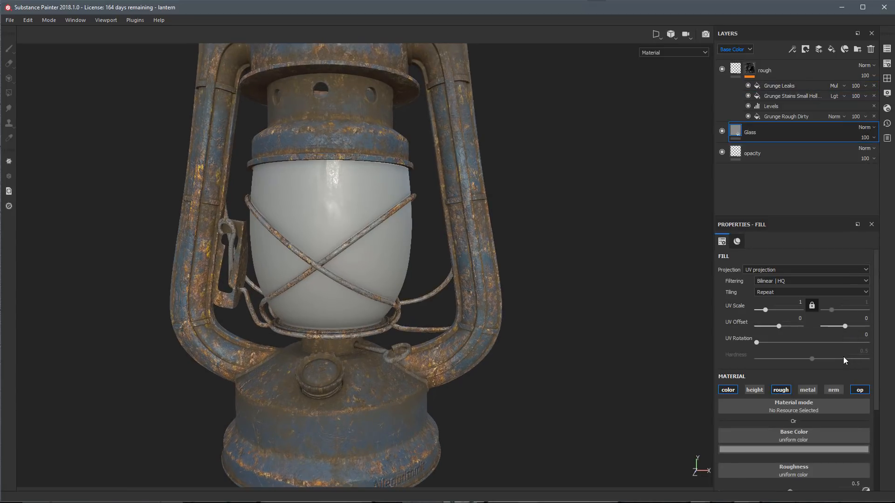
{"action": "left_click", "coordinate": [799, 448]}
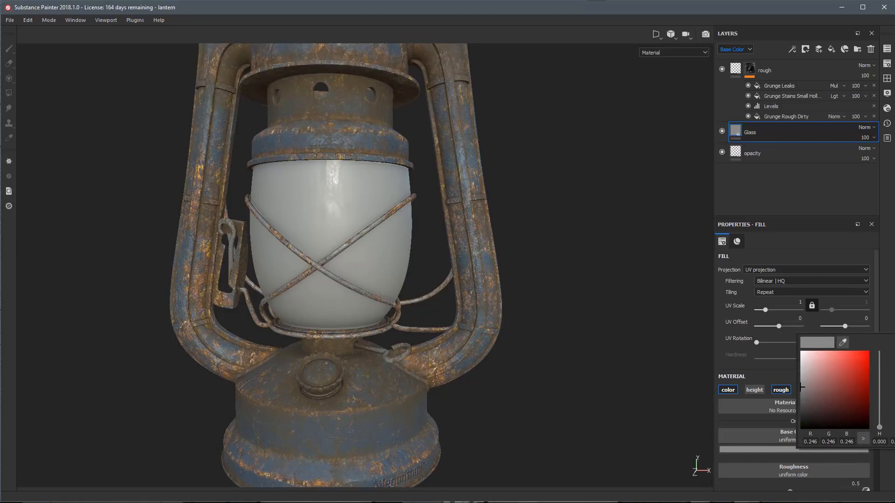
{"action": "left_click_drag", "start_coordinate": [802, 388], "coordinate": [801, 364]}
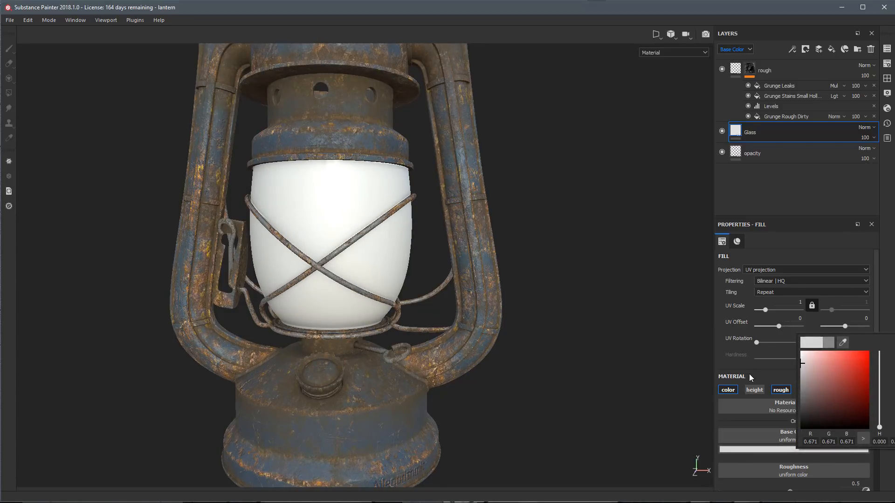
Examine the brightened glass against the rusty metal, both close up and with the whole lantern in view.
{"action": "left_click_drag", "start_coordinate": [460, 282], "coordinate": [416, 247], "text": "alt"}
{"action": "middle_click_drag", "start_coordinate": [400, 275], "coordinate": [424, 297], "text": "alt"}
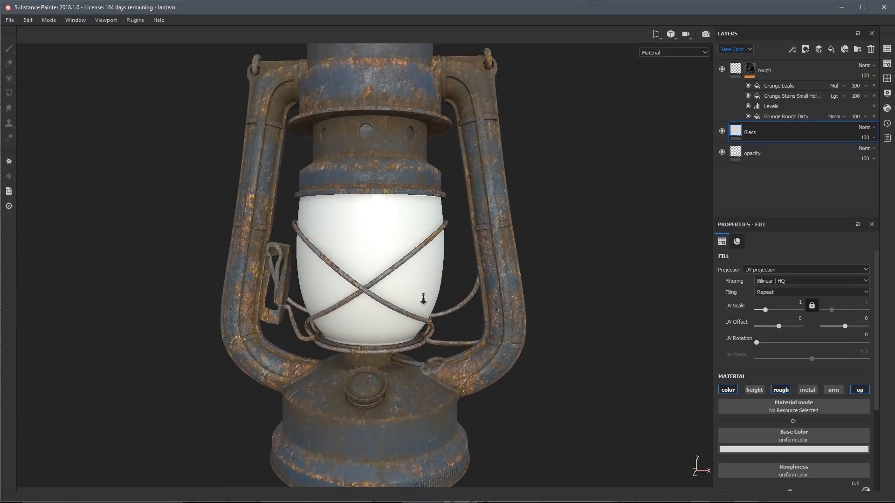
{"action": "right_click_drag", "start_coordinate": [423, 298], "coordinate": [360, 257], "text": "alt"}
{"action": "middle_click_drag", "start_coordinate": [408, 260], "coordinate": [383, 265], "text": "alt"}
{"action": "left_click_drag", "start_coordinate": [382, 265], "coordinate": [366, 265], "text": "alt"}
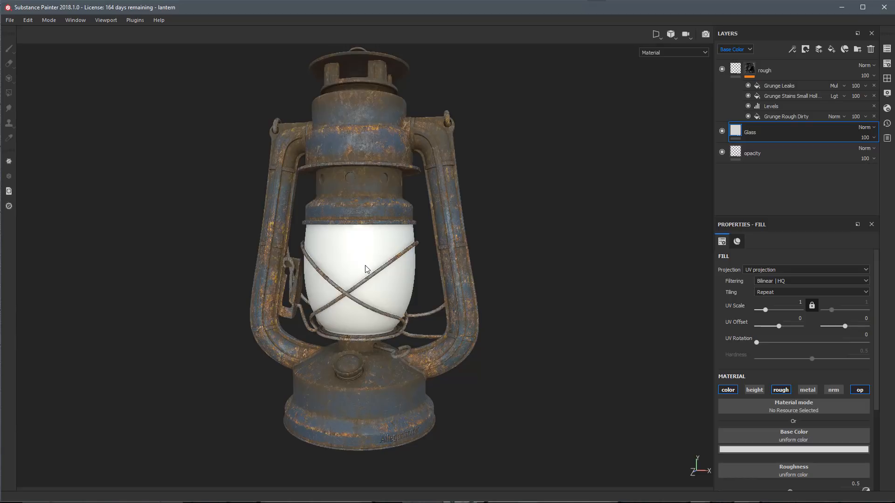
{"action": "right_click_drag", "start_coordinate": [352, 244], "coordinate": [402, 300], "text": "alt"}
{"action": "middle_click_drag", "start_coordinate": [402, 300], "coordinate": [397, 312], "text": "alt"}
{"action": "right_click_drag", "start_coordinate": [397, 312], "coordinate": [381, 296], "text": "alt"}
{"action": "left_click_drag", "start_coordinate": [382, 296], "coordinate": [391, 304], "text": "alt"}
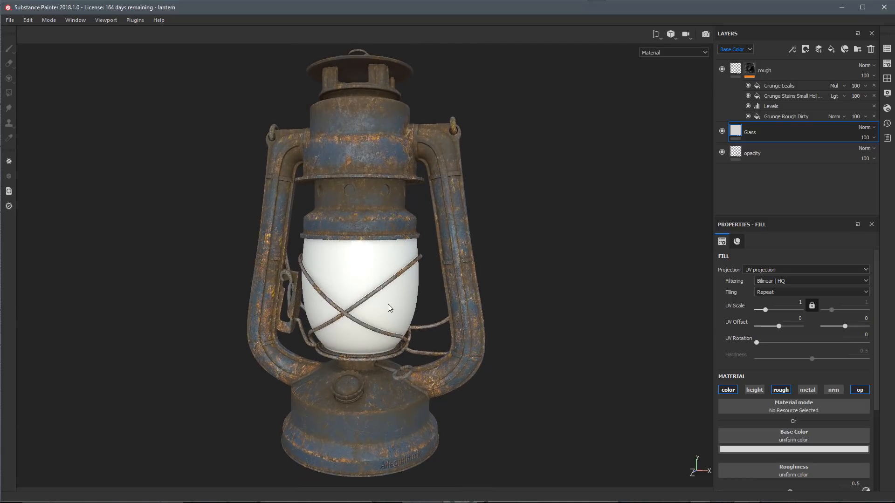